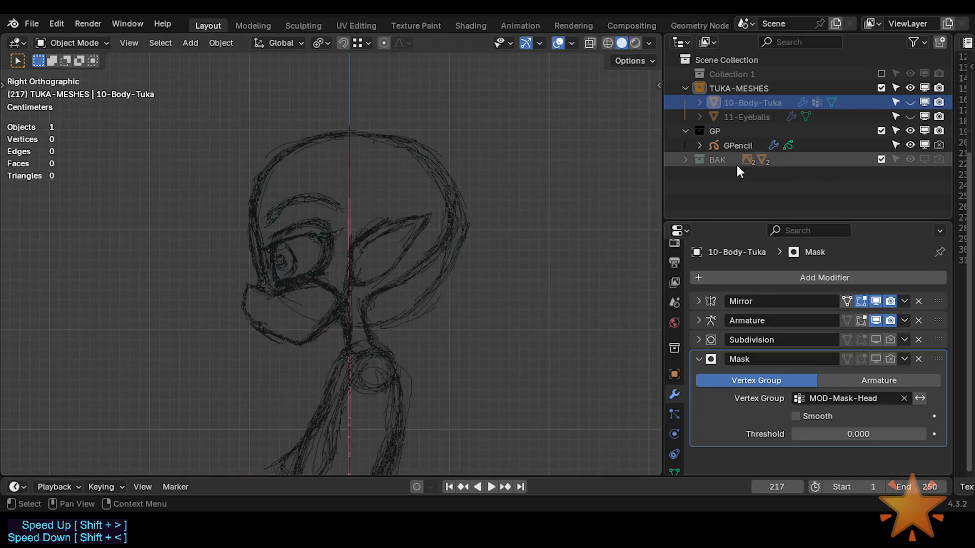
# Disable viewport display of the IMG-Tuka and IMG-Tuka.001 reference images in the BAK collection
pyautogui.click(684, 159)
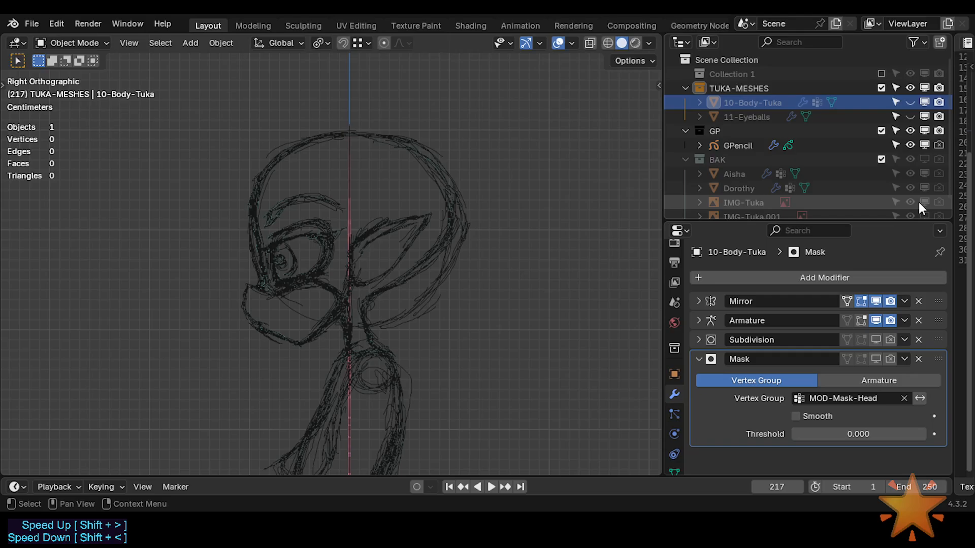
pyautogui.scroll(-1, 920, 202)
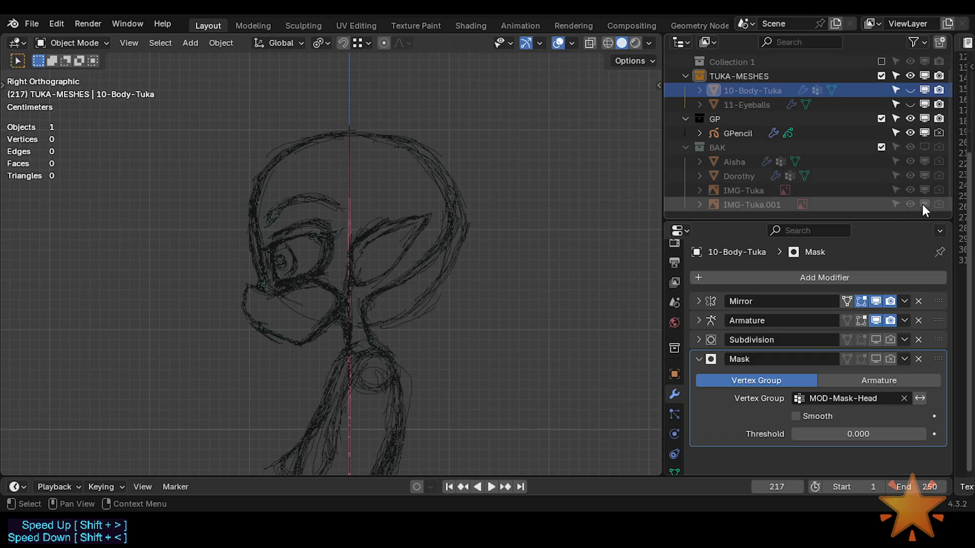
pyautogui.moveTo(922, 204); pyautogui.dragTo(922, 195)
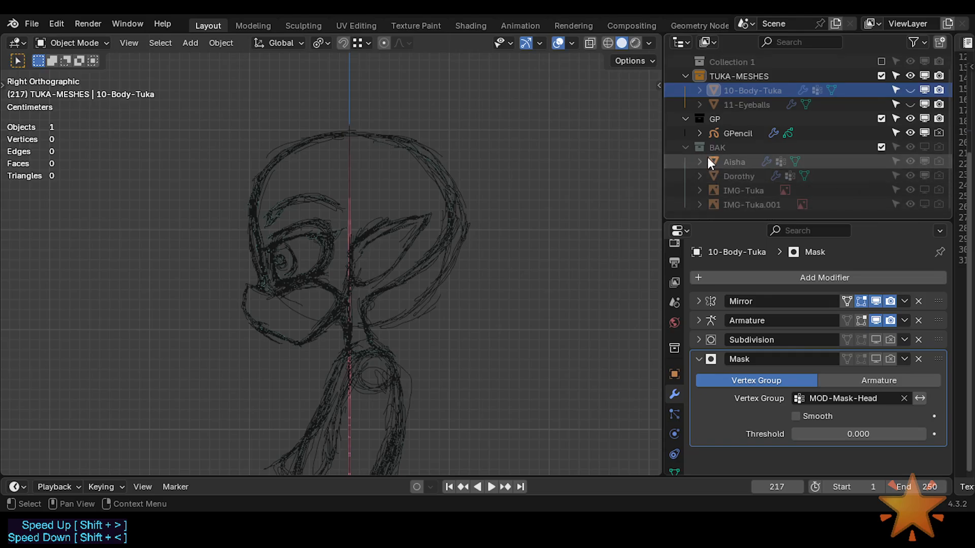
pyautogui.click(684, 148)
# Examine the GPencil sketch in Object Mode and Edit Mode from the front and from an angled view
pyautogui.click(723, 146)
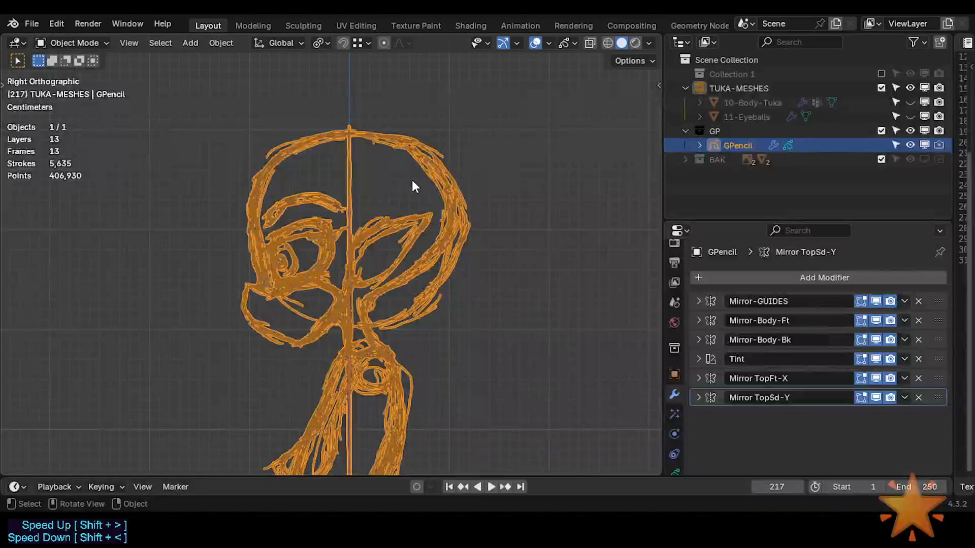
pyautogui.press('Tab')
pyautogui.scroll(-2, 326, 298)
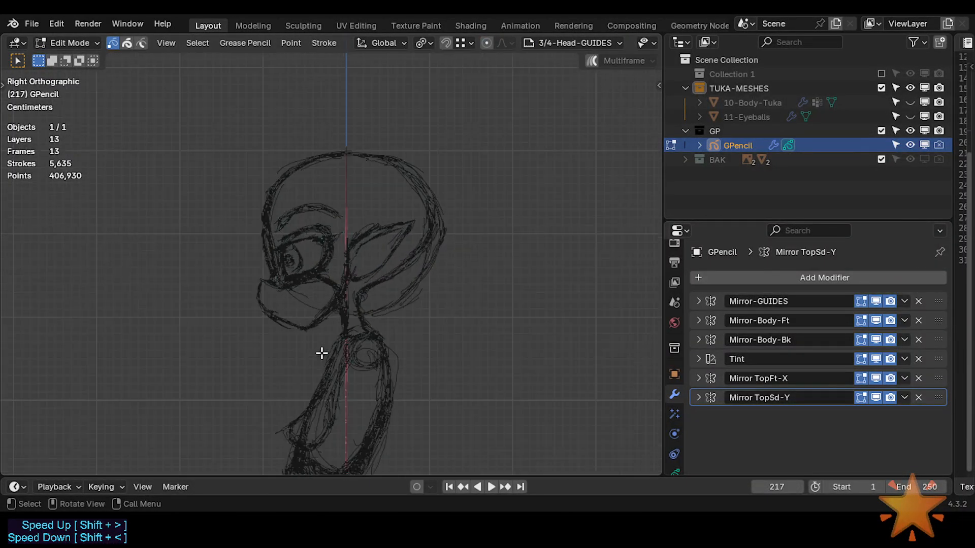
pyautogui.press('KP_1')
pyautogui.press('Tab')
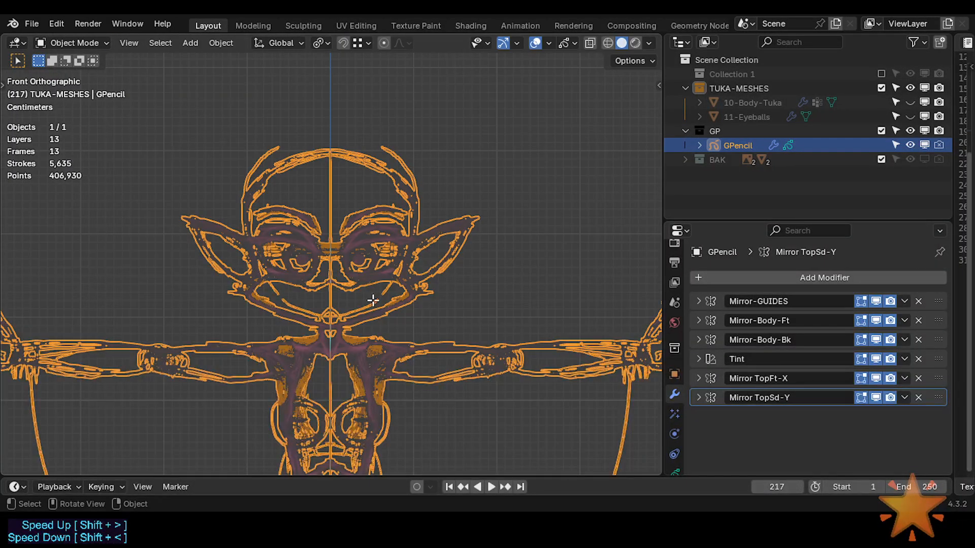
pyautogui.press('Tab')
pyautogui.press('Tab')
pyautogui.moveTo(370, 239)
pyautogui.mouseDown(button='middle')
pyautogui.moveTo(251, 318)
pyautogui.moveTo(415, 197)
pyautogui.mouseUp(button='middle')
pyautogui.press('Tab')
pyautogui.press('Tab')
# Unhide the 10-Body-Tuka and 11-Eyeballs meshes and clear the selection
pyautogui.hotkey('alt', 'h')
pyautogui.scroll(3, 325, 268)
pyautogui.moveTo(310, 274); pyautogui.dragTo(378, 178, button='middle')
pyautogui.click(378, 179)
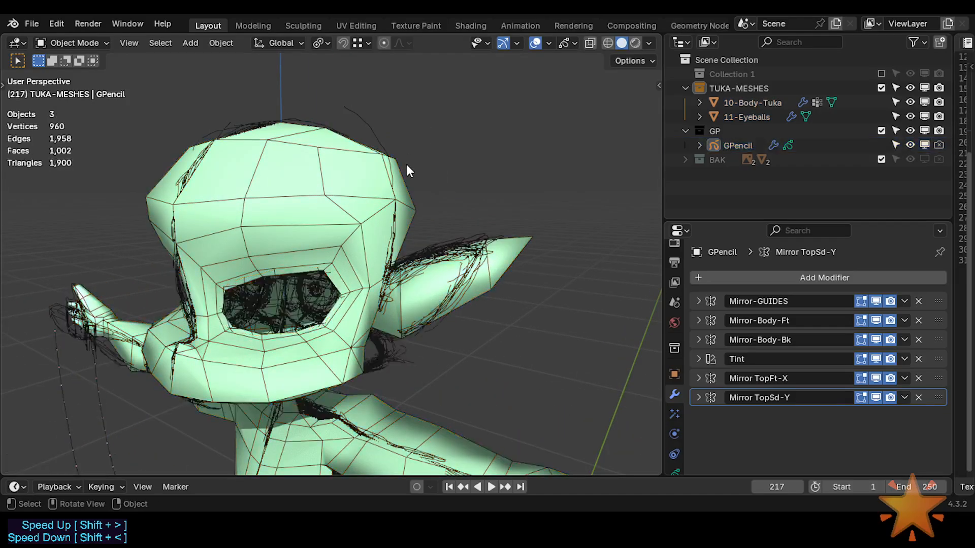
pyautogui.click(552, 191)
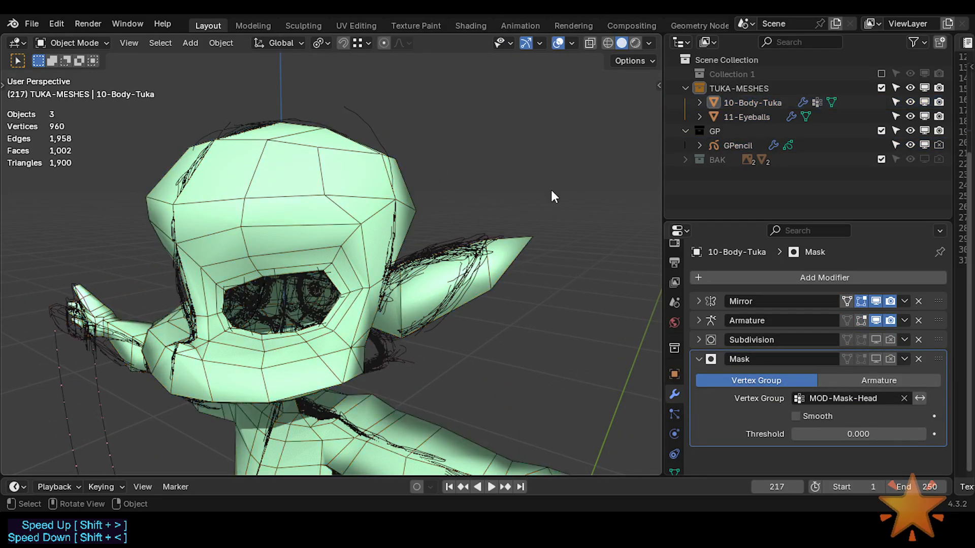
# Turn off the wireframe overlay on the meshes and check the viewport overlay options
pyautogui.hotkey('shift', 'alt', 'w')
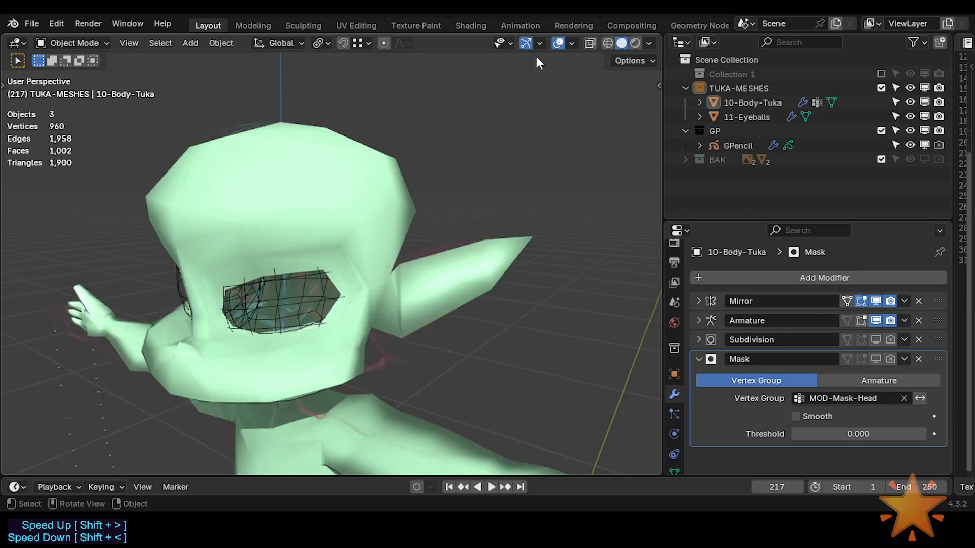
pyautogui.click(572, 43)
pyautogui.click(571, 42)
# Enable the Screencast Keys display in the viewport
pyautogui.press('n')
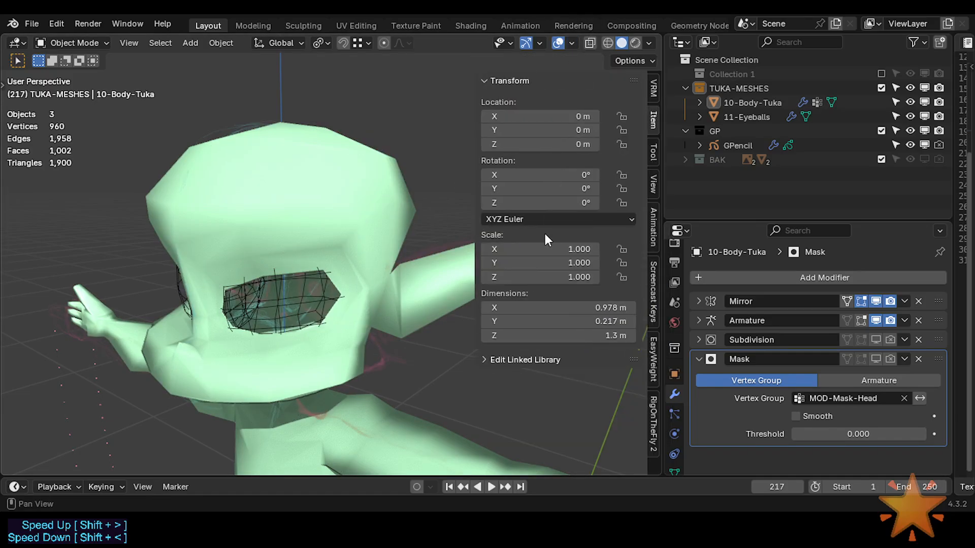
pyautogui.click(651, 280)
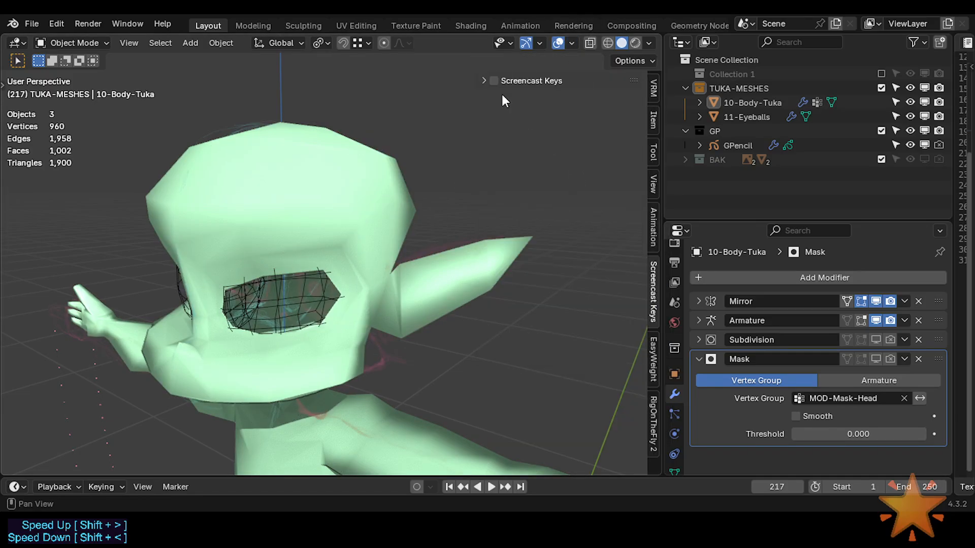
pyautogui.click(493, 80)
pyautogui.press('n')
# Turn the wireframe overlay back on and adjust its opacity in the viewport overlay settings
pyautogui.hotkey('shift', 'ctrl', 'alt', 'z')
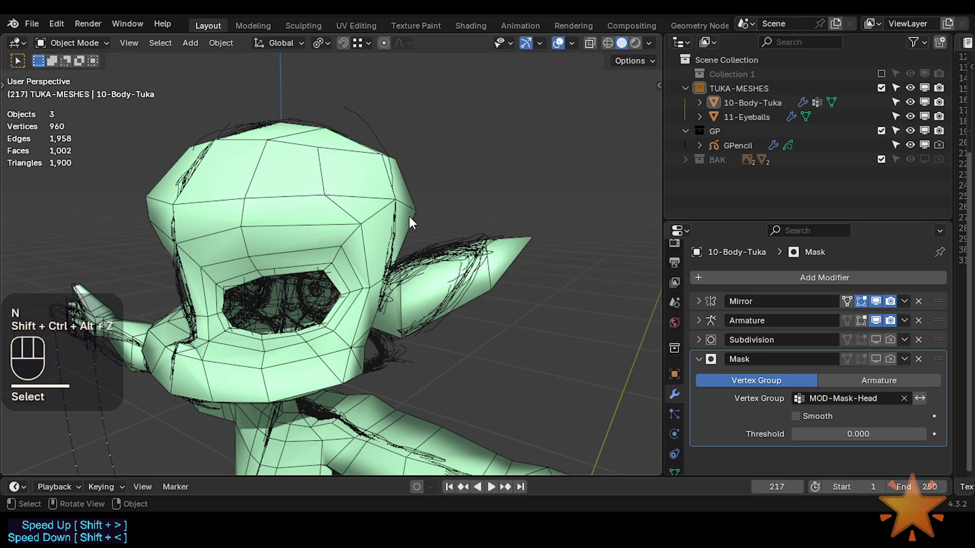
pyautogui.click(540, 42)
pyautogui.click(571, 44)
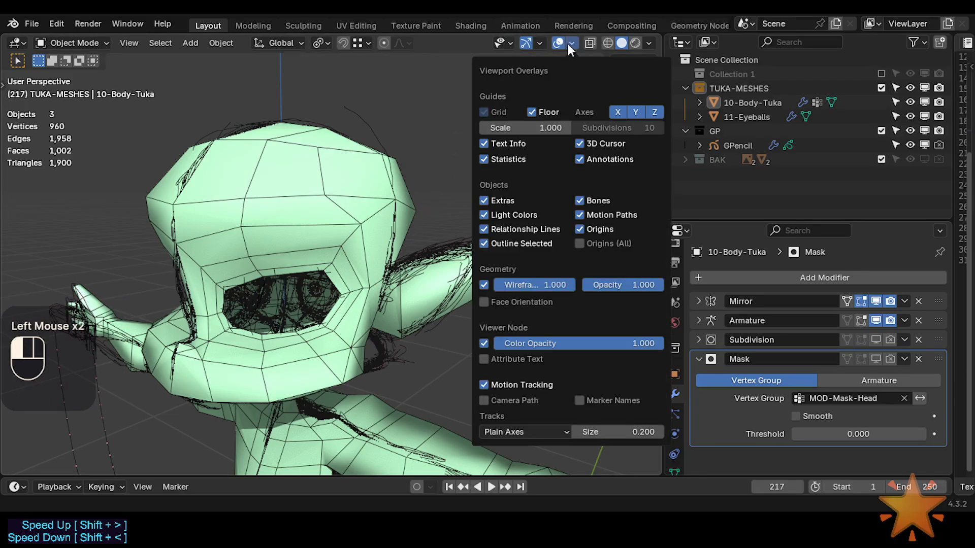
pyautogui.click(483, 284)
pyautogui.click(484, 285)
pyautogui.moveTo(604, 285); pyautogui.dragTo(660, 285)
# Select the eyeballs and the GPencil sketch in turn, and turn off the wireframe overlay
pyautogui.click(306, 279)
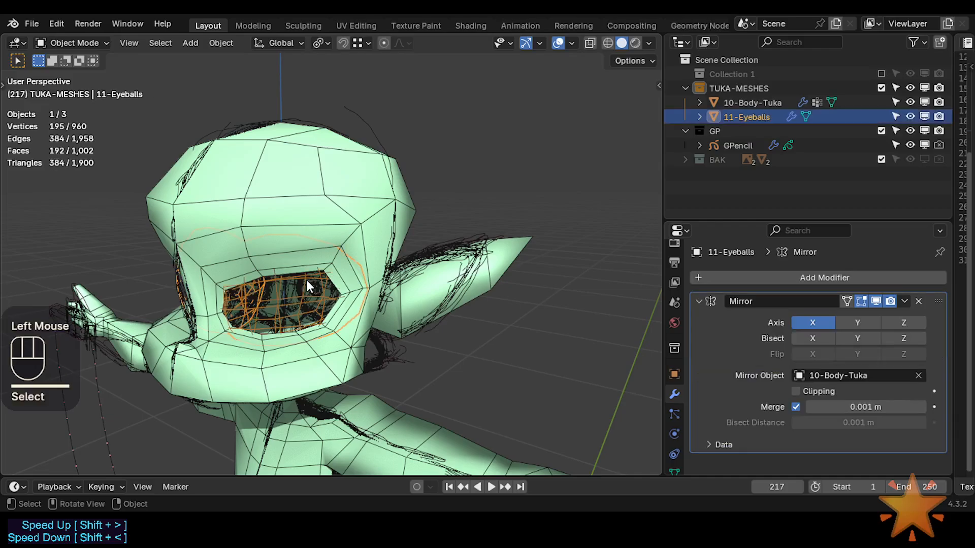
pyautogui.scroll(2, 306, 279)
pyautogui.click(450, 255)
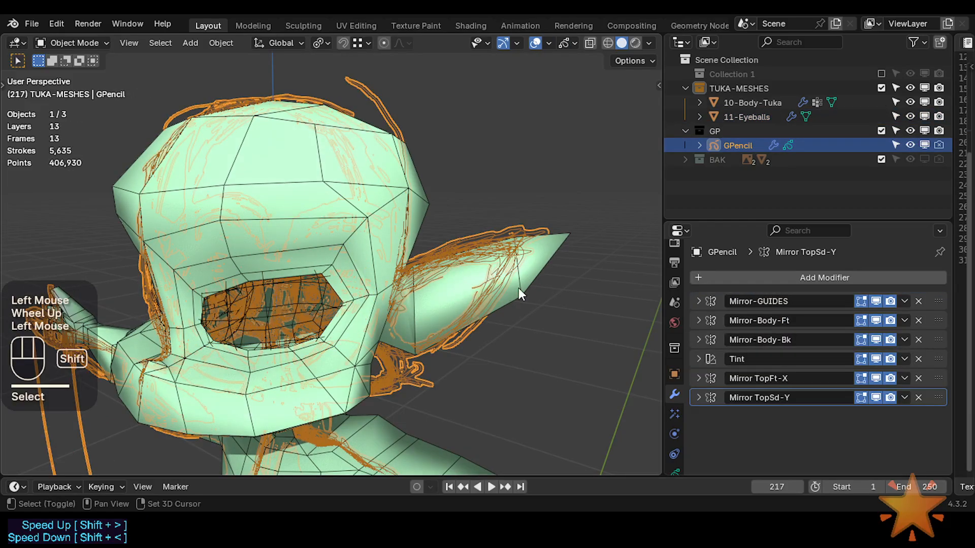
pyautogui.hotkey('shift', 'ctrl', 'alt', 'z')
# Hide the 10-Body-Tuka mesh and show the eyeballs and sketch in the front view
pyautogui.click(510, 279)
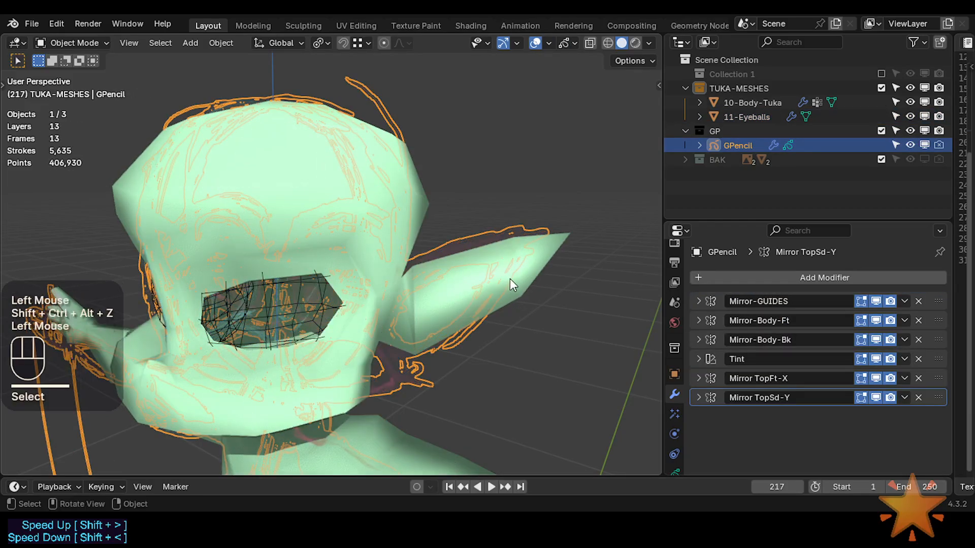
pyautogui.click(513, 279)
pyautogui.click(516, 279)
pyautogui.press('h')
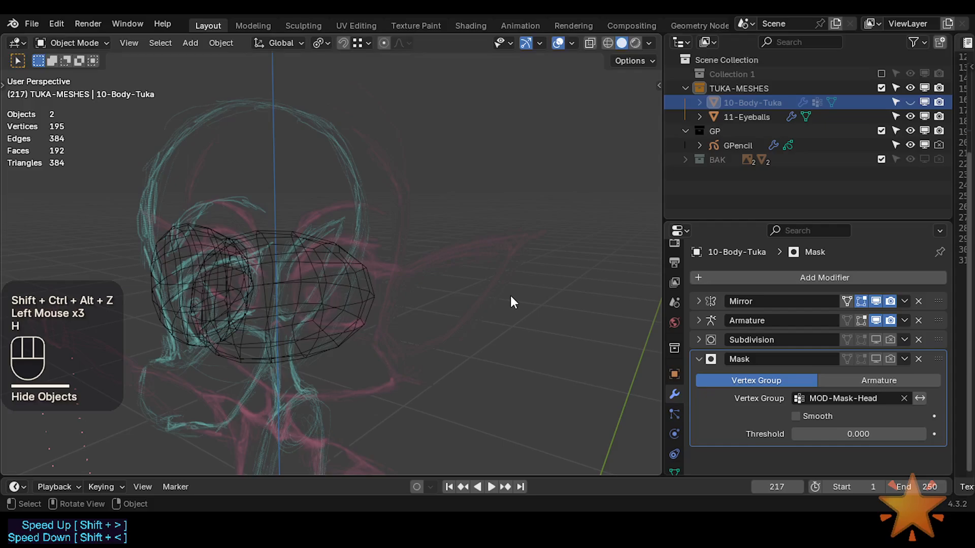
pyautogui.press('KP_1')
pyautogui.scroll(-2, 509, 300)
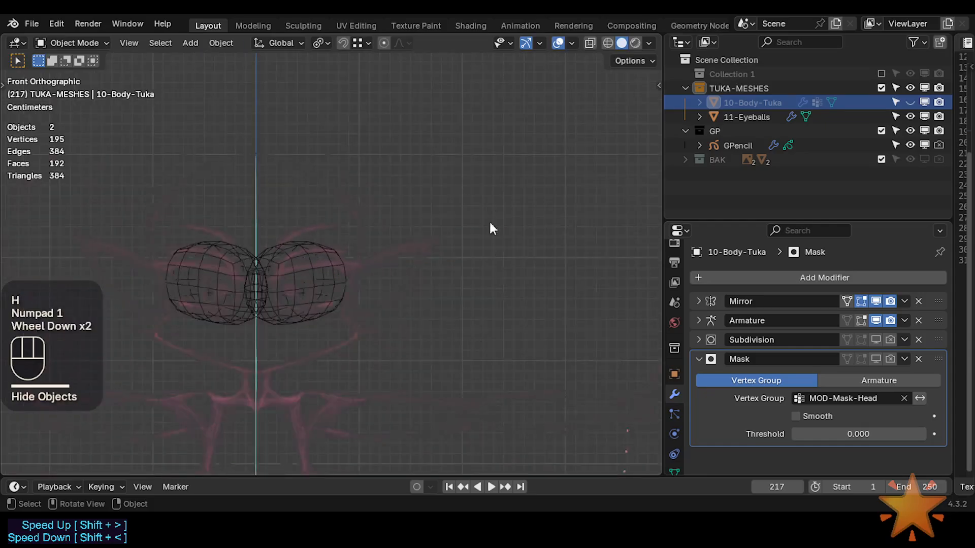
# Try the Attribute and Texture viewport colours and set the viewport shading colour to Object
pyautogui.click(649, 44)
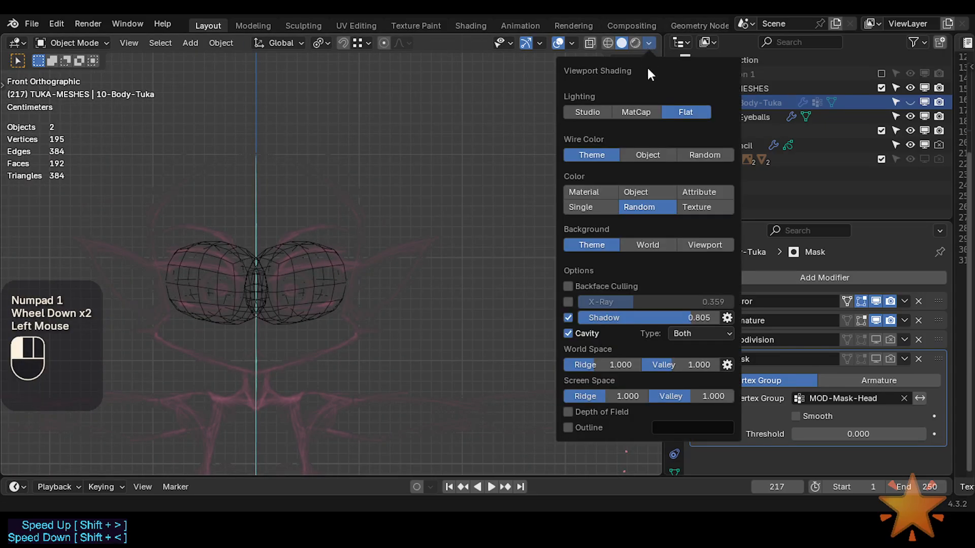
pyautogui.click(699, 191)
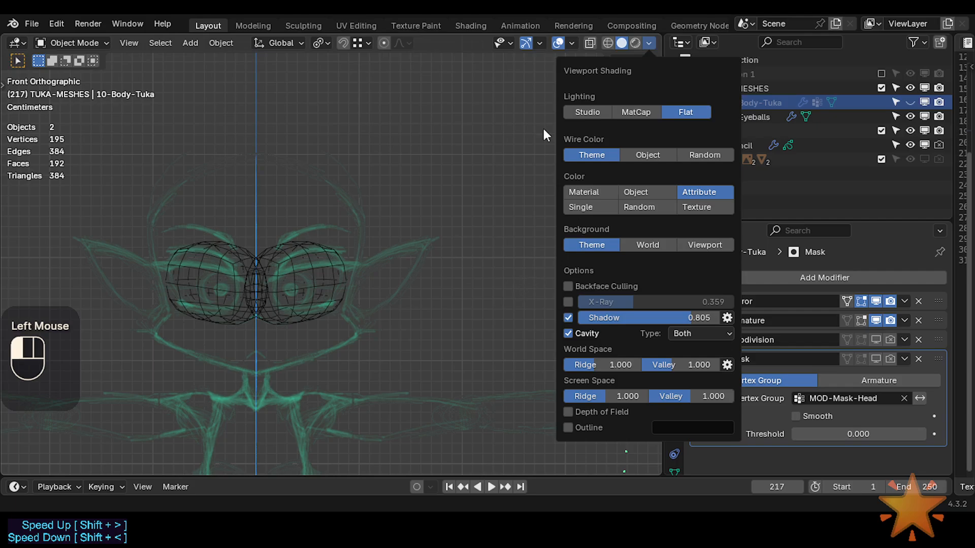
pyautogui.click(648, 43)
pyautogui.click(693, 207)
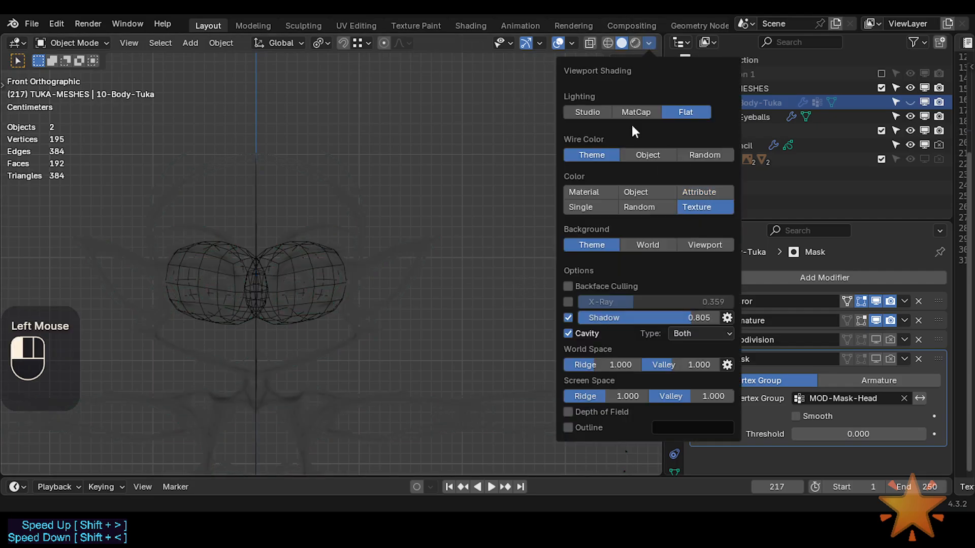
pyautogui.click(646, 191)
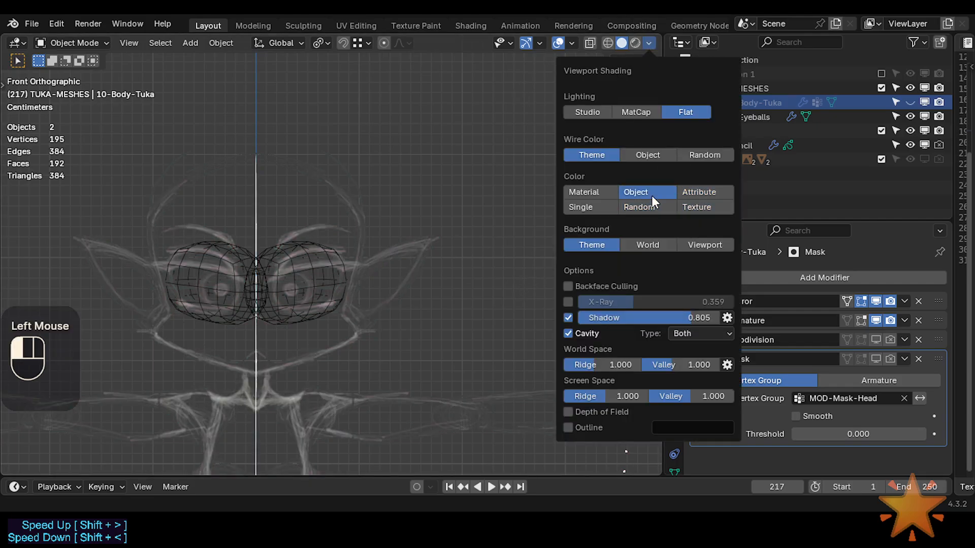
pyautogui.click(698, 204)
pyautogui.click(662, 191)
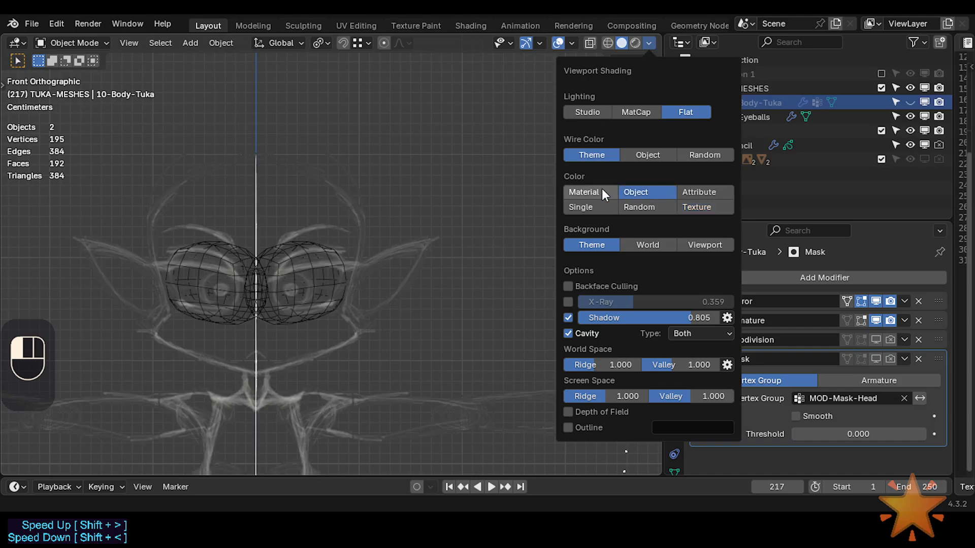
# Toggle the wireframe overlay repeatedly to compare how the grease pencil strokes display with and without it
pyautogui.hotkey('shift', 'ctrl', 'alt', 'z')
pyautogui.hotkey('shift', 'ctrl', 'alt', 'z')
pyautogui.hotkey('shift', 'ctrl', 'alt', 'z')
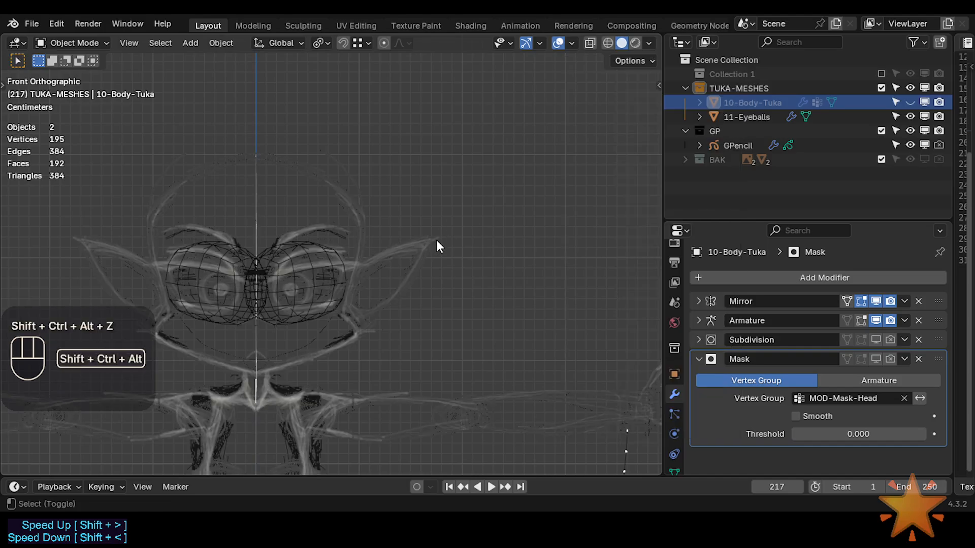
pyautogui.hotkey('shift', 'ctrl', 'alt', 'z')
pyautogui.hotkey('shift', 'ctrl', 'alt', 'z')
pyautogui.hotkey('shift', 'ctrl', 'alt', 'z')
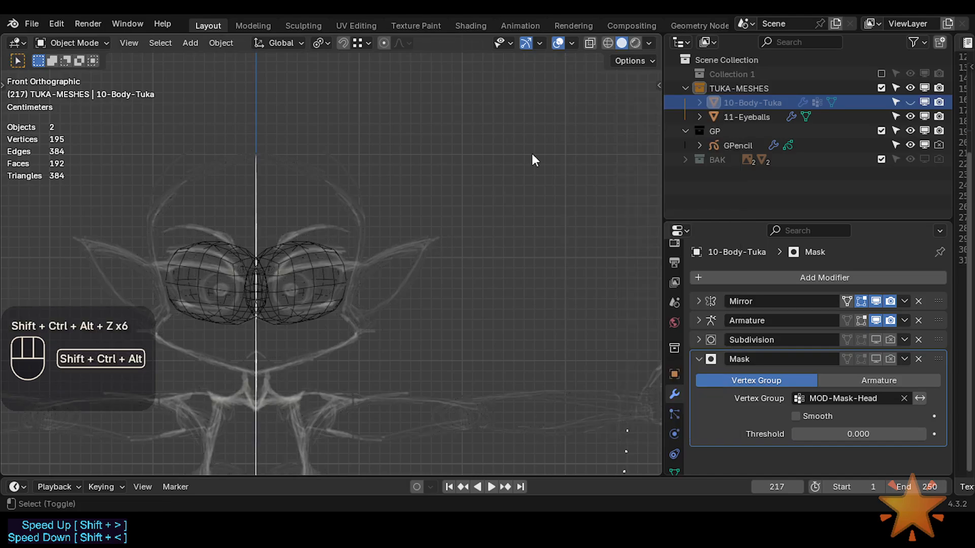
# Switch the viewport to rendered shading and unhide the 10-Body-Tuka mesh
pyautogui.click(636, 43)
pyautogui.click(622, 43)
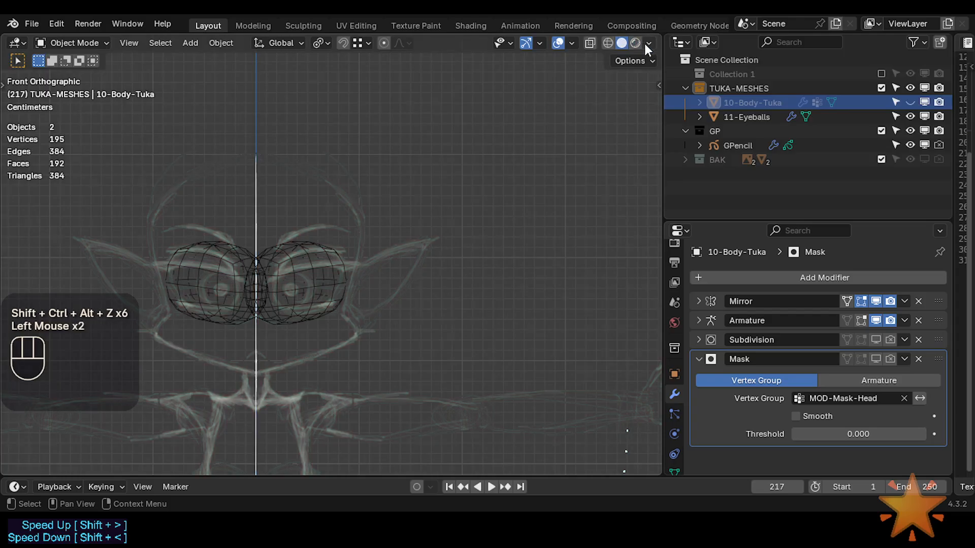
pyautogui.click(649, 42)
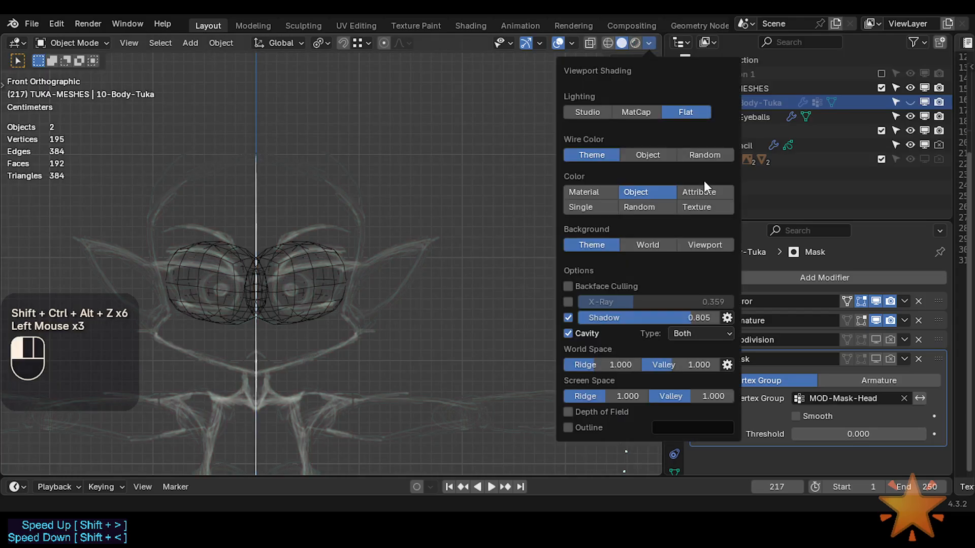
pyautogui.click(635, 43)
pyautogui.hotkey('alt', 'h')
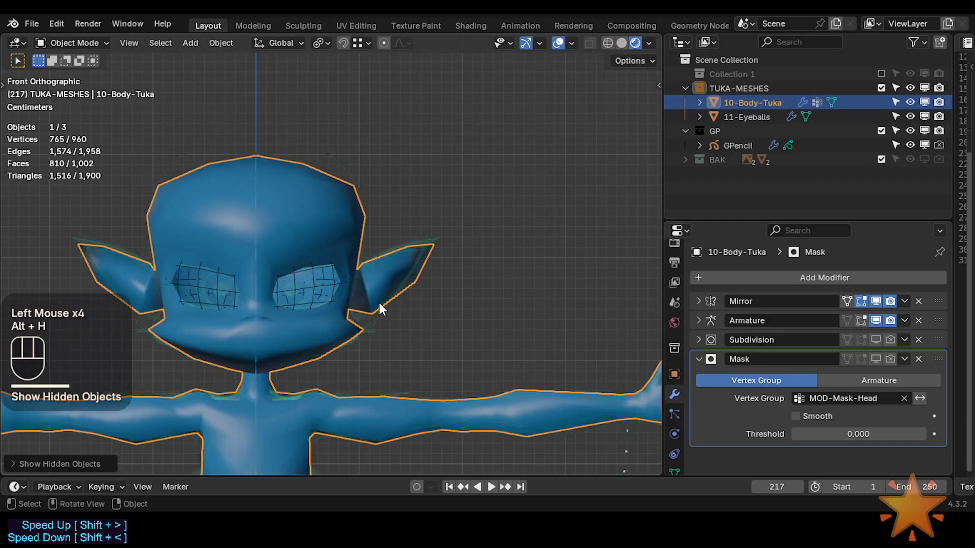
# Compare the head and sketch in rendered shading with the wireframe overlay off and on
pyautogui.hotkey('shift', 'ctrl', 'alt', 'z')
pyautogui.scroll(1, 339, 255)
pyautogui.hotkey('shift', 'ctrl', 'alt', 'z')
pyautogui.hotkey('shift', 'ctrl', 'alt', 'z')
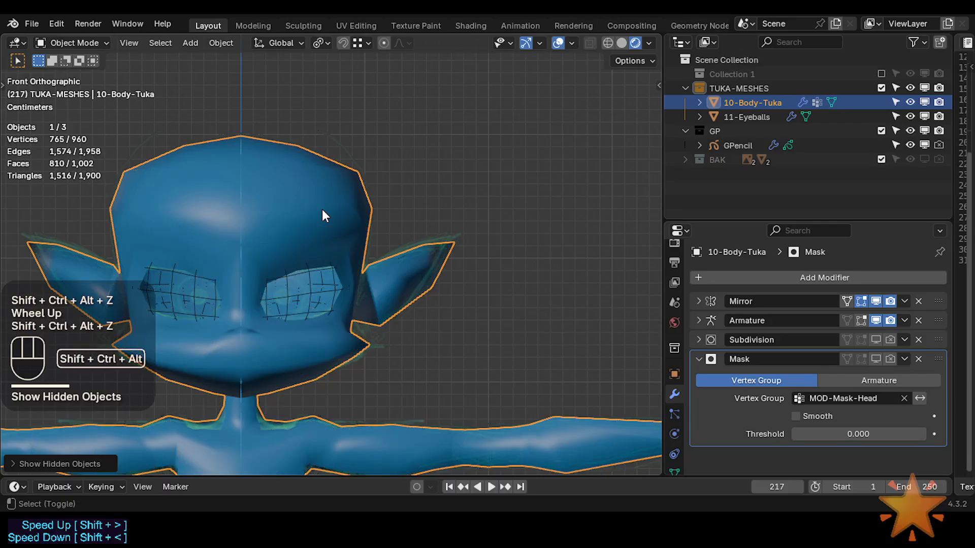
pyautogui.click(326, 280)
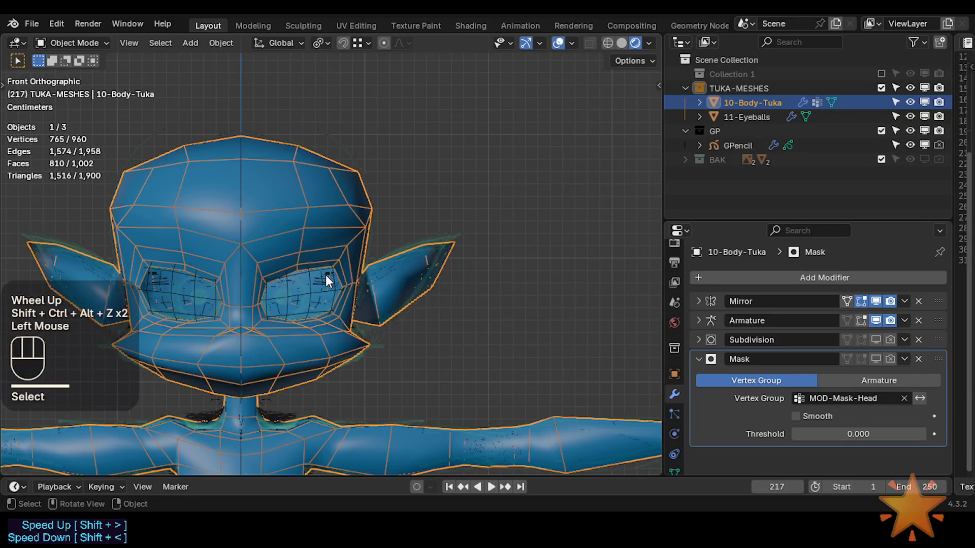
# Return the viewport to solid shading and check the head with the wireframe overlay off and on
pyautogui.click(625, 41)
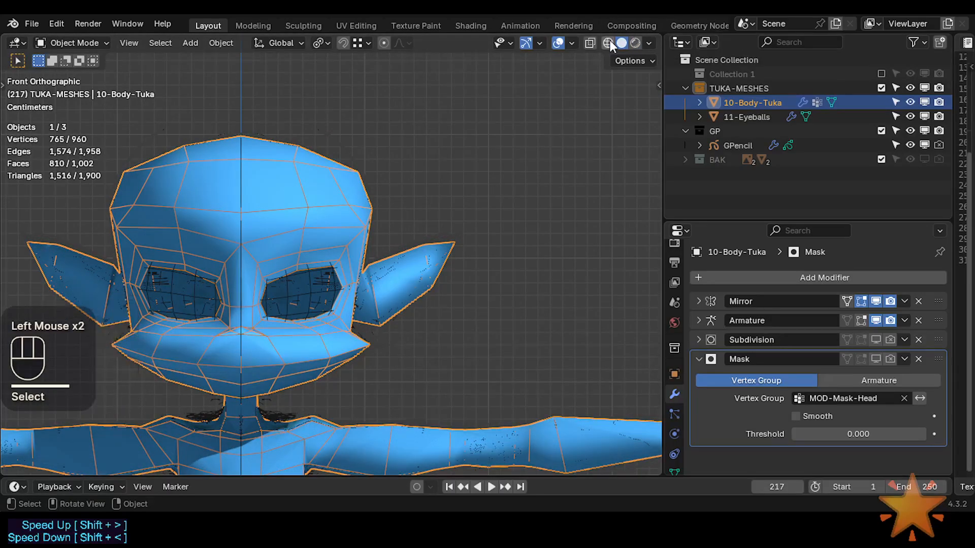
pyautogui.hotkey('shift', 'ctrl', 'alt', 'z')
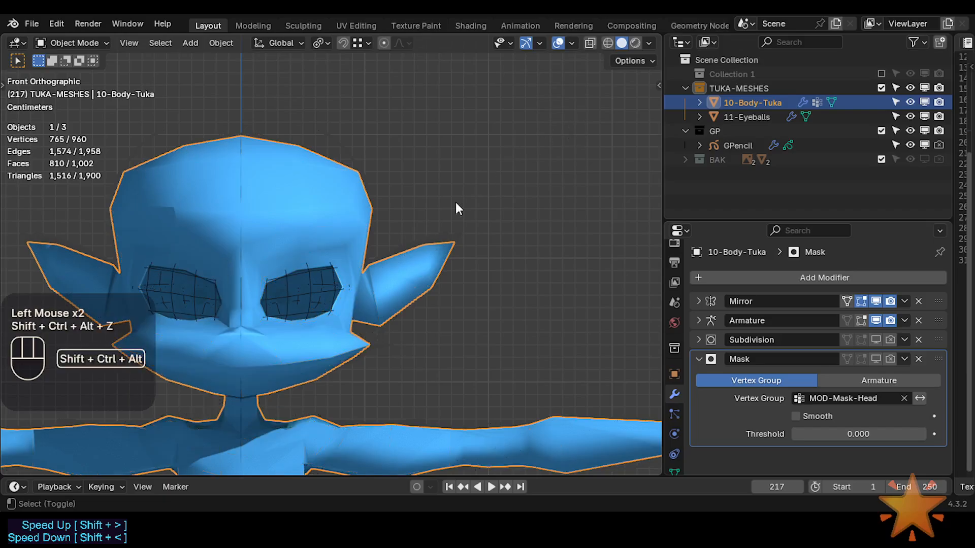
pyautogui.click(331, 204)
pyautogui.hotkey('shift', 'ctrl', 'alt', 'z')
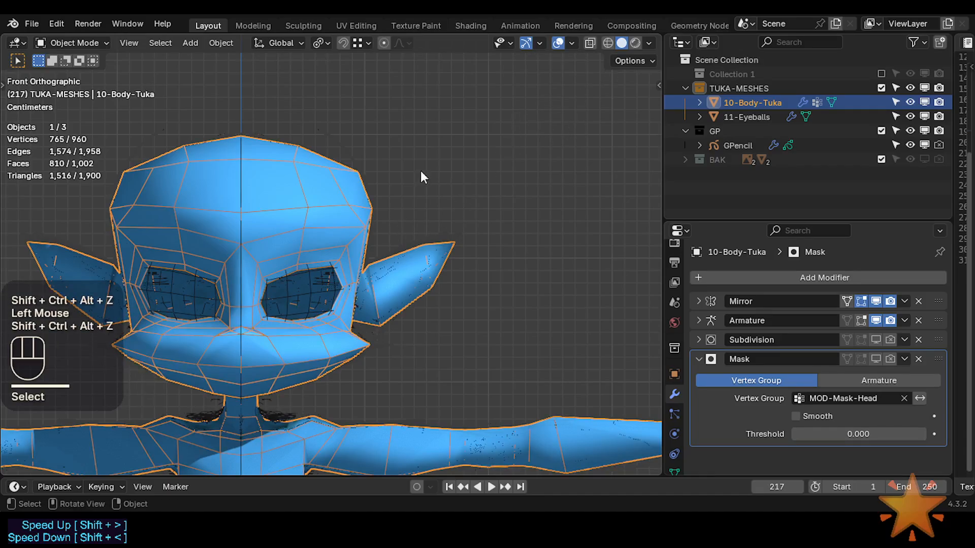
# Leave the wireframe overlay on and select the GPencil sketch through the face mesh
pyautogui.hotkey('shift', 'ctrl', 'alt', 'z')
pyautogui.hotkey('shift', 'ctrl', 'alt', 'z')
pyautogui.click(351, 238)
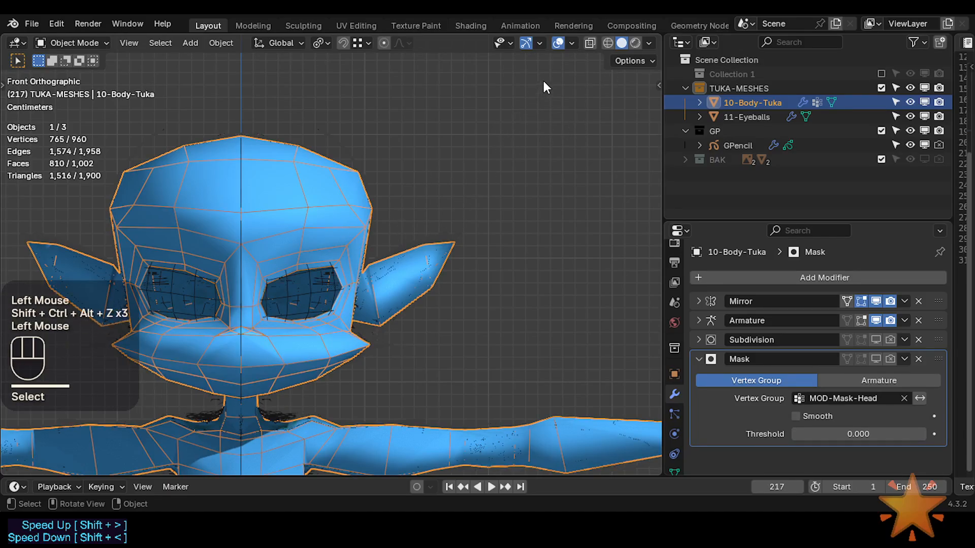
pyautogui.click(334, 340)
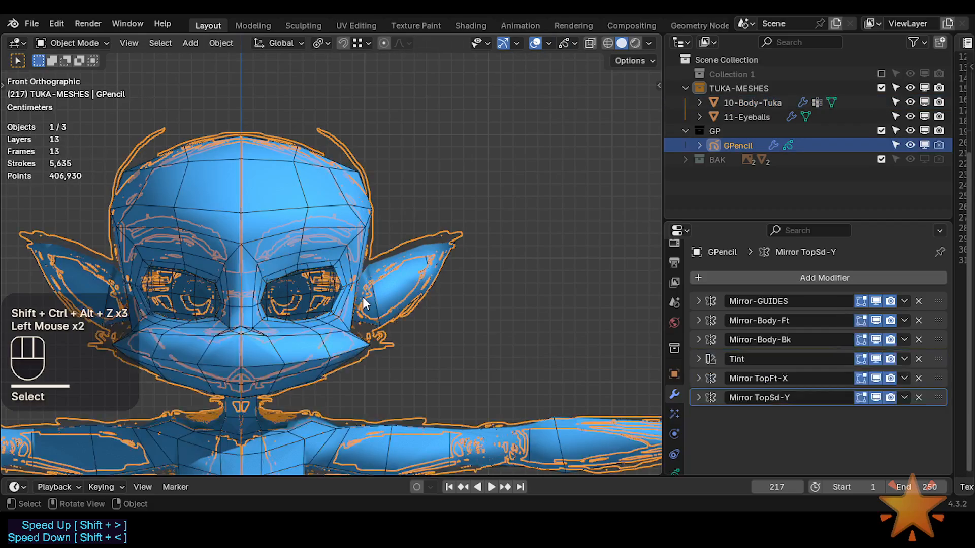
pyautogui.keyDown('shift'); pyautogui.scroll(1, 369, 303); pyautogui.keyUp('shift')
pyautogui.keyDown('shift'); pyautogui.moveTo(369, 303); pyautogui.dragTo(403, 306, button='middle'); pyautogui.keyUp('shift')
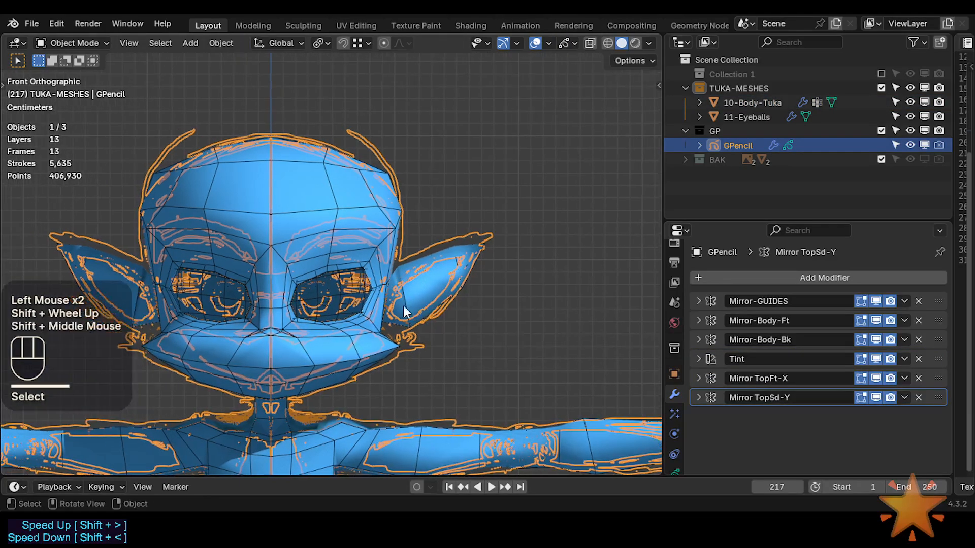
pyautogui.scroll(1, 383, 298)
pyautogui.scroll(-2, 384, 298)
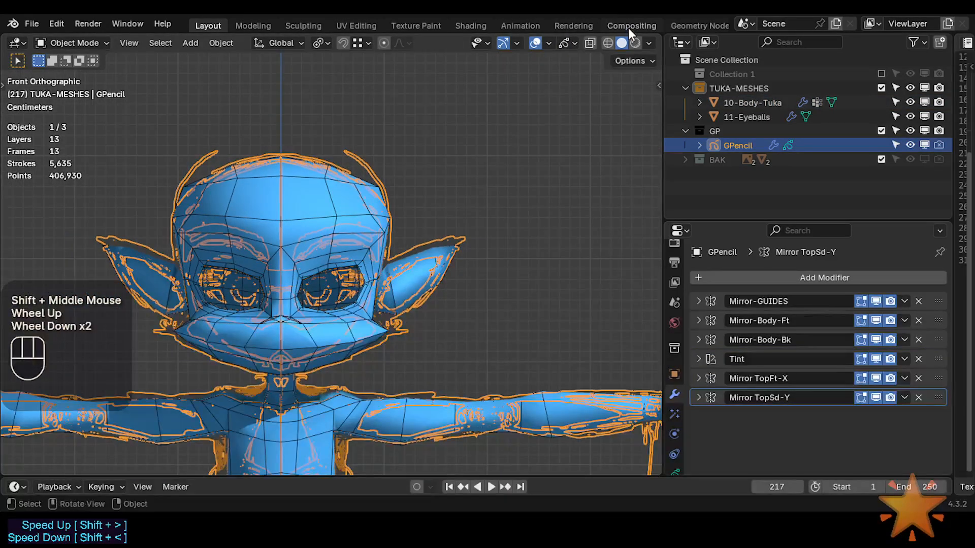
pyautogui.click(650, 42)
pyautogui.scroll(1, 446, 223)
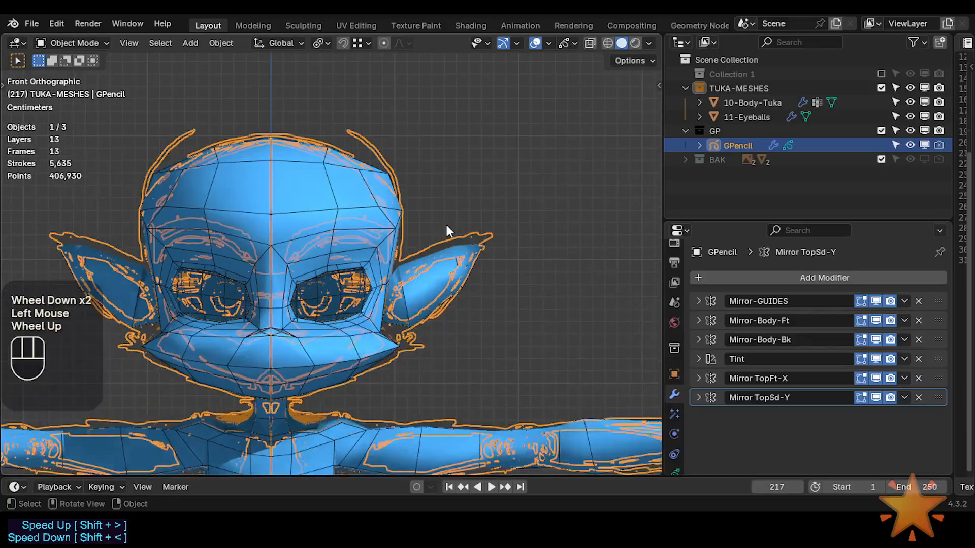
# Select the 10-Body-Tuka mesh through its head and set it to display as Wire
pyautogui.scroll(1, 479, 135)
pyautogui.click(373, 148)
pyautogui.click(394, 154)
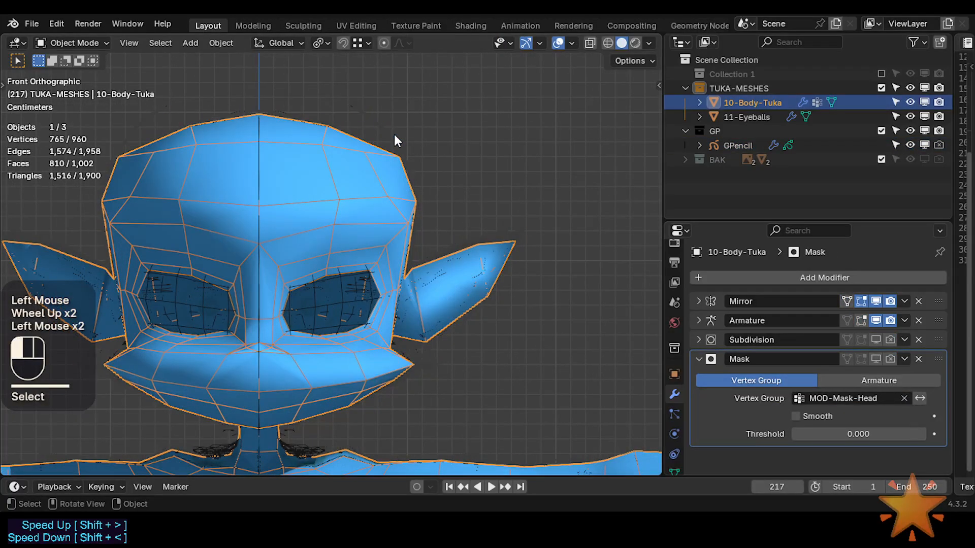
pyautogui.click(396, 171)
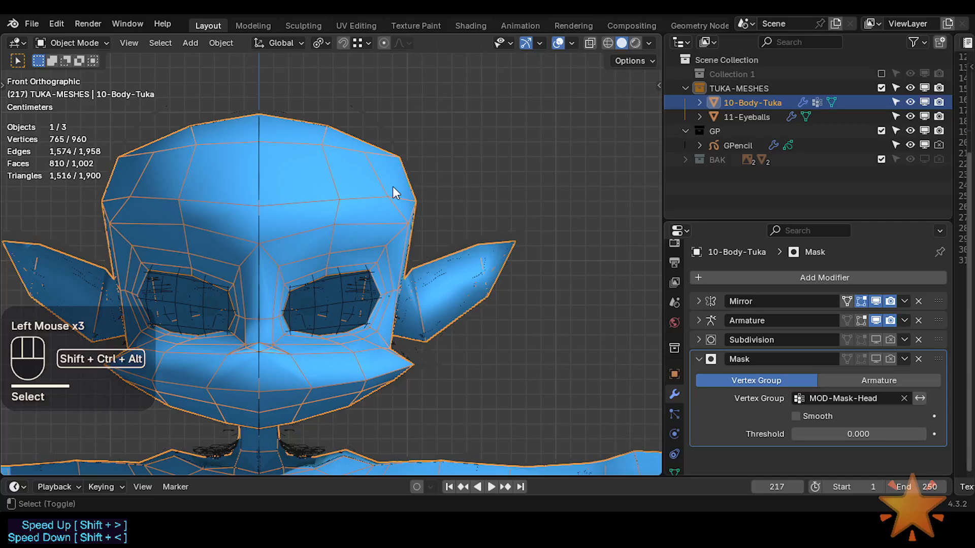
pyautogui.hotkey('shift', 'ctrl', 'alt', 'h')
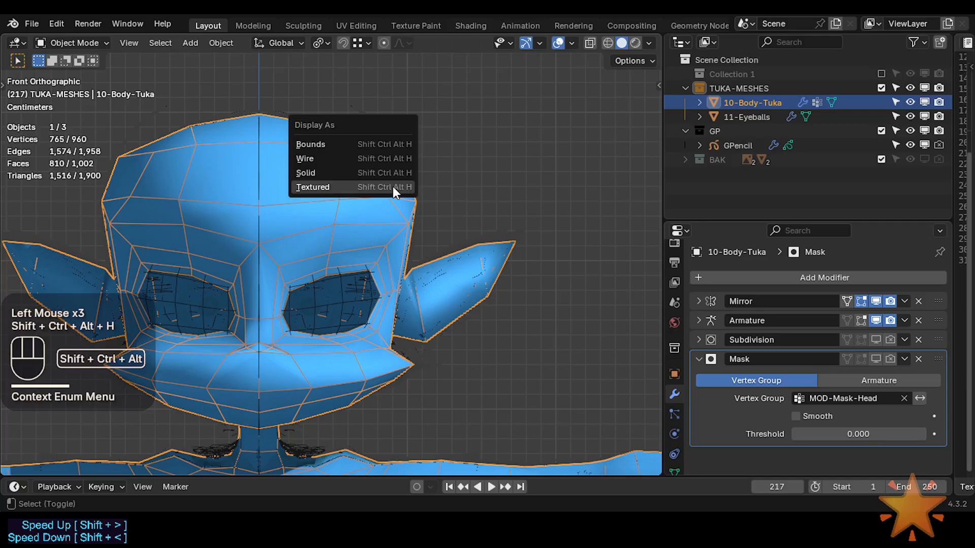
pyautogui.click(364, 160)
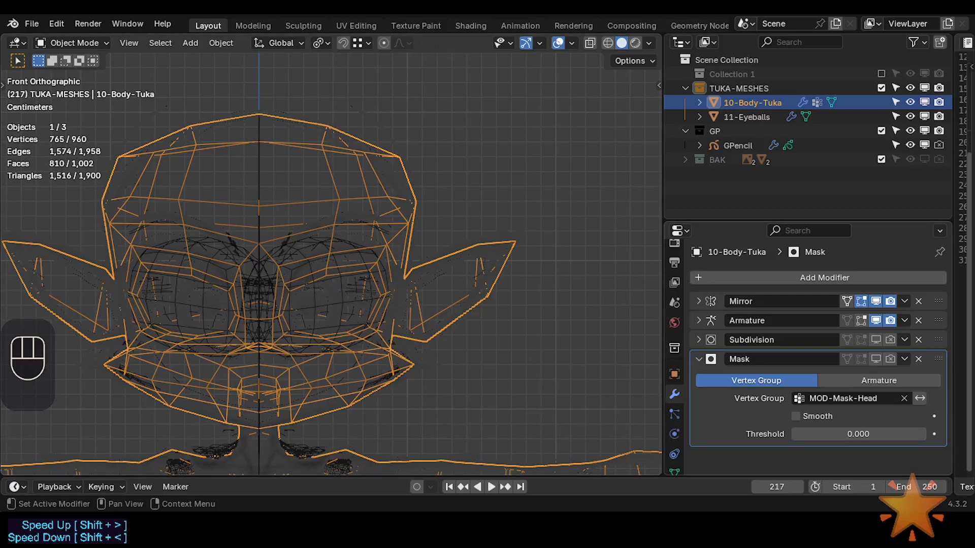
# Look up the Display As setting in the body mesh's object viewport display properties and check its shortcut options
pyautogui.click(674, 374)
pyautogui.scroll(-2, 774, 365)
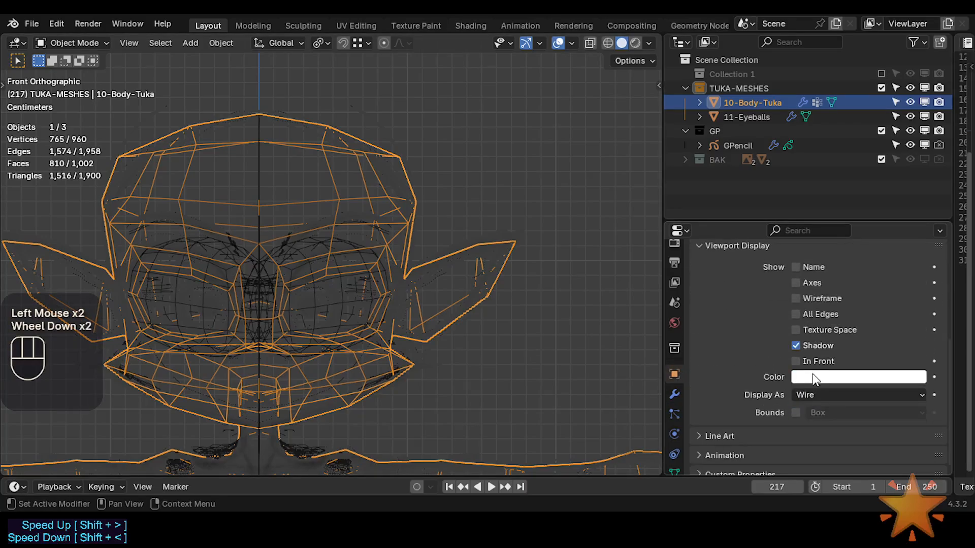
pyautogui.click(819, 395)
pyautogui.click(819, 395)
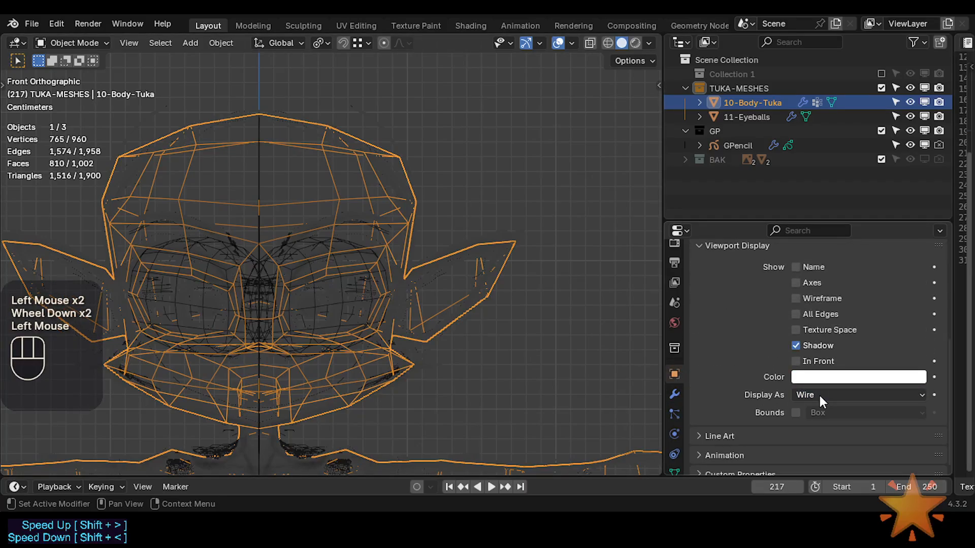
pyautogui.rightClick(818, 394)
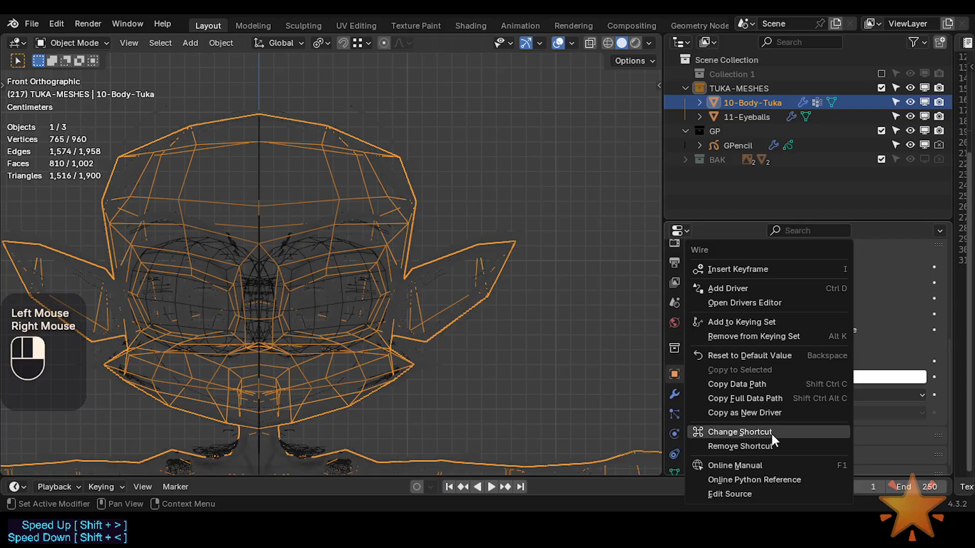
pyautogui.click(739, 432)
# Change the body mesh's display to Textured and back to Wire
pyautogui.hotkey('shift', 'ctrl', 'alt', 'h')
pyautogui.hotkey('shift', 'ctrl', 'alt', 'h')
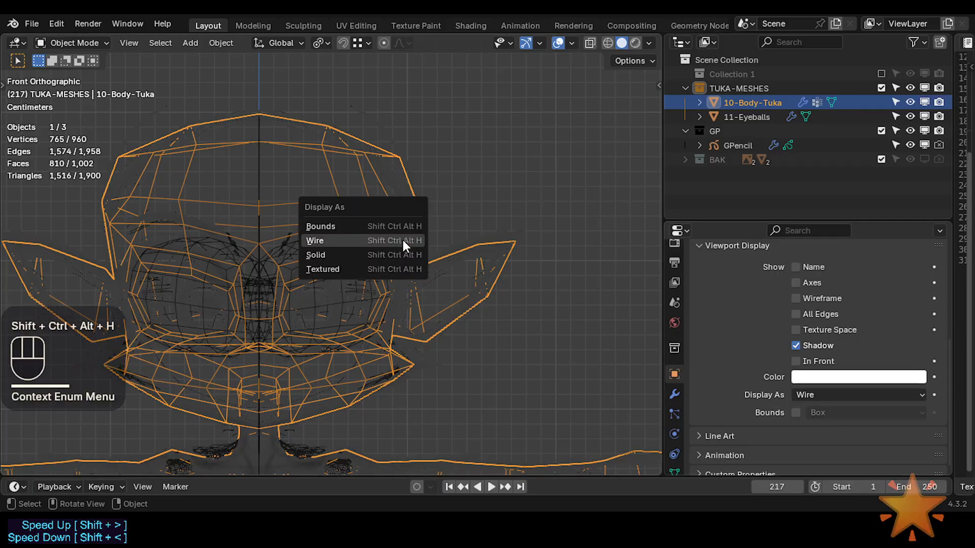
pyautogui.click(375, 265)
pyautogui.hotkey('shift', 'ctrl', 'alt', 'h')
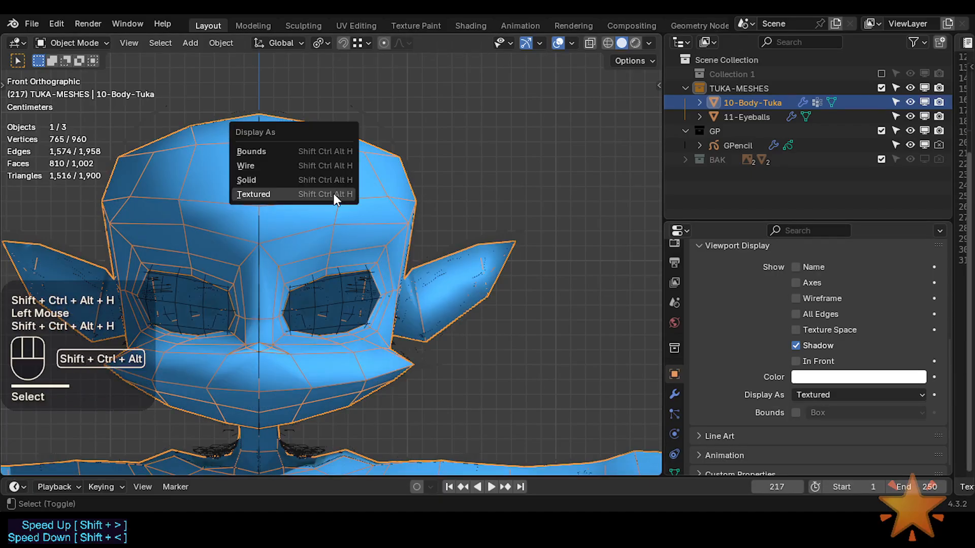
pyautogui.click(309, 166)
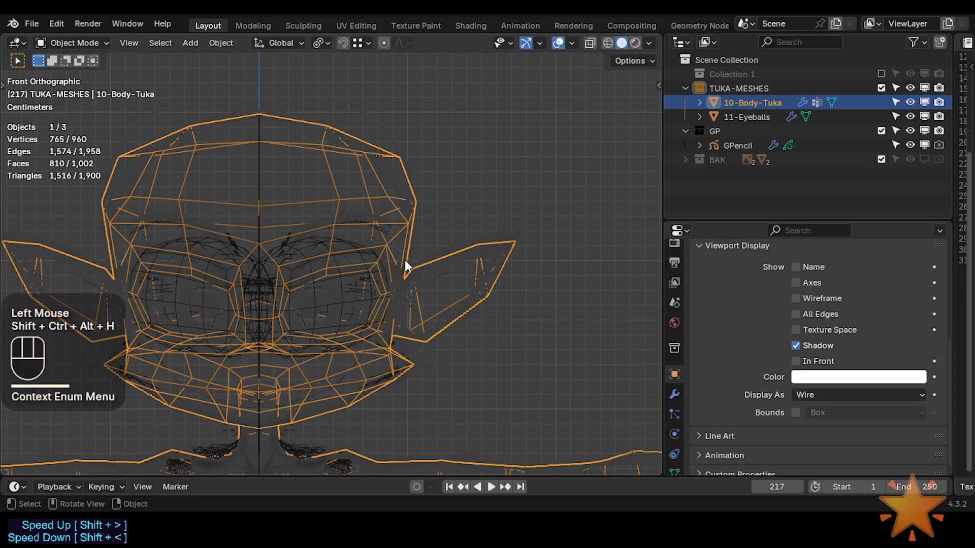
# Compare the wire-displayed body with the wireframe overlay off and on, and in solid and rendered shading
pyautogui.hotkey('shift', 'ctrl', 'alt', 'z')
pyautogui.hotkey('shift', 'ctrl', 'alt', 'z')
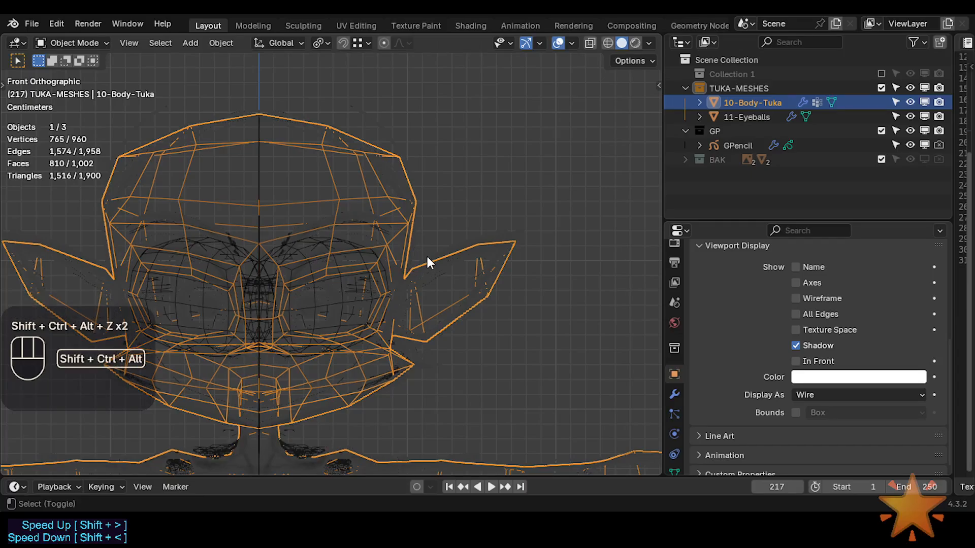
pyautogui.hotkey('shift', 'ctrl', 'alt', 'z')
pyautogui.hotkey('shift', 'ctrl', 'alt', 'z')
pyautogui.click(634, 43)
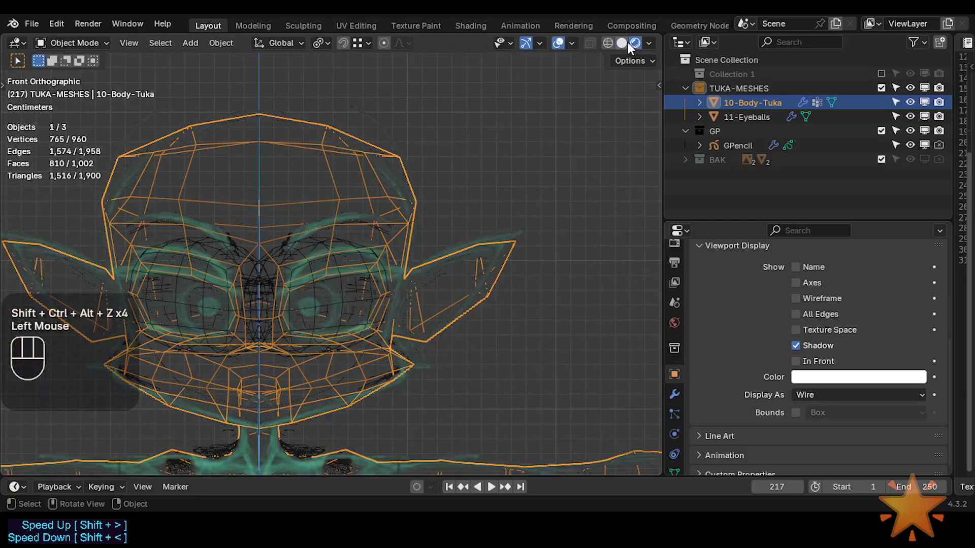
pyautogui.click(622, 42)
pyautogui.click(636, 43)
# Open the body mesh for editing, pick a face in face select mode, and try X-ray on and off before leaving Edit Mode
pyautogui.press('Tab')
pyautogui.moveTo(342, 211); pyautogui.dragTo(296, 162, button='middle')
pyautogui.press('3')
pyautogui.click(311, 215)
pyautogui.hotkey('alt', 'z')
pyautogui.hotkey('alt', 'z')
pyautogui.press('Tab')
# Return to Edit Mode and pick individual faces on the head
pyautogui.scroll(2, 376, 264)
pyautogui.press('Tab')
pyautogui.click(395, 119)
pyautogui.click(407, 149)
pyautogui.scroll(-2, 457, 224)
pyautogui.moveTo(457, 224); pyautogui.dragTo(522, 120, button='middle')
# Box-select part of the head, hide the selected faces, reveal them again and clear the selection
pyautogui.hotkey('alt', 'a')
pyautogui.press('b')
pyautogui.moveTo(539, 92); pyautogui.dragTo(396, 307)
pyautogui.press('h')
pyautogui.moveTo(447, 251); pyautogui.dragTo(479, 298, button='middle')
pyautogui.scroll(2, 448, 290)
pyautogui.hotkey('alt', 'h')
pyautogui.hotkey('alt', 'a')
# In the right side view, select a rear vertex of the upper green edge line across the cheek and nudge it
pyautogui.press('KP_3')
pyautogui.scroll(2, 332, 271)
pyautogui.scroll(1, 394, 298)
pyautogui.keyDown('shift'); pyautogui.moveTo(393, 298); pyautogui.dragTo(428, 284, button='middle'); pyautogui.keyUp('shift')
pyautogui.press('1')
pyautogui.click(386, 303)
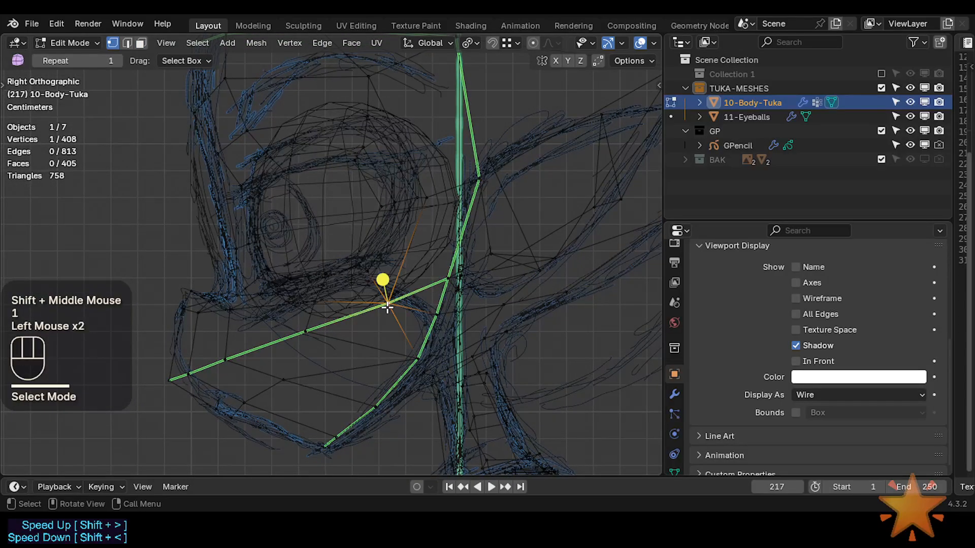
pyautogui.press('g')
pyautogui.keyDown('shift'); pyautogui.click(338, 321); pyautogui.keyUp('shift')
# Nudge the next vertex forward along the upper green edge line, in the middle of the cheek
pyautogui.click(313, 333)
pyautogui.press('g')
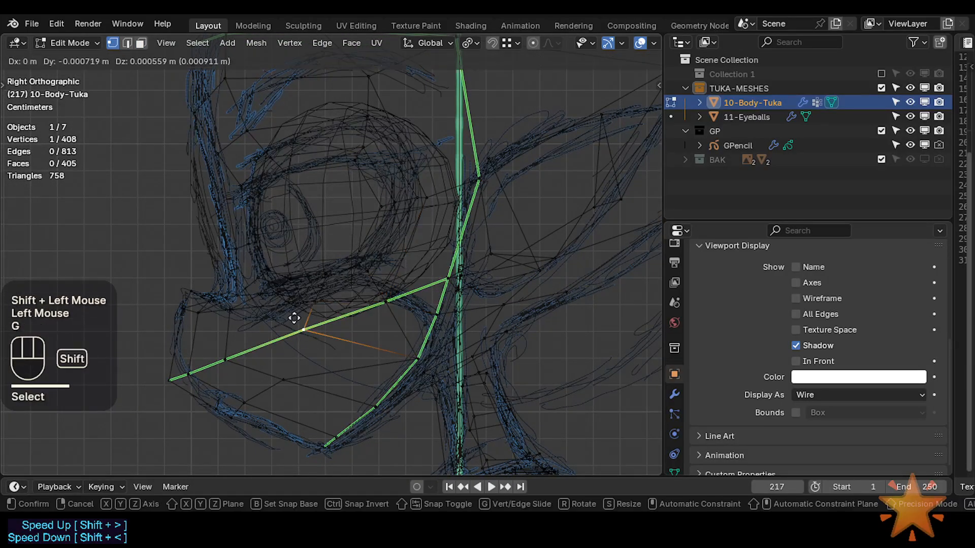
pyautogui.keyDown('shift'); pyautogui.click(322, 419); pyautogui.keyUp('shift')
pyautogui.press('g')
pyautogui.press('Escape')
# Adjust the position of the vertex near the chin end of the lower green jaw line
pyautogui.click(324, 447)
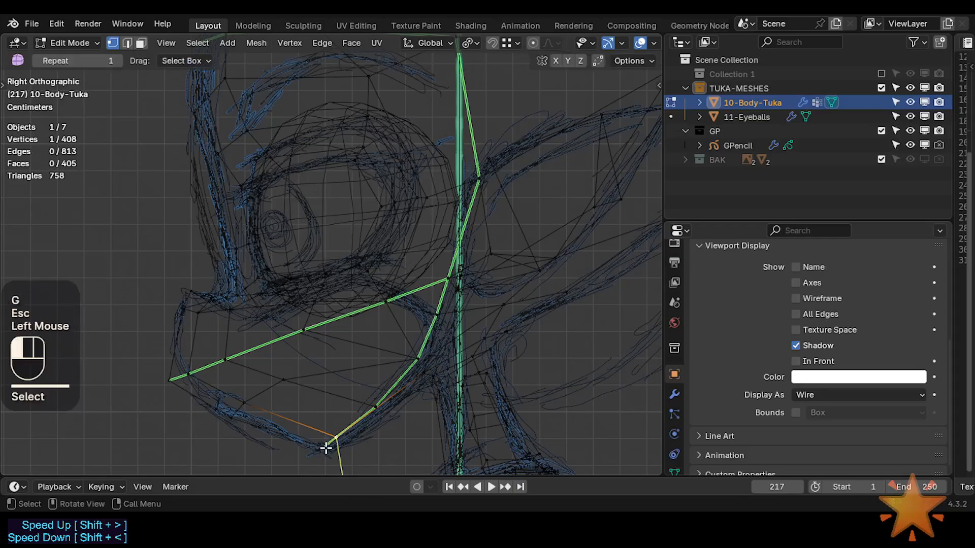
pyautogui.press('g')
pyautogui.keyDown('shift'); pyautogui.click(329, 437); pyautogui.keyUp('shift')
pyautogui.click(334, 437)
pyautogui.press('g')
pyautogui.keyDown('shift'); pyautogui.click(347, 430); pyautogui.keyUp('shift')
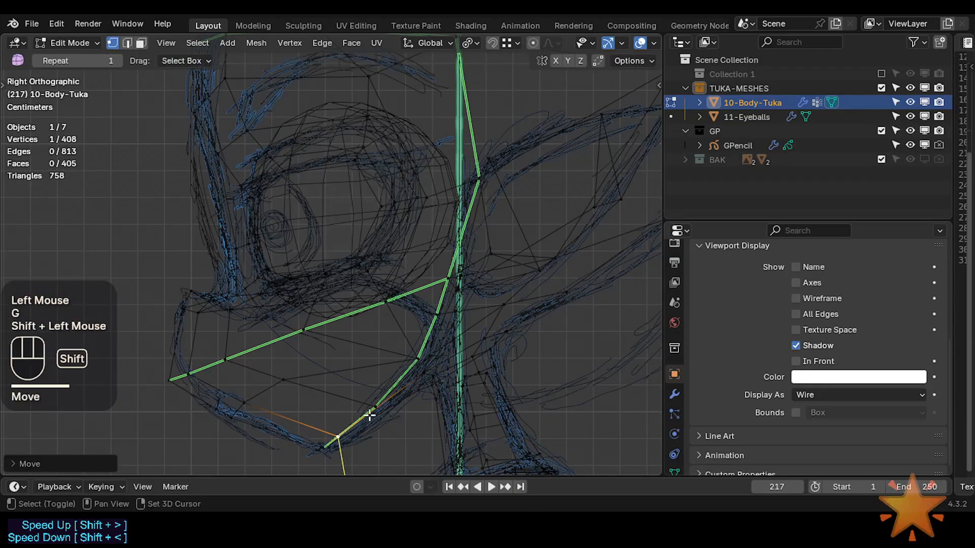
# Nudge the next two vertices up the lower green jaw line
pyautogui.click(374, 409)
pyautogui.press('g')
pyautogui.keyDown('shift'); pyautogui.click(385, 403); pyautogui.keyUp('shift')
pyautogui.click(419, 358)
pyautogui.press('g')
pyautogui.keyDown('shift'); pyautogui.click(425, 362); pyautogui.keyUp('shift')
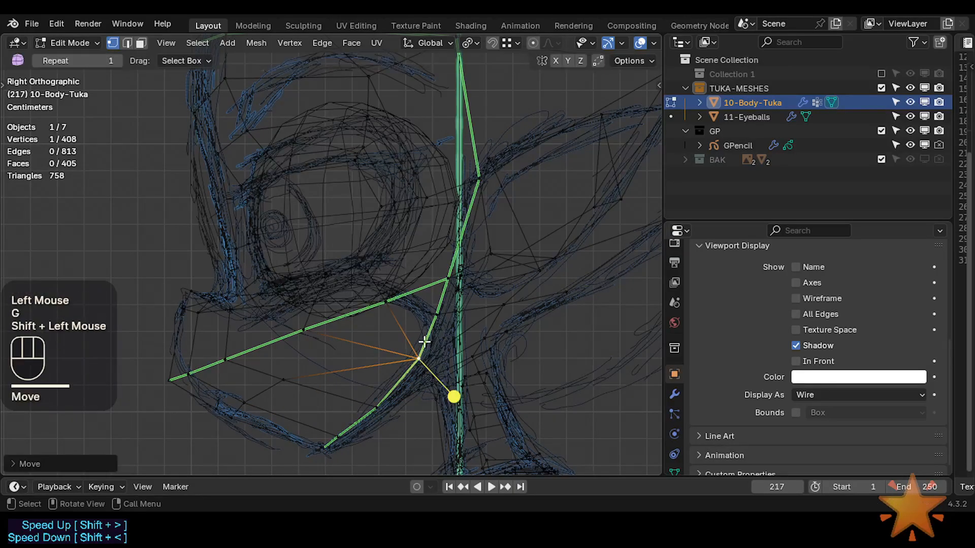
# Select the whole mesh, pick single faces on the head in face select mode, and inspect the figure against the sketch
pyautogui.scroll(-2, 424, 361)
pyautogui.moveTo(424, 361); pyautogui.dragTo(280, 268, button='middle')
pyautogui.press('a')
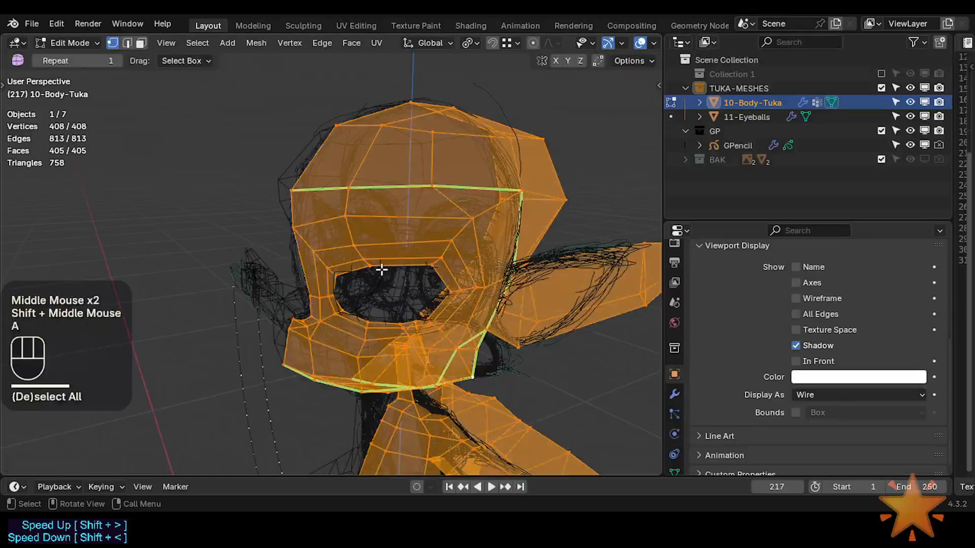
pyautogui.press('3')
pyautogui.click(391, 206)
pyautogui.moveTo(470, 278); pyautogui.dragTo(363, 284, button='middle')
pyautogui.click(439, 244)
pyautogui.keyDown('shift'); pyautogui.moveTo(447, 317); pyautogui.dragTo(381, 278, button='middle'); pyautogui.keyUp('shift')
pyautogui.moveTo(381, 278); pyautogui.dragTo(426, 258, button='middle')
pyautogui.keyDown('shift'); pyautogui.moveTo(396, 391); pyautogui.dragTo(407, 272, button='middle'); pyautogui.keyUp('shift')
pyautogui.keyDown('shift'); pyautogui.moveTo(403, 323); pyautogui.dragTo(386, 236, button='middle'); pyautogui.keyUp('shift')
pyautogui.scroll(-2, 405, 276)
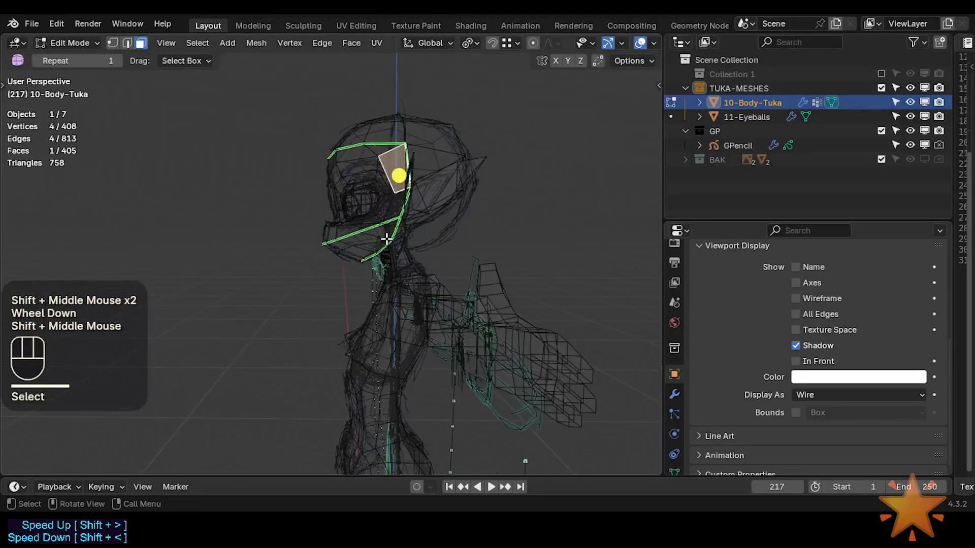
# Return the body mesh to Object Mode and switch the viewport to solid shading
pyautogui.hotkey('ctrl', 'Tab')
pyautogui.keyDown('shift'); pyautogui.moveTo(406, 166); pyautogui.dragTo(457, 213, button='middle'); pyautogui.keyUp('shift')
pyautogui.moveTo(457, 213); pyautogui.dragTo(516, 245, button='middle')
pyautogui.scroll(2, 504, 303)
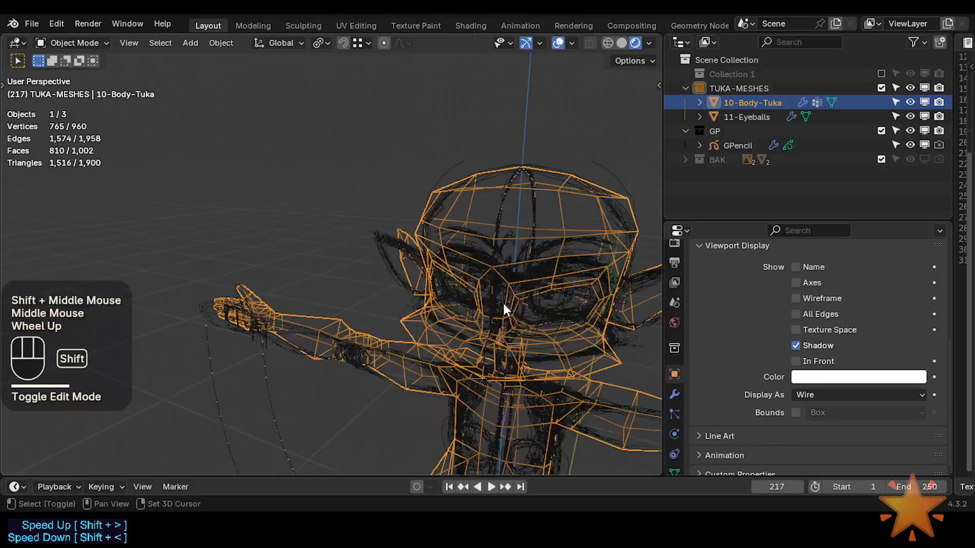
pyautogui.keyDown('shift'); pyautogui.moveTo(503, 304); pyautogui.dragTo(348, 243, button='middle'); pyautogui.keyUp('shift')
pyautogui.scroll(1, 348, 243)
pyautogui.click(621, 43)
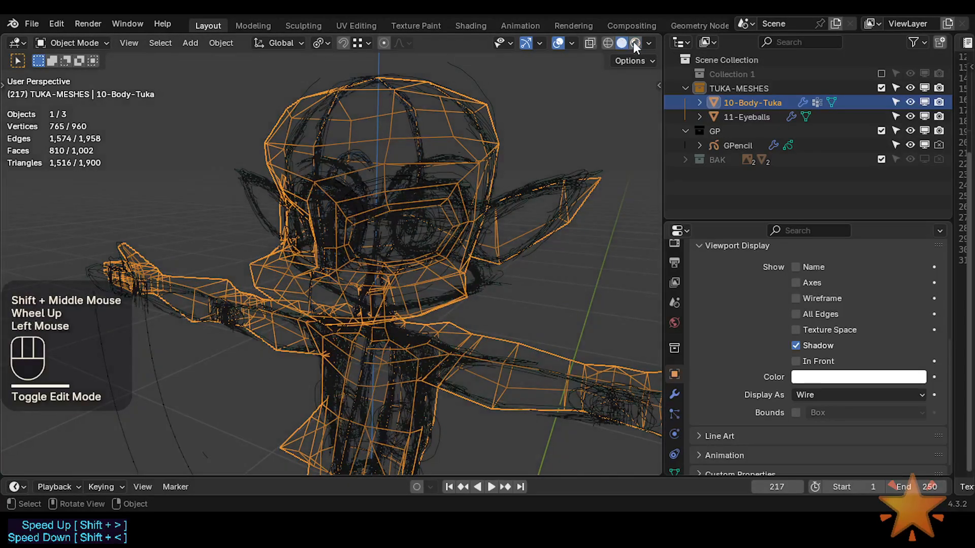
# Set the solid shading color to Attribute and turn the wireframe overlay off
pyautogui.click(648, 43)
pyautogui.click(696, 192)
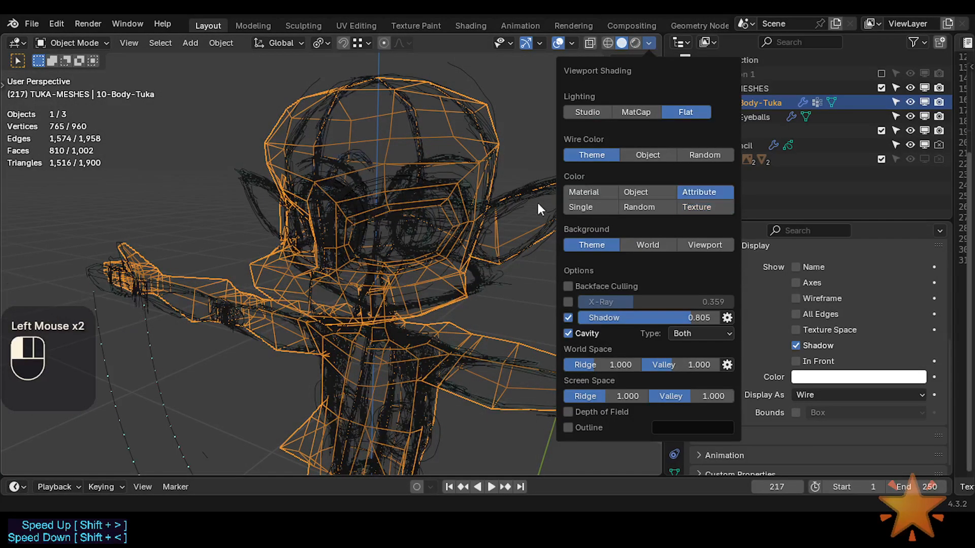
pyautogui.moveTo(537, 200); pyautogui.dragTo(446, 208, button='middle')
pyautogui.hotkey('shift', 'ctrl', 'alt', 'z')
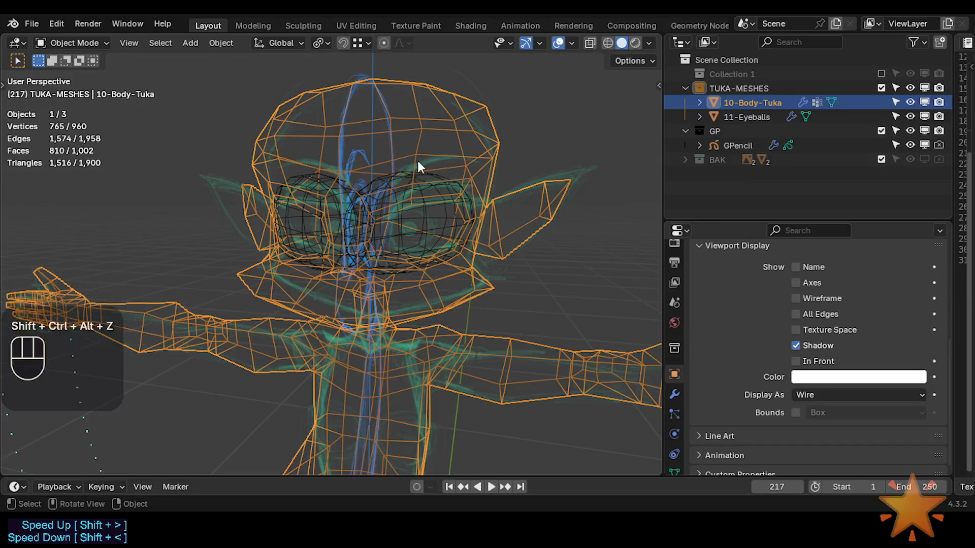
# Check the sketch colors with the Wireframe option of the viewport overlays enabled and disabled
pyautogui.click(571, 43)
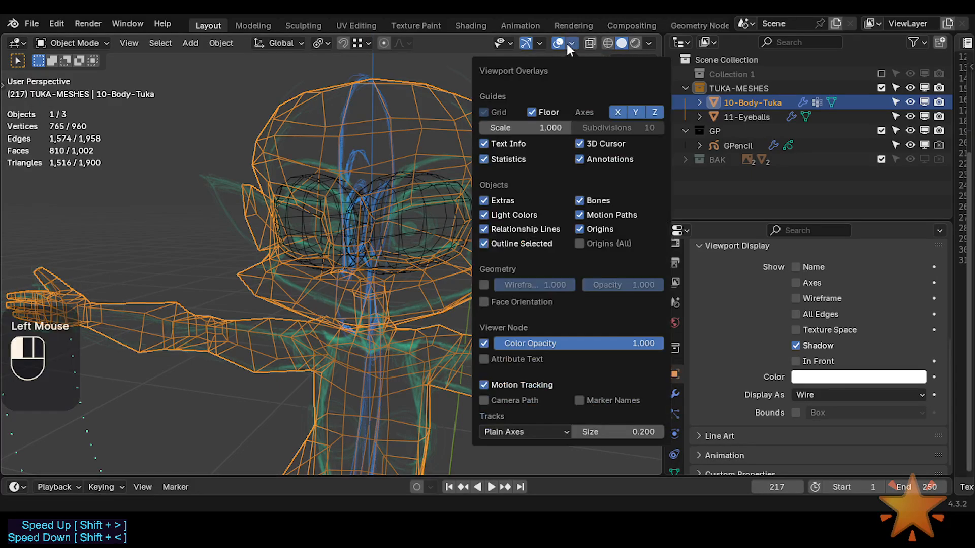
pyautogui.click(484, 285)
pyautogui.click(484, 284)
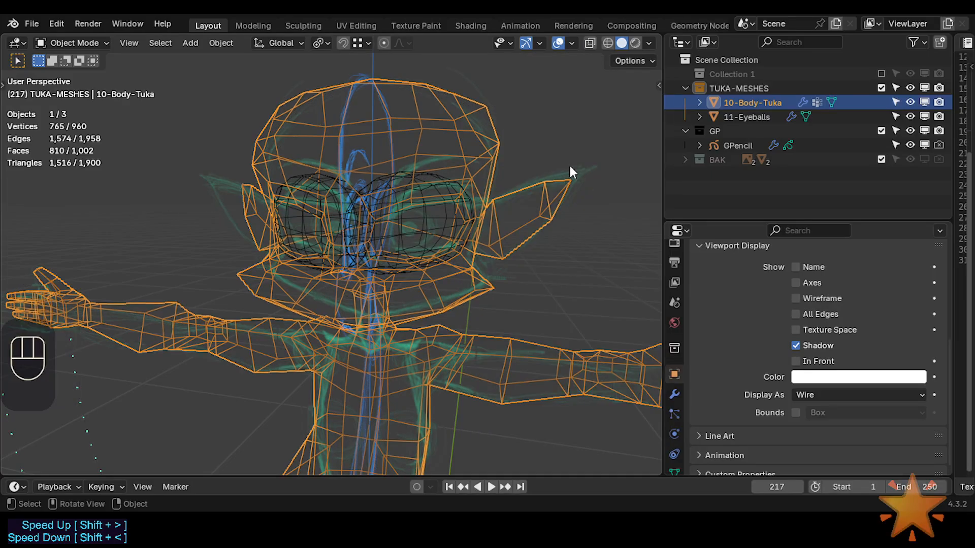
pyautogui.click(482, 121)
pyautogui.click(481, 120)
pyautogui.hotkey('shift', 'ctrl', 'alt', 'h')
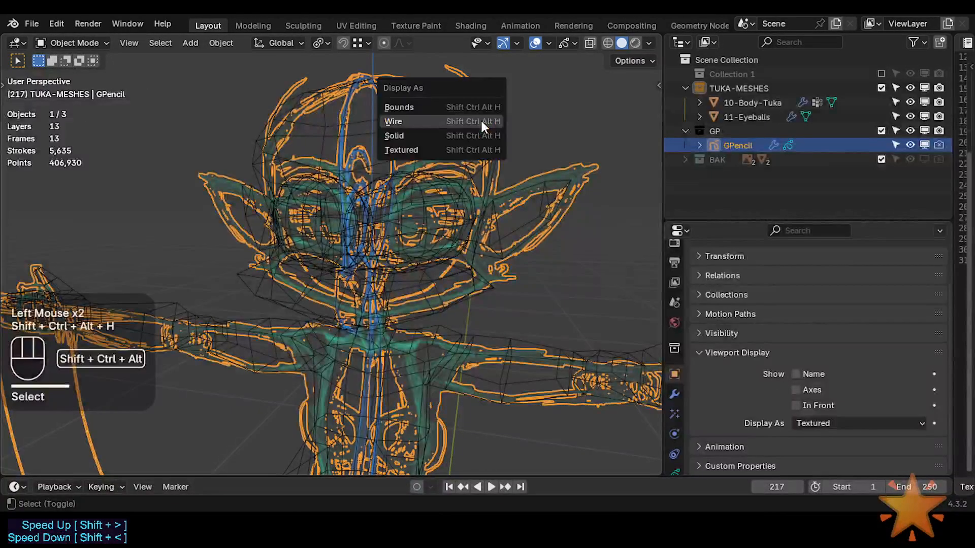
pyautogui.click(392, 121)
pyautogui.click(438, 136)
pyautogui.click(446, 132)
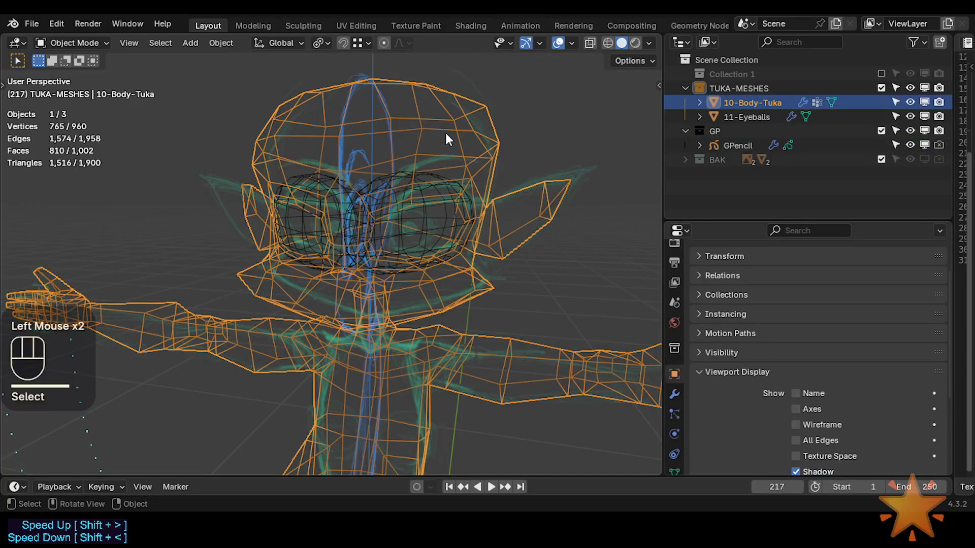
# Select the GPencil sketch, display it as Wire and set it back to Textured
pyautogui.click(435, 163)
pyautogui.hotkey('shift', 'ctrl', 'alt', 'h')
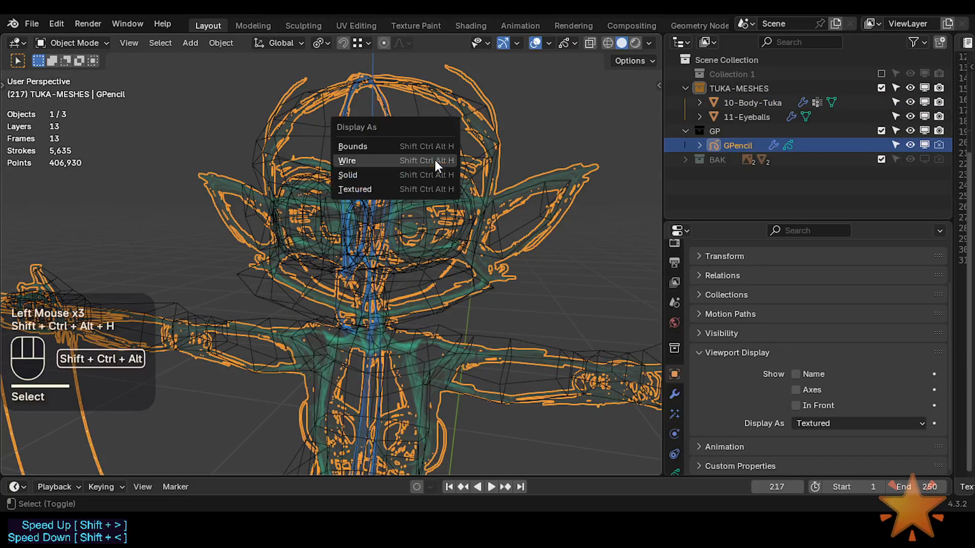
pyautogui.click(435, 160)
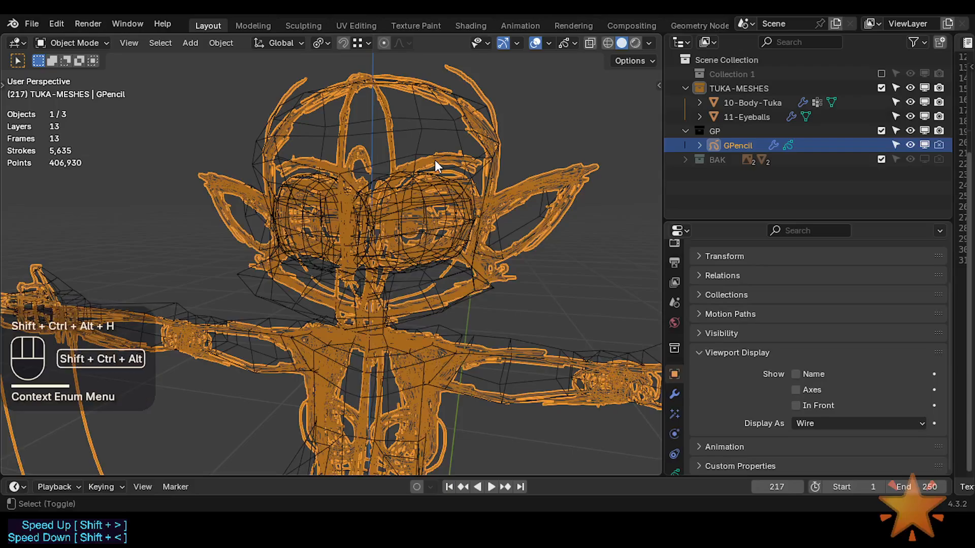
pyautogui.hotkey('shift', 'ctrl', 'alt', 'h')
pyautogui.click(419, 188)
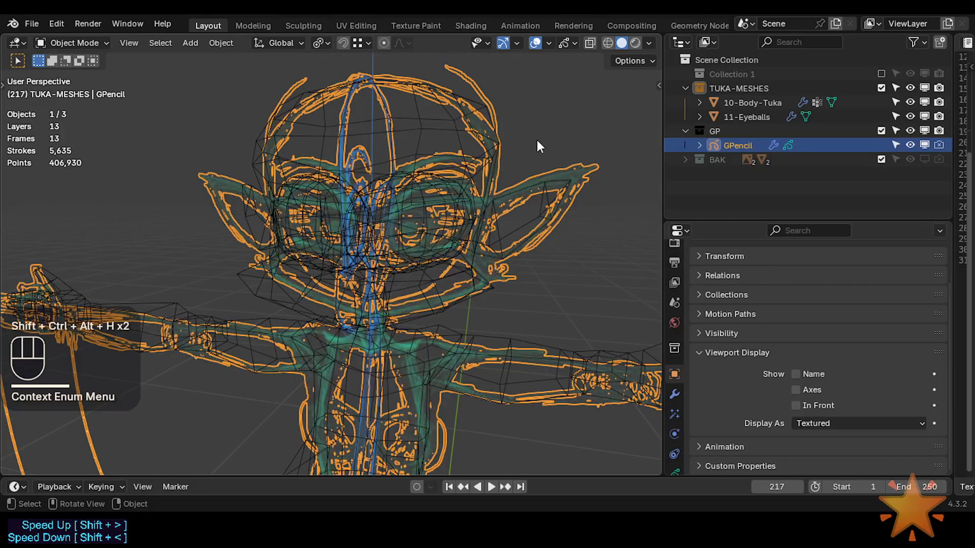
# Clear the selection, reselect the GPencil sketch by its ear, and compare rendered with solid shading
pyautogui.hotkey('alt', 'a')
pyautogui.click(572, 161)
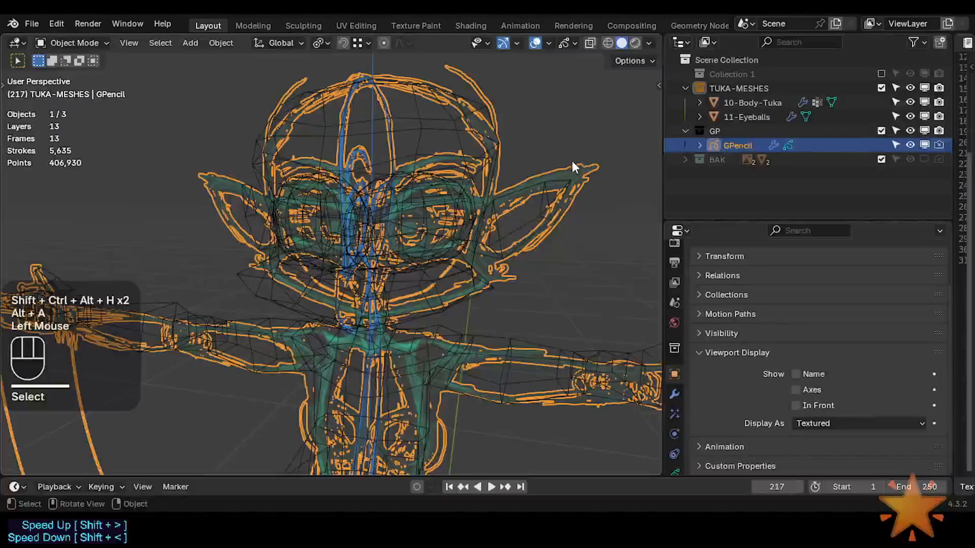
pyautogui.click(635, 42)
pyautogui.click(622, 43)
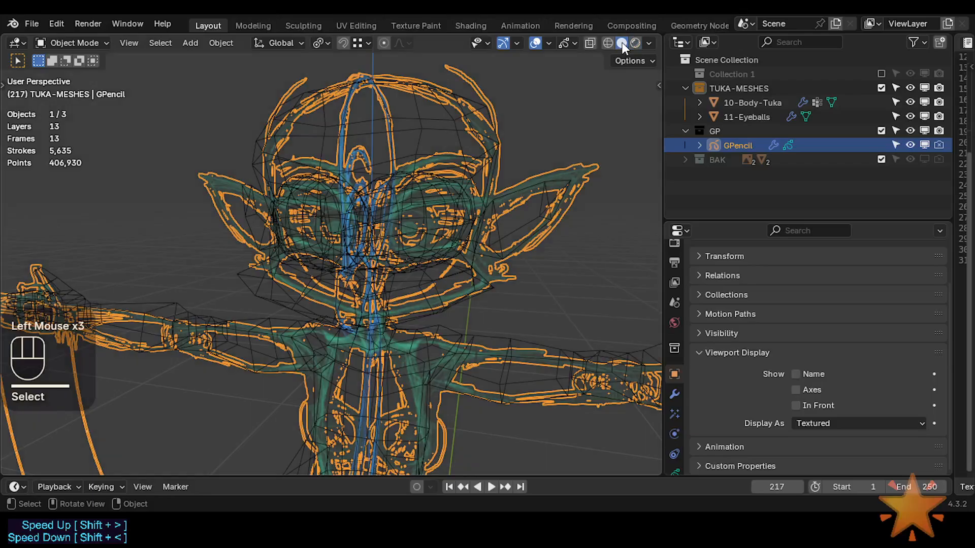
pyautogui.scroll(1, 504, 171)
pyautogui.click(504, 135)
pyautogui.click(490, 136)
pyautogui.scroll(-2, 468, 145)
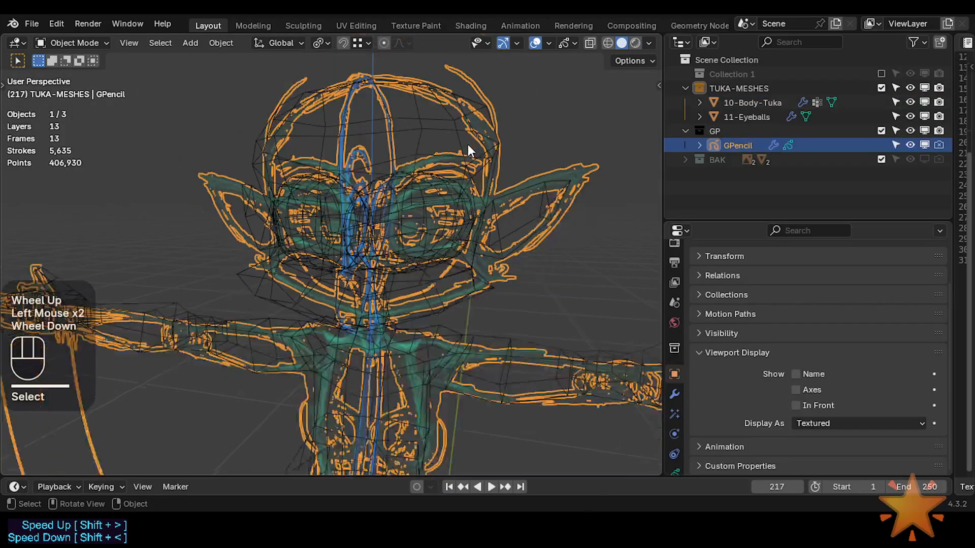
# Clear the selection, select the Tuka body mesh and display it as Wire
pyautogui.moveTo(450, 227); pyautogui.dragTo(431, 261, button='middle')
pyautogui.hotkey('alt', 'a')
pyautogui.click(431, 261)
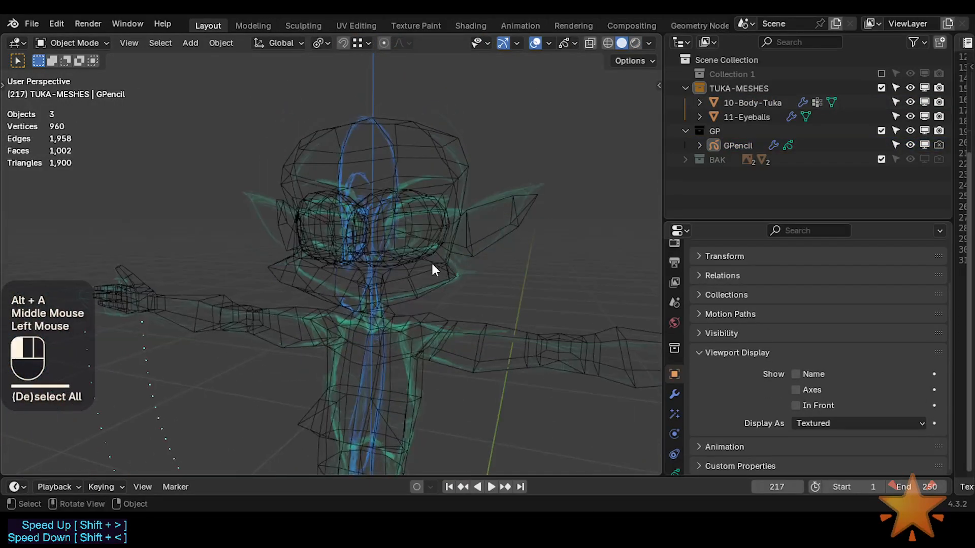
pyautogui.hotkey('shift', 'ctrl', 'alt', 'h')
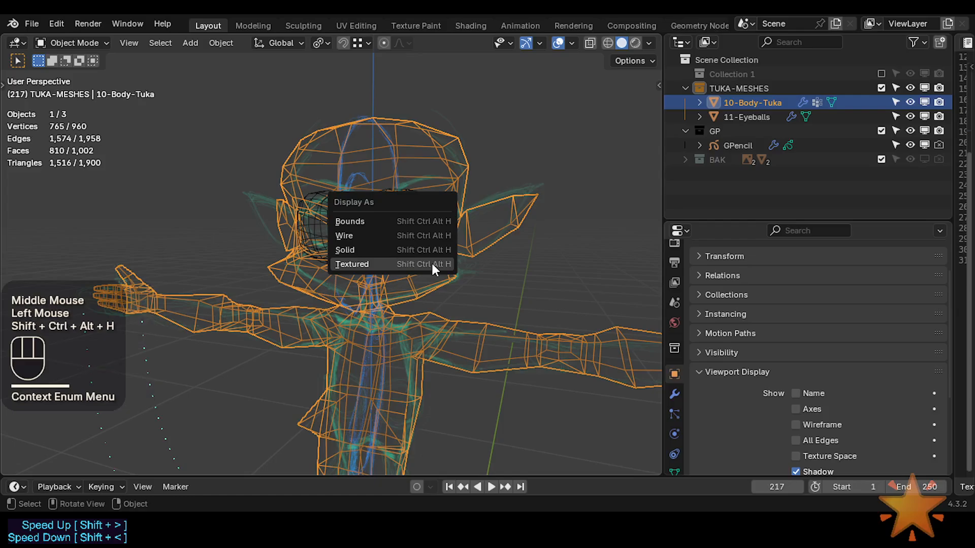
pyautogui.click(432, 265)
pyautogui.hotkey('shift', 'ctrl', 'alt', 'h')
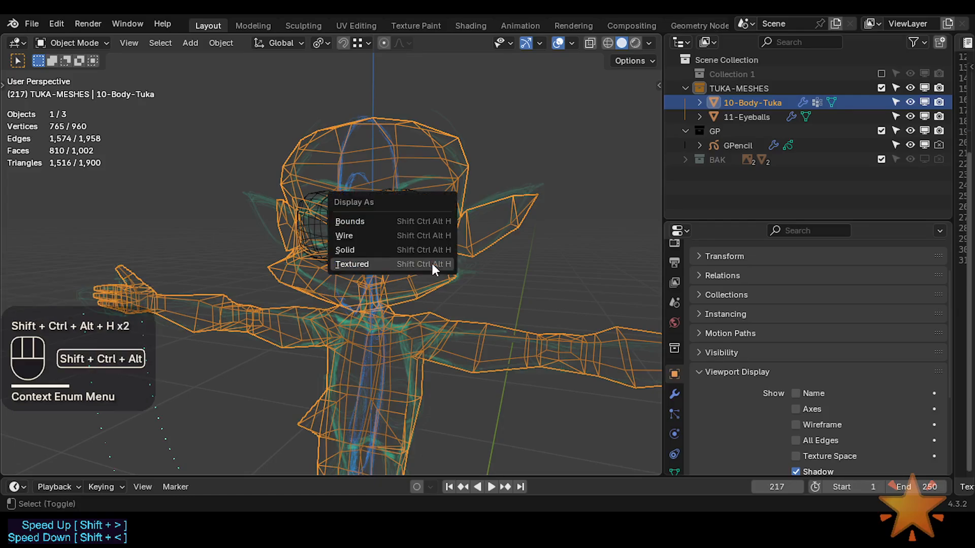
pyautogui.click(415, 234)
# Turn the wireframe overlay on, select the GPencil sketch and display it as Textured
pyautogui.scroll(1, 454, 261)
pyautogui.hotkey('ctrl', 'alt', 'shift', 'z')
pyautogui.moveTo(453, 258); pyautogui.dragTo(466, 193, button='middle')
pyautogui.click(466, 193)
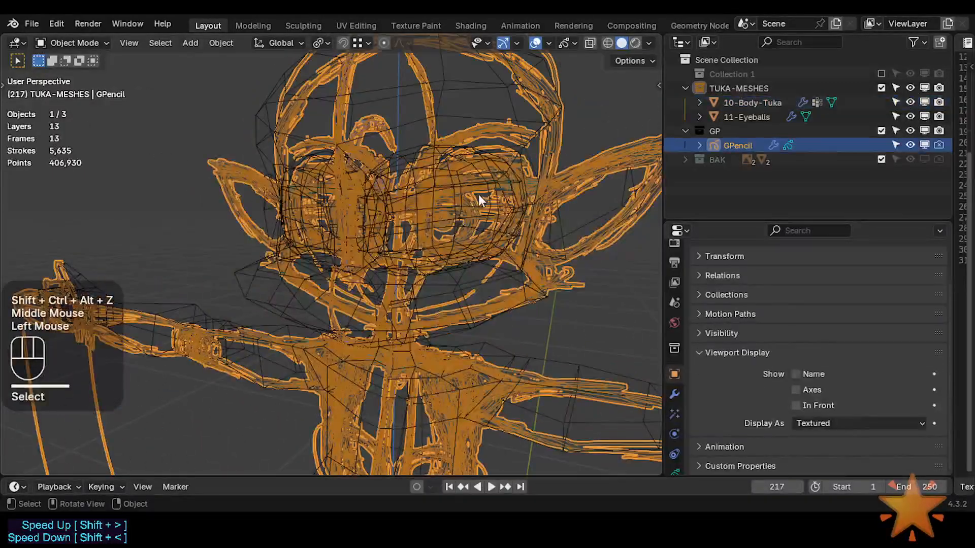
pyautogui.scroll(-2, 432, 254)
pyautogui.hotkey('ctrl', 'alt', 'shift', 'h')
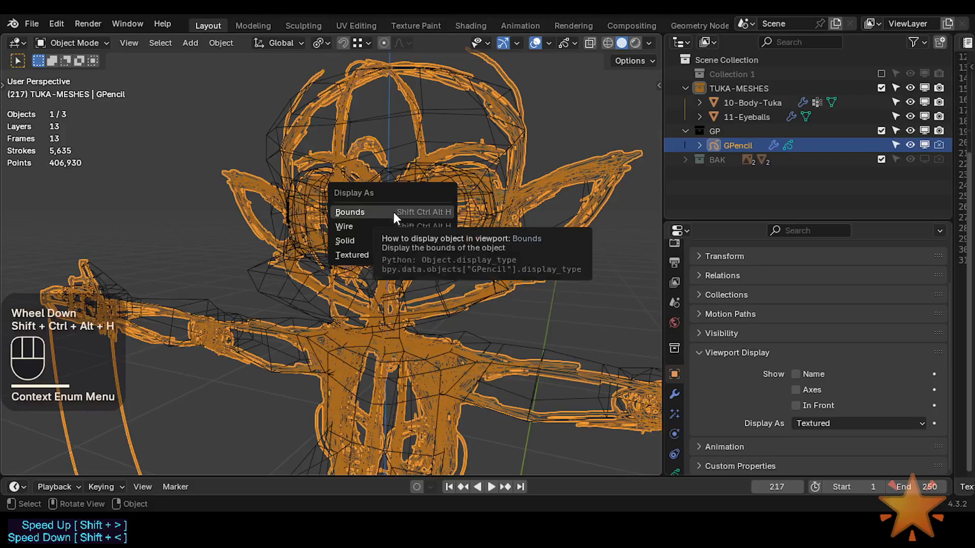
pyautogui.click(385, 253)
# Clear the selection, turn the wireframe overlay off and compare the sketch in the right and front views
pyautogui.press('KP_3')
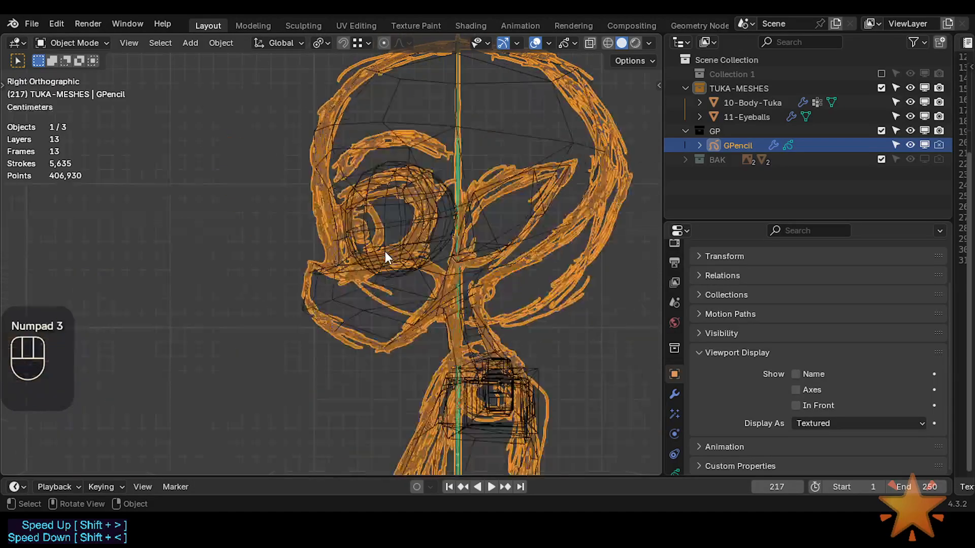
pyautogui.hotkey('alt', 'a')
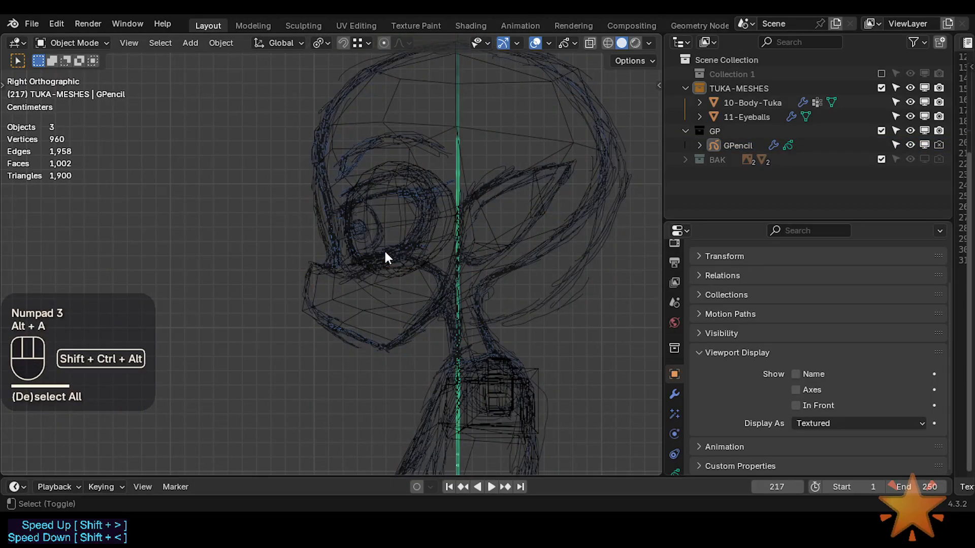
pyautogui.hotkey('ctrl', 'shift', 'alt', 'n')
pyautogui.hotkey('ctrl', 'shift', 'alt', 'z')
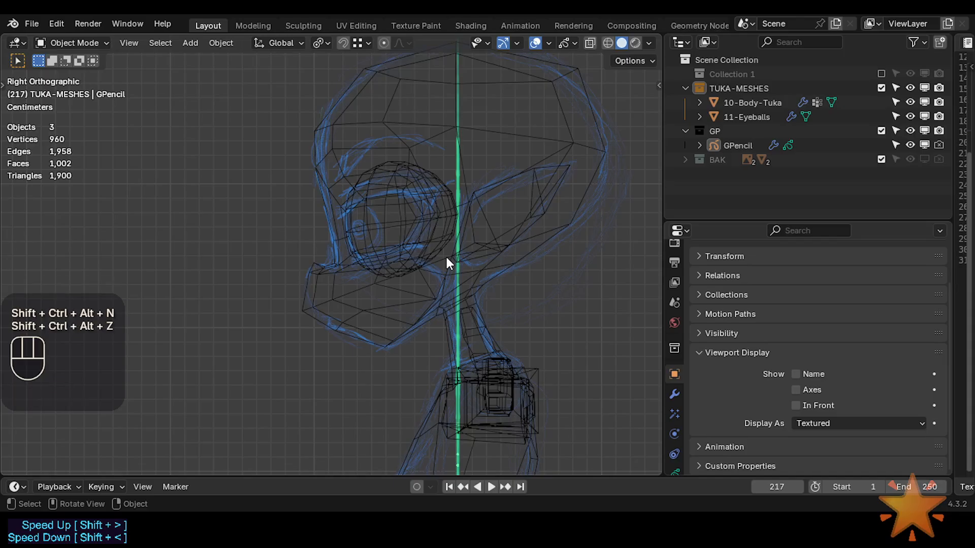
pyautogui.press('KP_1')
pyautogui.scroll(-2, 445, 255)
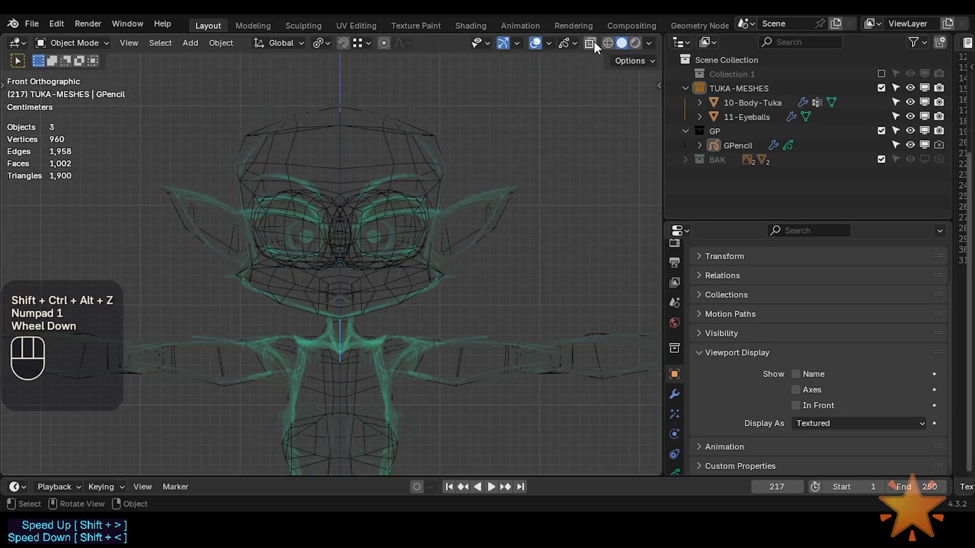
# Check the overlay options, then the material and layer settings of the GPencil sketch
pyautogui.click(572, 42)
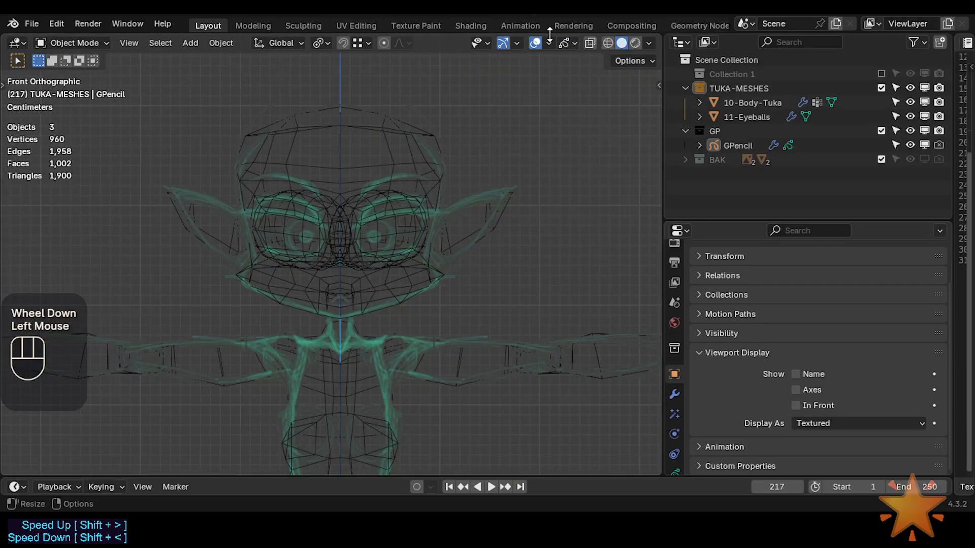
pyautogui.click(549, 41)
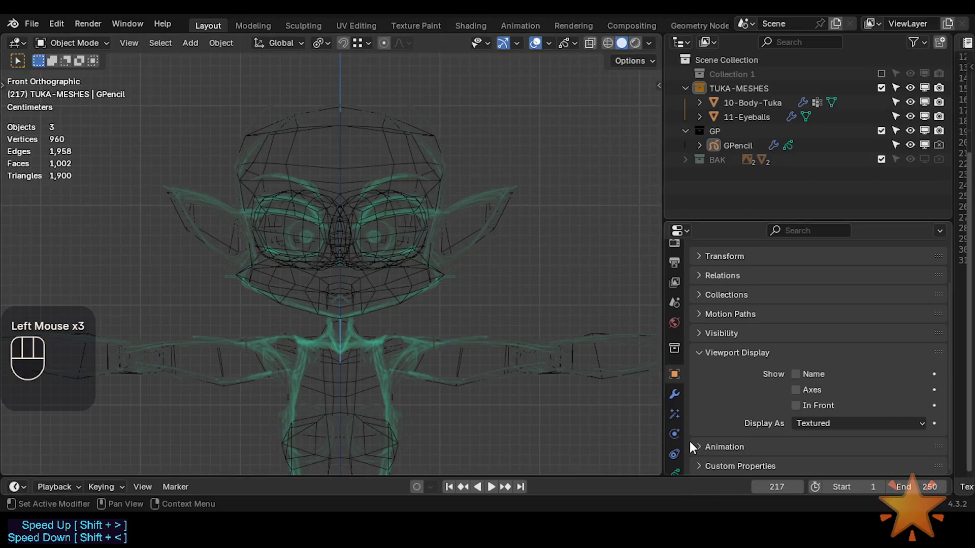
pyautogui.scroll(-2, 673, 452)
pyautogui.click(674, 441)
pyautogui.click(674, 458)
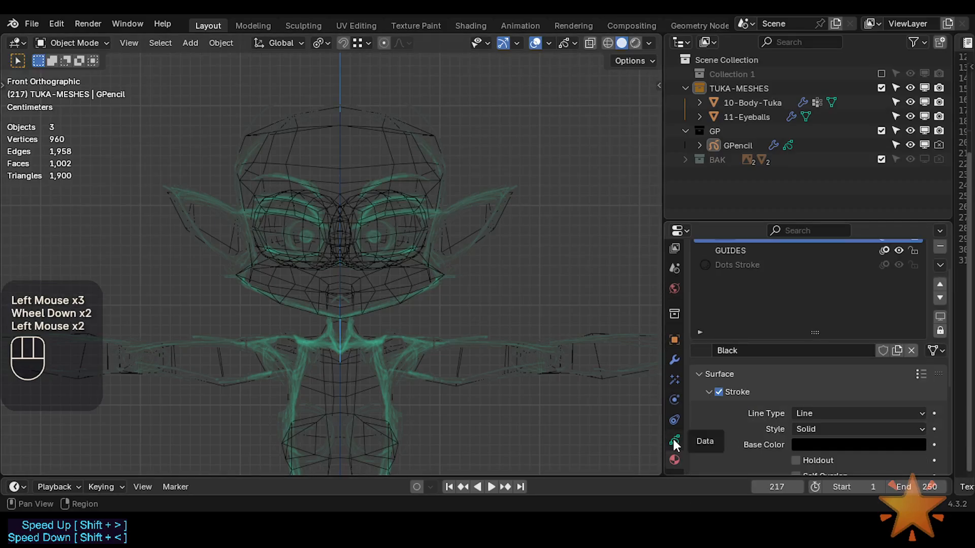
pyautogui.click(673, 441)
# Select the Tuka body mesh and display it as Textured
pyautogui.click(470, 224)
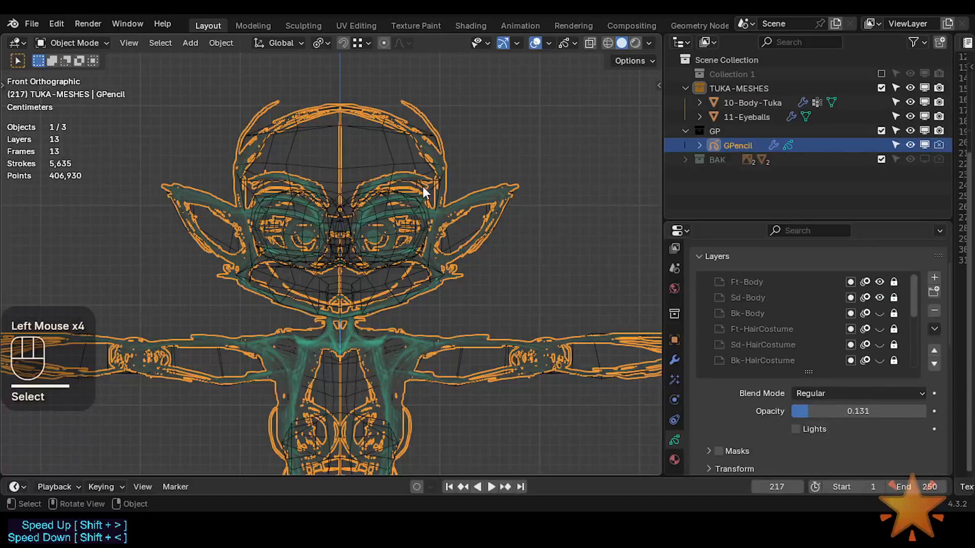
pyautogui.click(416, 158)
pyautogui.click(405, 143)
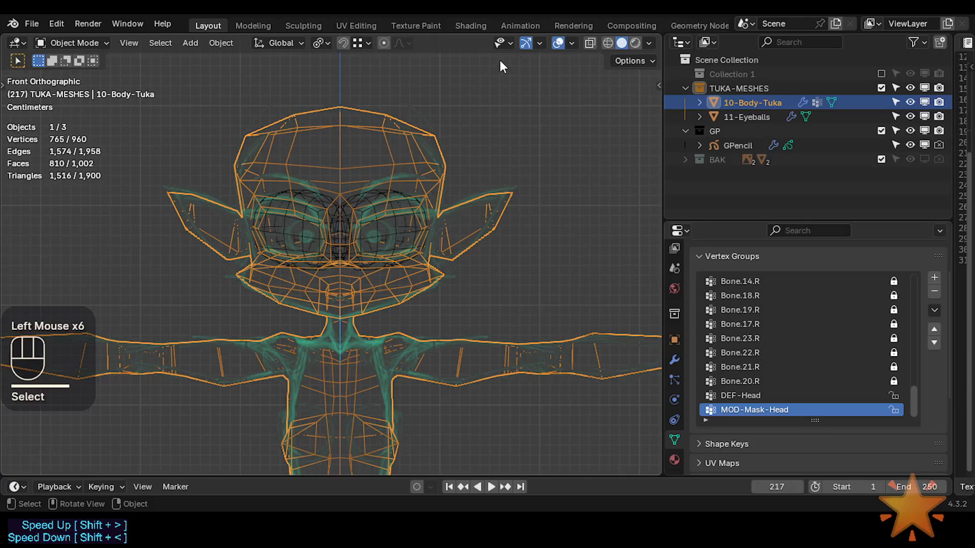
pyautogui.hotkey('ctrl', 'alt', 'shift', 'h')
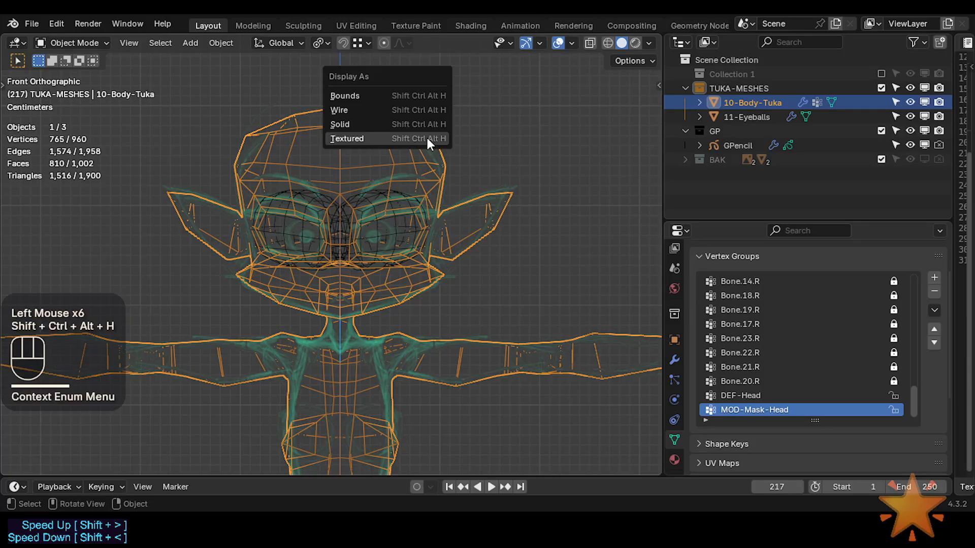
pyautogui.click(426, 136)
pyautogui.keyDown('shift'); pyautogui.moveTo(443, 159); pyautogui.dragTo(429, 187, button='middle'); pyautogui.keyUp('shift')
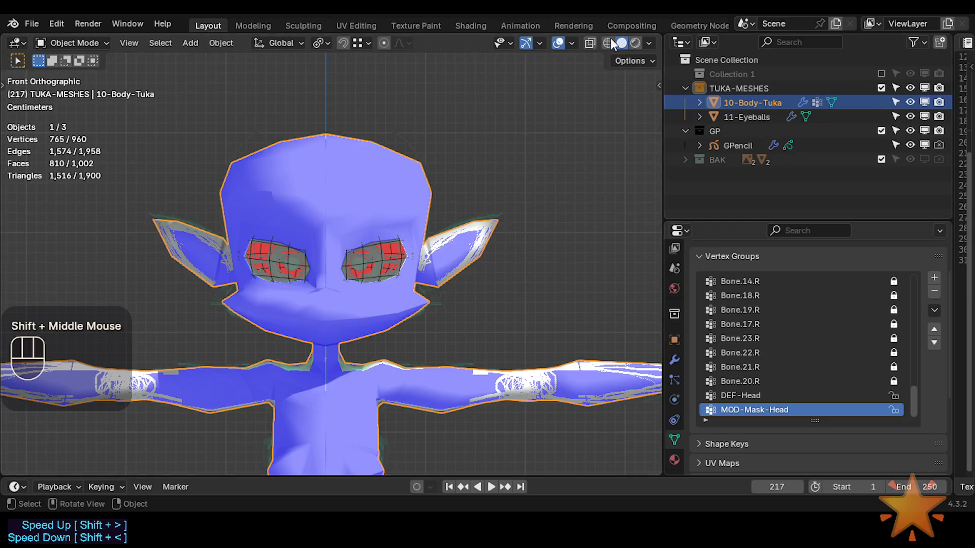
# Deselect the body and compare the Texture shading color with Attribute, ending on Attribute
pyautogui.click(569, 54)
pyautogui.click(572, 40)
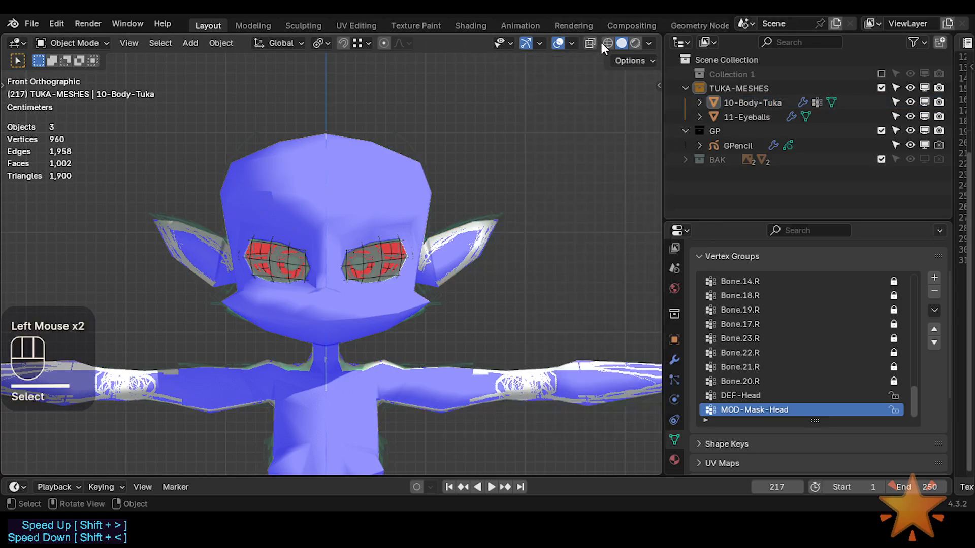
pyautogui.click(648, 44)
pyautogui.click(692, 205)
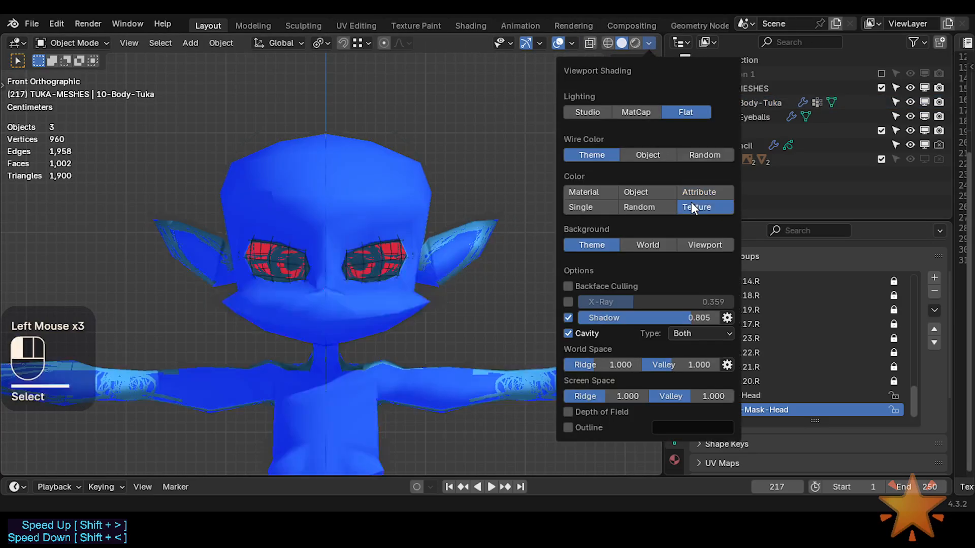
pyautogui.click(693, 191)
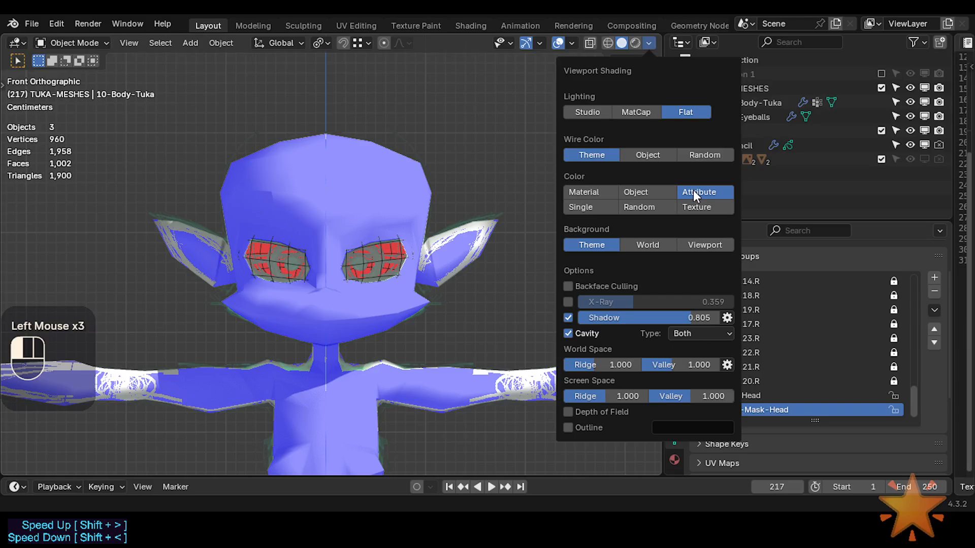
# Select the Tuka body mesh and switch between Object Mode and Edit Mode, ending in Edit Mode
pyautogui.click(378, 192)
pyautogui.scroll(1, 386, 193)
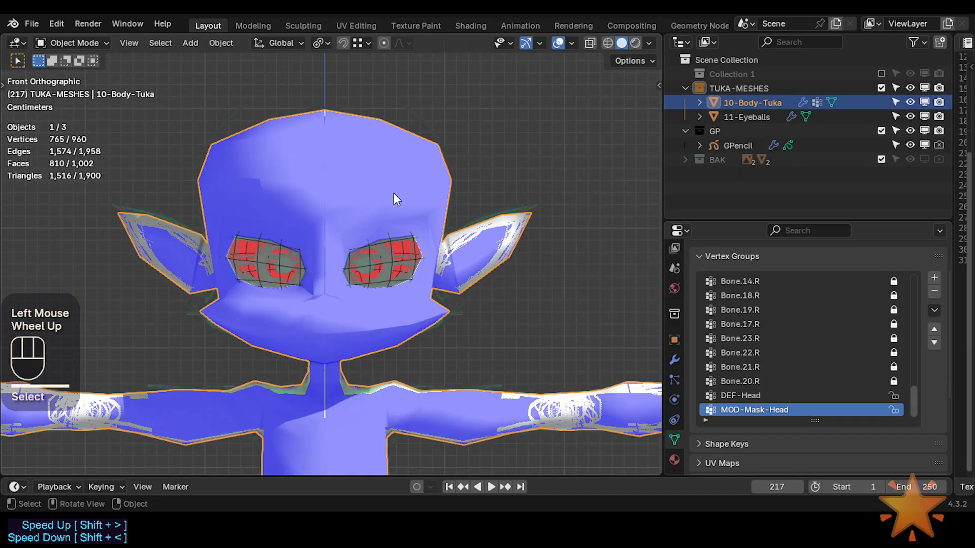
pyautogui.press('Tab')
pyautogui.press('Tab')
pyautogui.press('Tab')
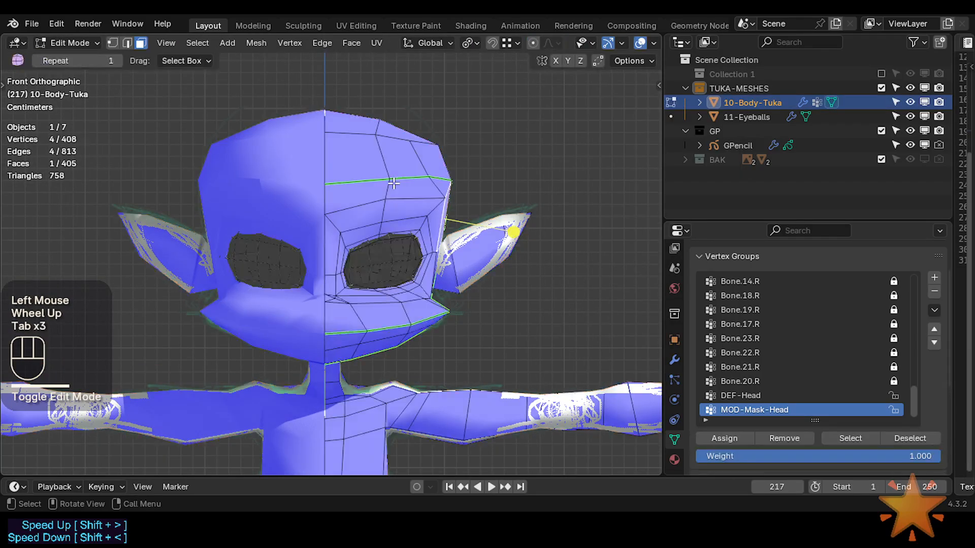
pyautogui.press('Tab')
pyautogui.press('Tab')
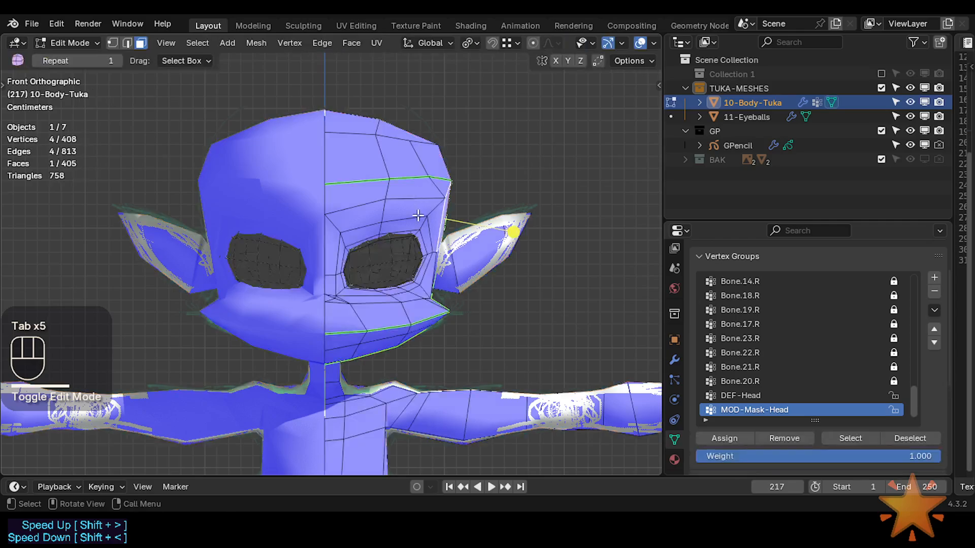
# Select a face on the upper forehead and compare the mesh with the wireframe overlay on and off
pyautogui.scroll(3, 415, 193)
pyautogui.click(418, 179)
pyautogui.hotkey('shift', 'ctrl', 'alt', 'z')
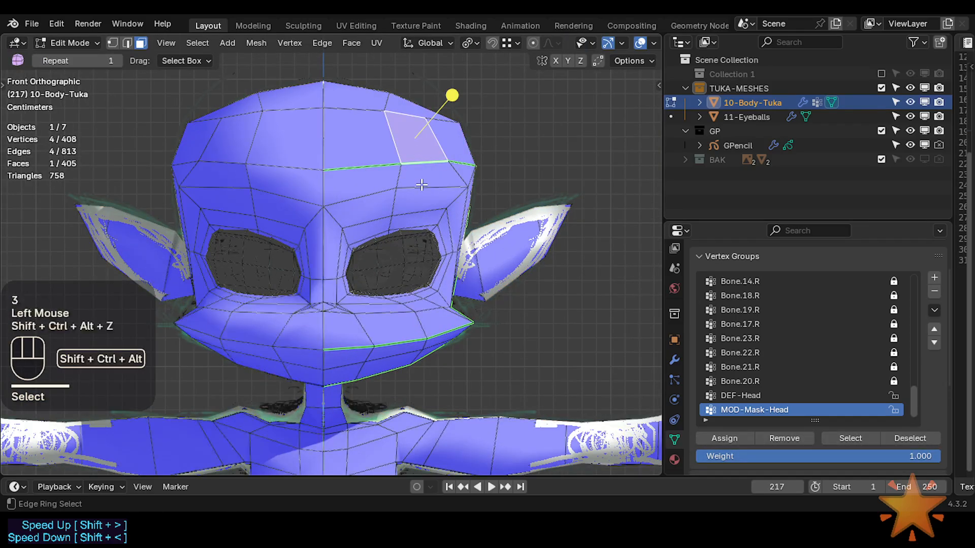
pyautogui.hotkey('shift', 'ctrl', 'alt', 'z')
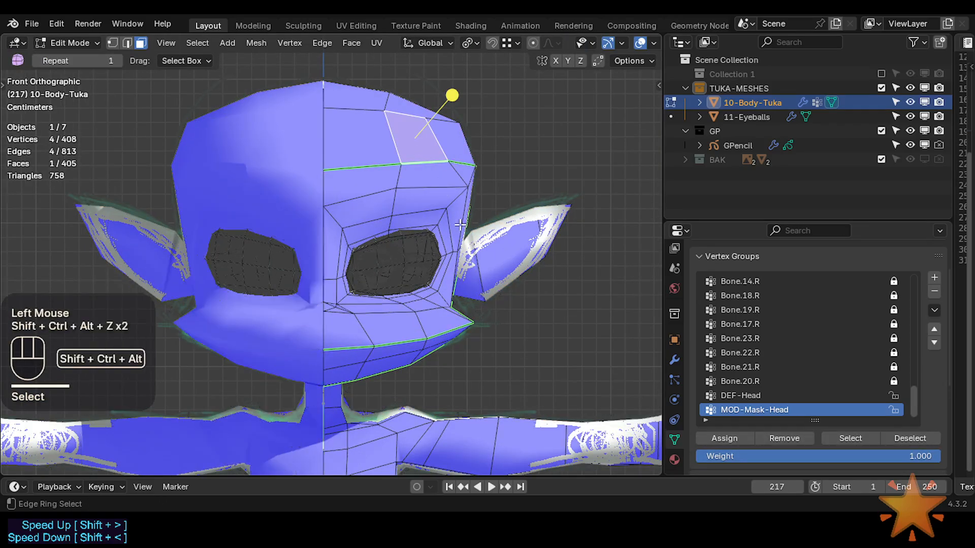
# Turn the wireframe overlay on and return the body to Object Mode to view it in perspective
pyautogui.scroll(-1, 586, 40)
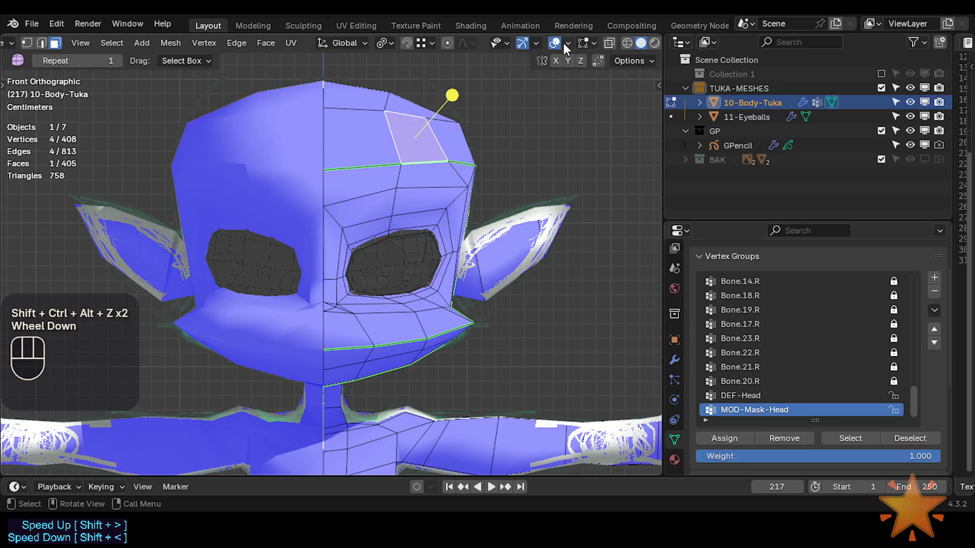
pyautogui.click(565, 43)
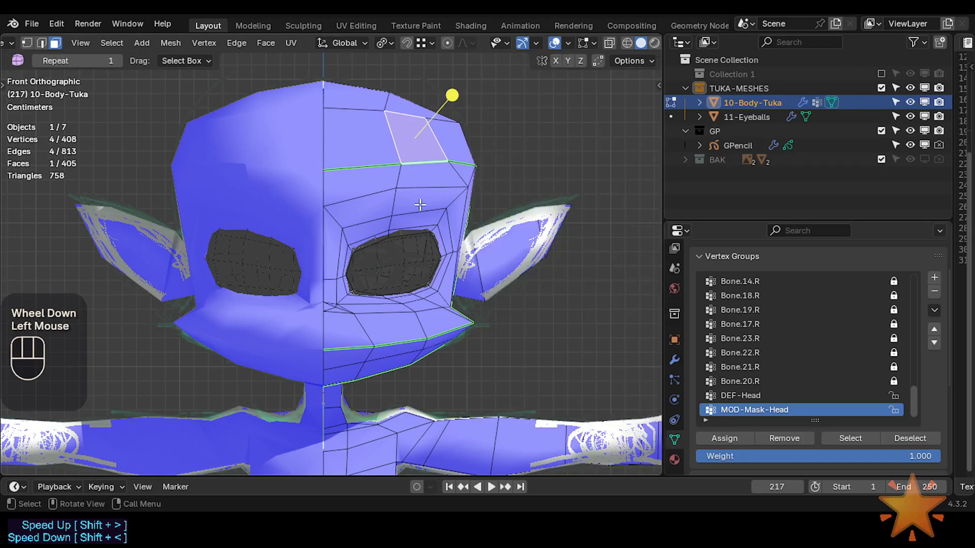
pyautogui.hotkey('shift', 'ctrl', 'alt', 'z')
pyautogui.press('Tab')
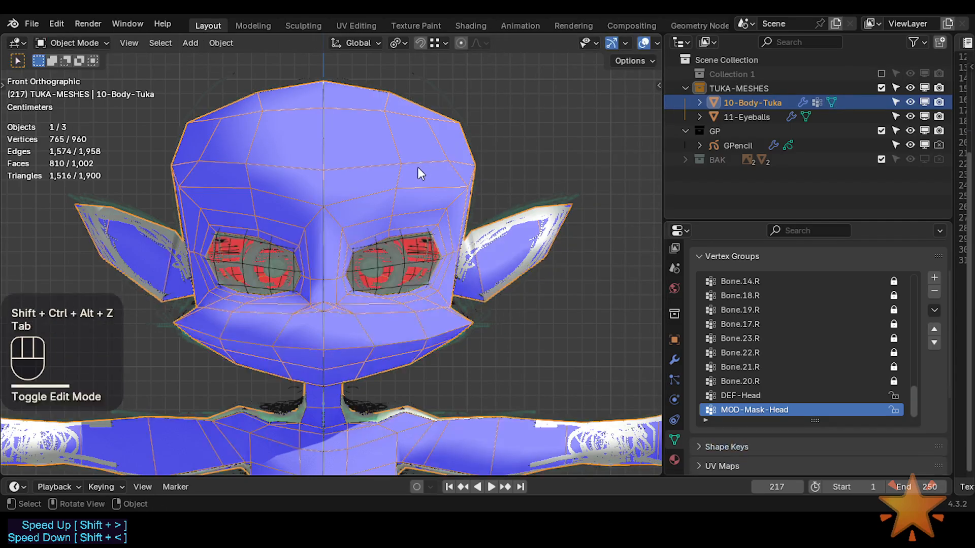
pyautogui.click(422, 157)
pyautogui.moveTo(422, 157); pyautogui.dragTo(415, 217, button='middle')
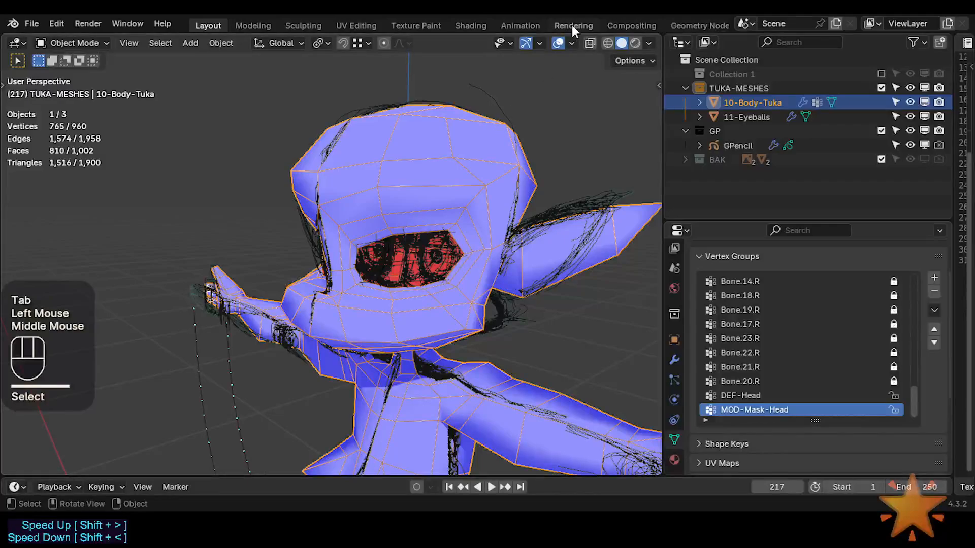
# Enable X-Ray in the viewport shading with an opacity of 0.414 and compare the view with it off and on
pyautogui.click(648, 43)
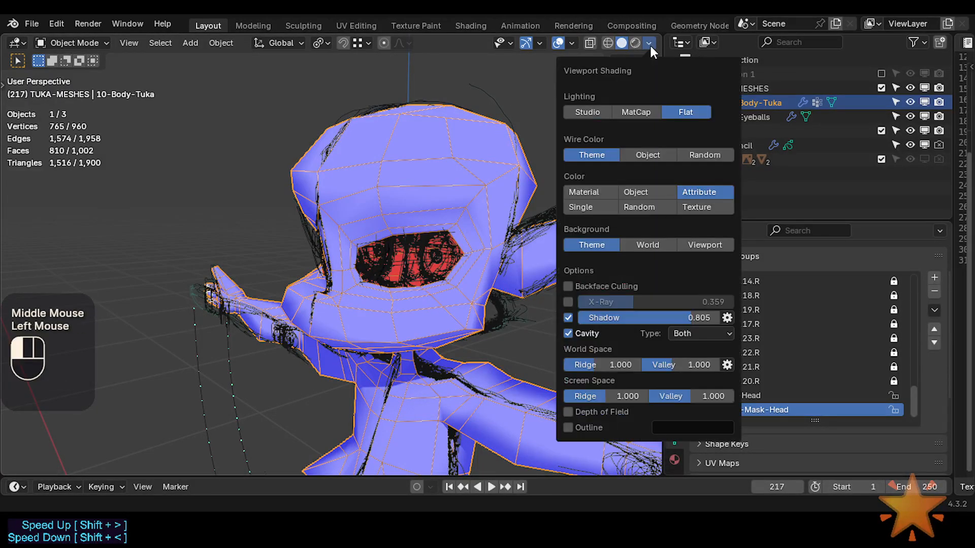
pyautogui.click(568, 302)
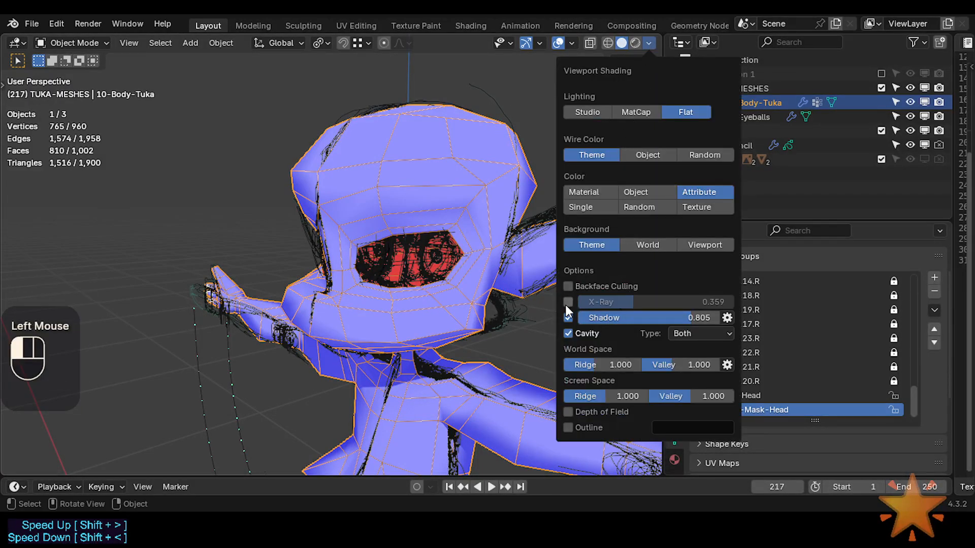
pyautogui.moveTo(620, 305)
pyautogui.mouseDown()
pyautogui.moveTo(692, 305)
pyautogui.moveTo(625, 305)
pyautogui.moveTo(642, 301)
pyautogui.mouseUp()
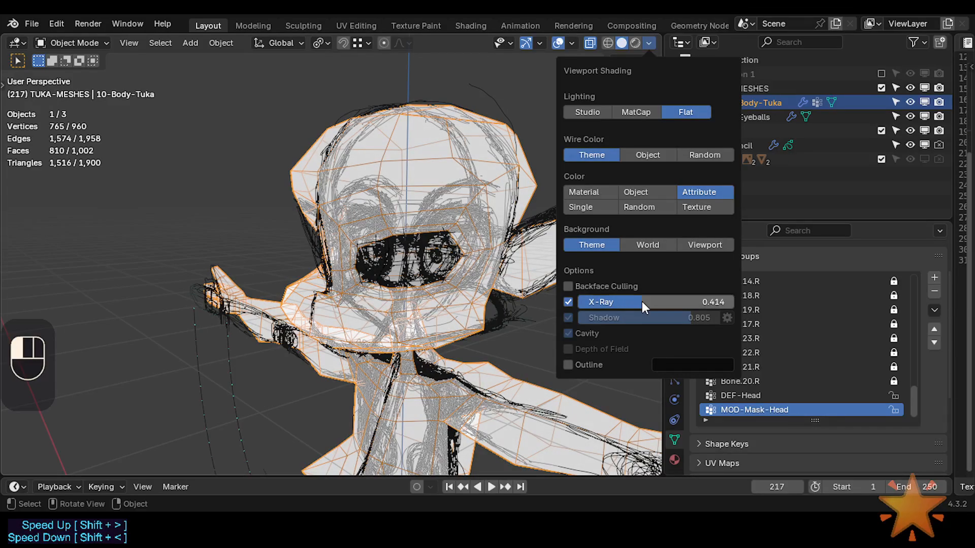
pyautogui.hotkey('alt', 'z')
pyautogui.hotkey('alt', 'z')
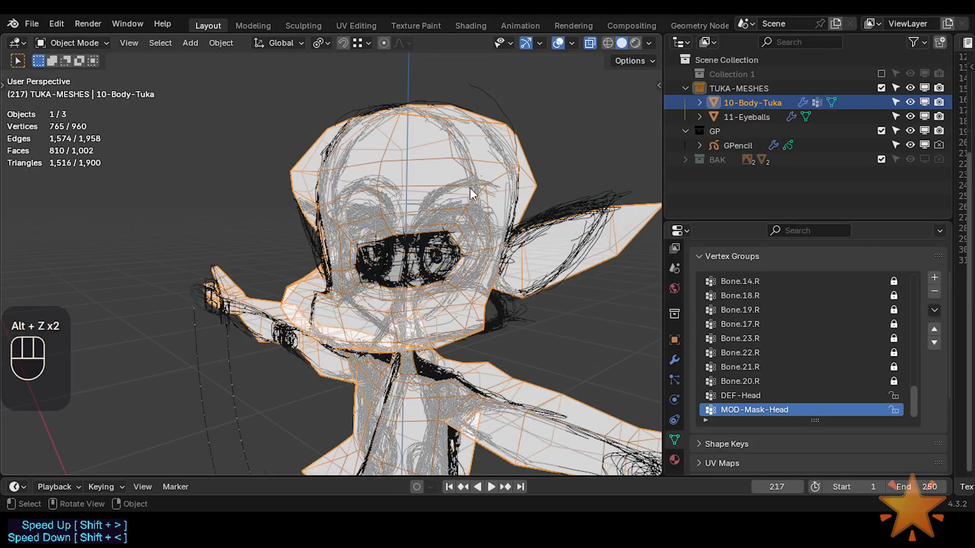
pyautogui.hotkey('alt', 'z')
pyautogui.hotkey('alt', 'z')
# Check the wireframe opacity in the viewport overlay settings and compare the head in perspective with the wireframe overlay off and on
pyautogui.click(571, 42)
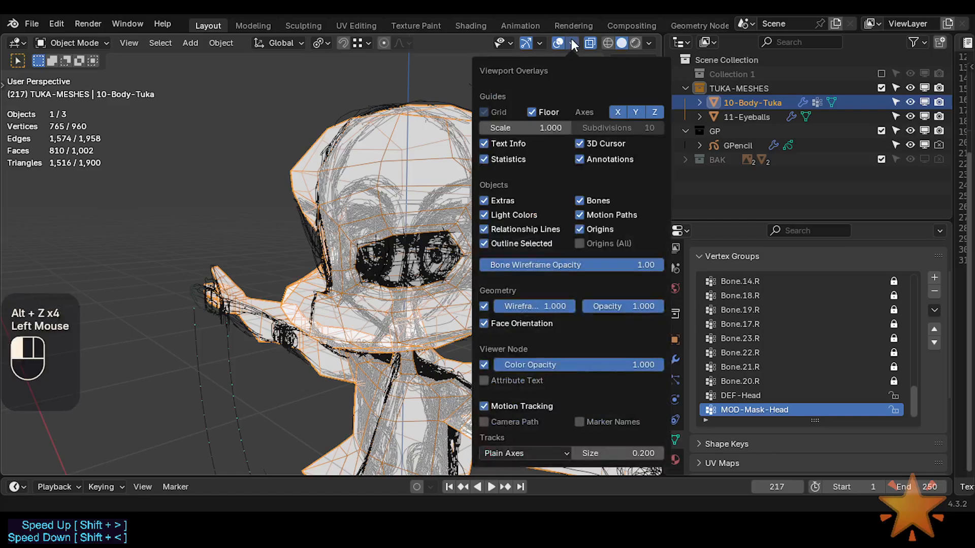
pyautogui.moveTo(630, 311)
pyautogui.mouseDown()
pyautogui.moveTo(579, 307)
pyautogui.moveTo(635, 307)
pyautogui.mouseUp()
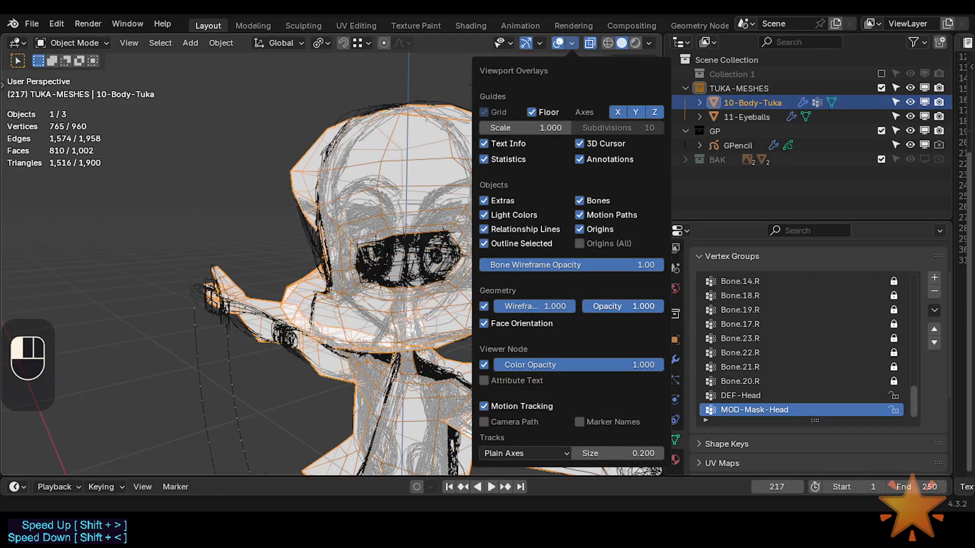
pyautogui.scroll(-1, 275, 223)
pyautogui.moveTo(274, 224); pyautogui.dragTo(349, 233, button='middle')
pyautogui.scroll(2, 355, 238)
pyautogui.hotkey('ctrl', 'alt', 'shift', 'z')
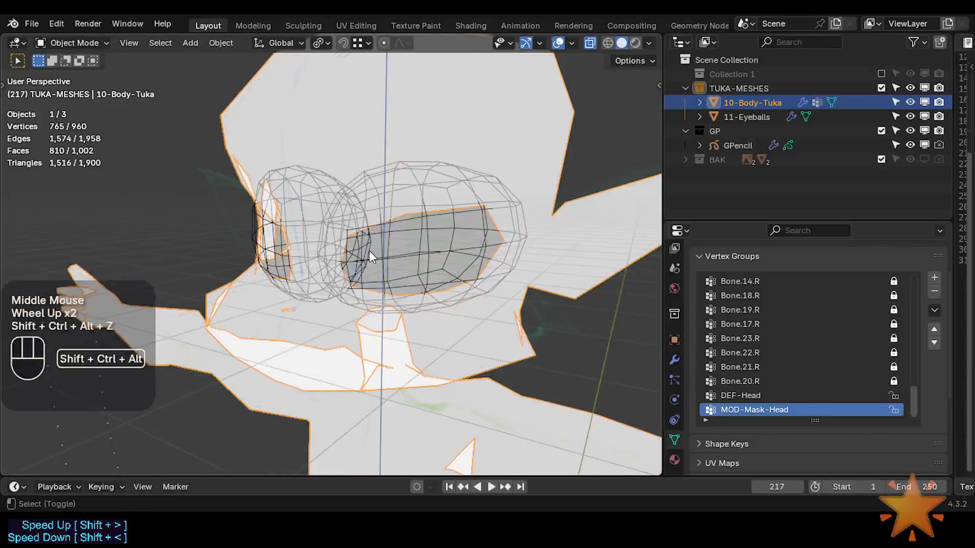
pyautogui.hotkey('ctrl', 'alt', 'shift', 'z')
# Switch to the front orthographic view and compare the body mesh with X-Ray off and on
pyautogui.press('KP_1')
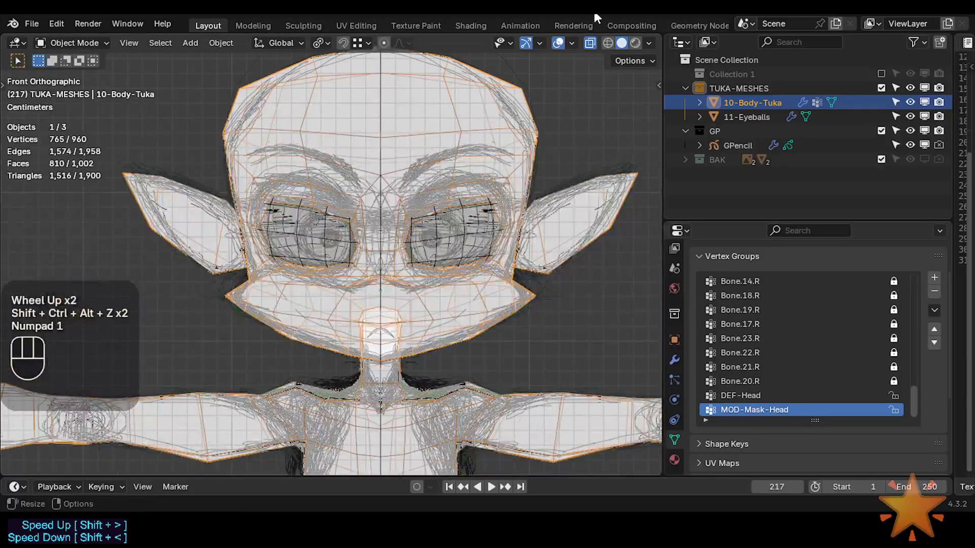
pyautogui.hotkey('alt', 'z')
pyautogui.hotkey('alt', 'z')
pyautogui.scroll(1, 507, 214)
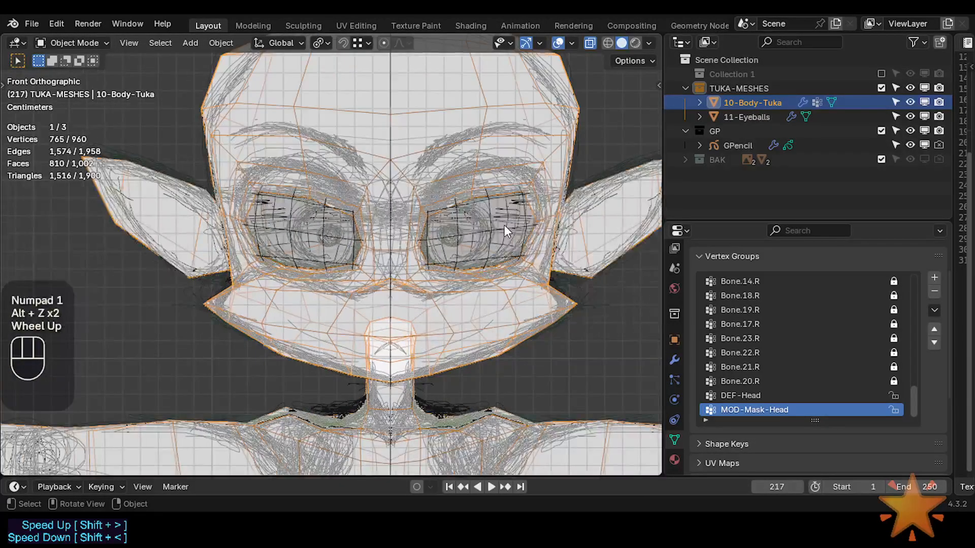
pyautogui.scroll(-2, 504, 224)
# Select the GPencil sketch and compare the front view with the wireframe overlay off and on
pyautogui.click(547, 179)
pyautogui.hotkey('ctrl', 'alt', 'shift', 'z')
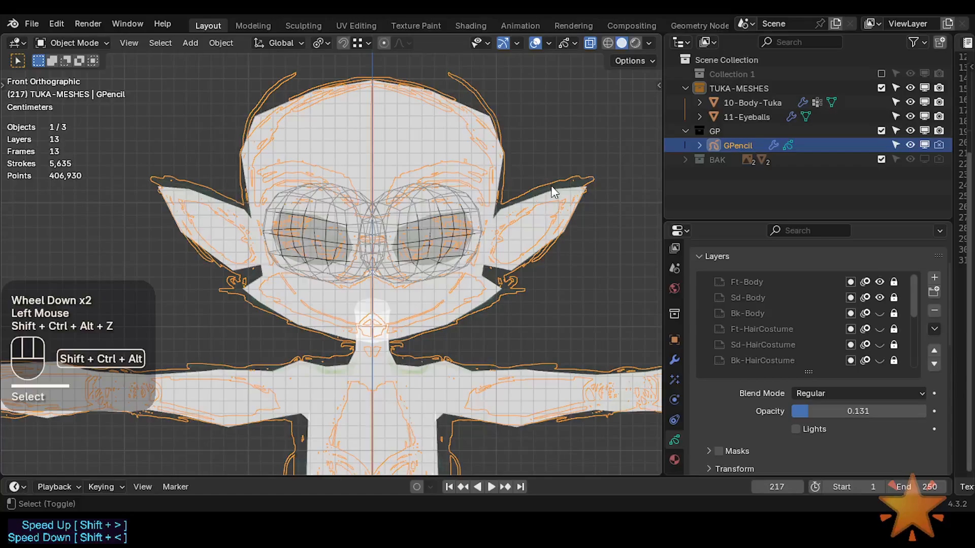
pyautogui.hotkey('ctrl', 'alt', 'shift', 'z')
pyautogui.click(544, 186)
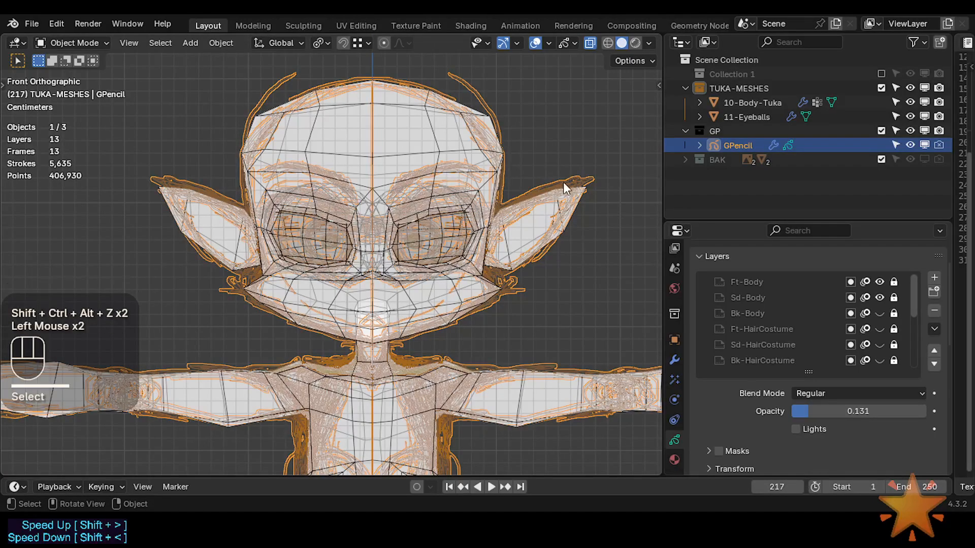
pyautogui.hotkey('ctrl', 'alt', 'shift', 'z')
pyautogui.hotkey('ctrl', 'alt', 'shift', 'z')
pyautogui.scroll(1, 560, 183)
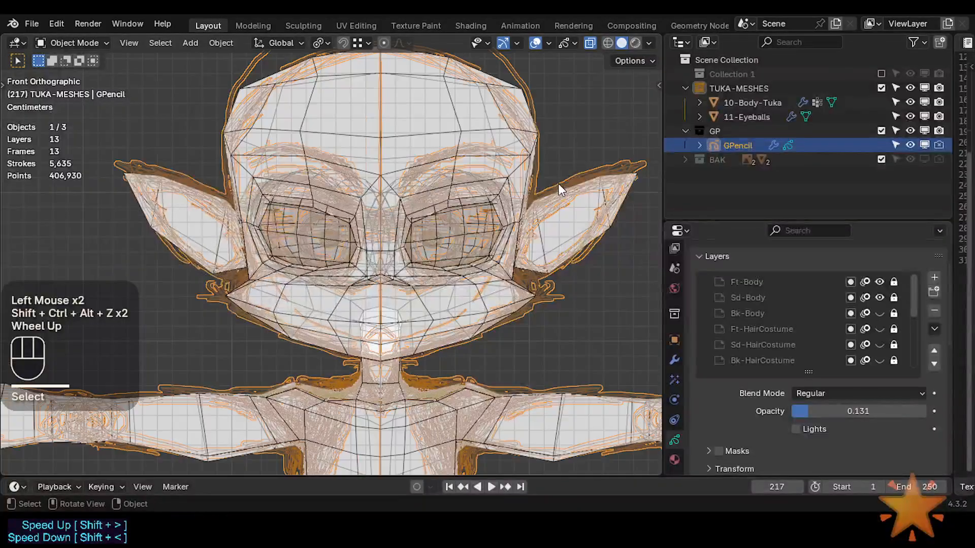
pyautogui.keyDown('shift'); pyautogui.moveTo(558, 184); pyautogui.dragTo(406, 254, button='middle'); pyautogui.keyUp('shift')
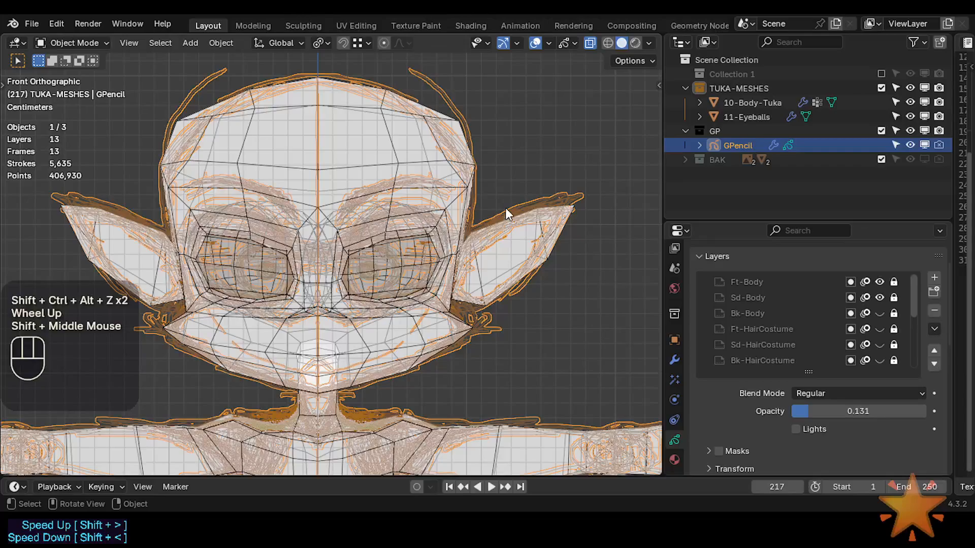
# Preview the head in Rendered shading with the wireframe overlay off and on, and return to Solid shading
pyautogui.click(509, 209)
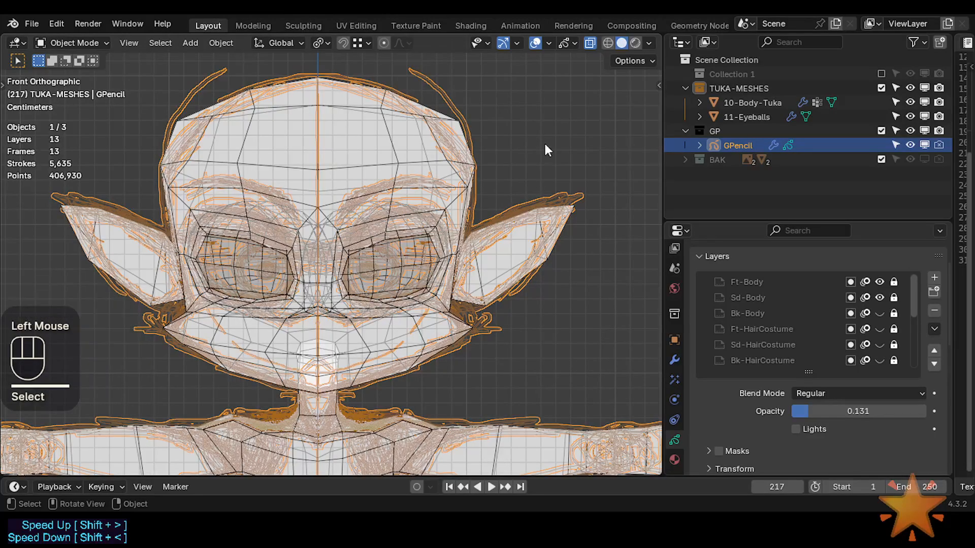
pyautogui.click(635, 43)
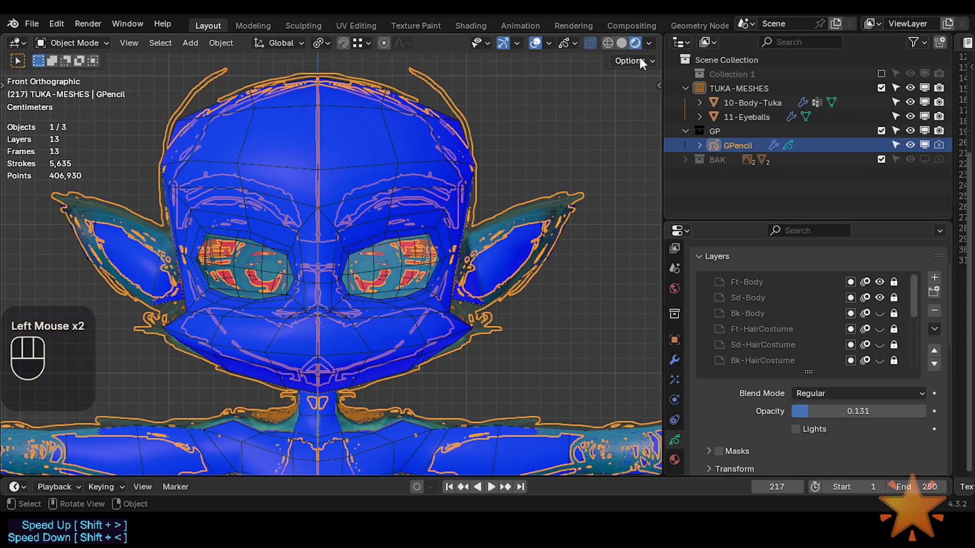
pyautogui.hotkey('shift', 'ctrl', 'alt', 'z')
pyautogui.hotkey('shift', 'ctrl', 'alt', 'z')
pyautogui.click(621, 43)
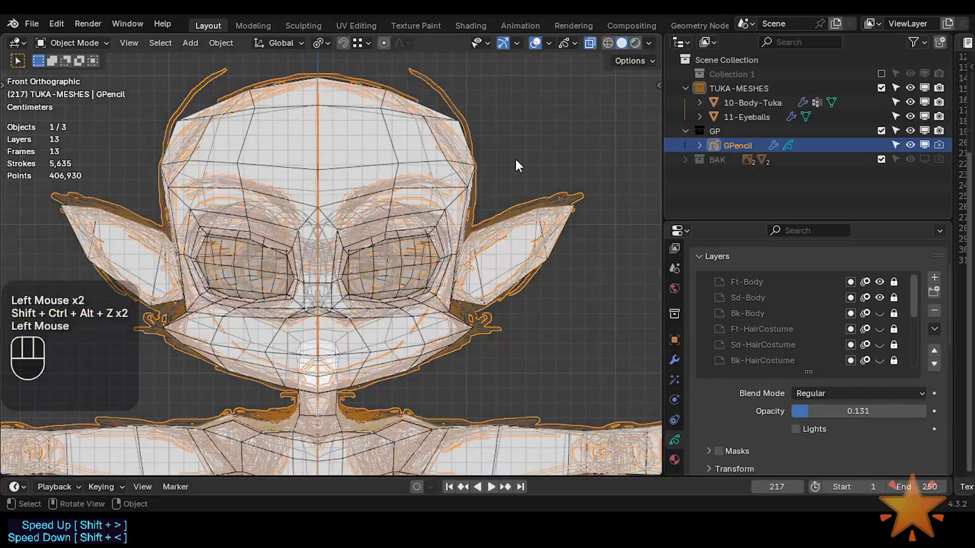
# Compare the wireframe overlay off and on in Solid shading, and show the head in the right orthographic view
pyautogui.hotkey('shift', 'ctrl', 'alt', 'z')
pyautogui.hotkey('shift', 'ctrl', 'alt', 'z')
pyautogui.press('KP_3')
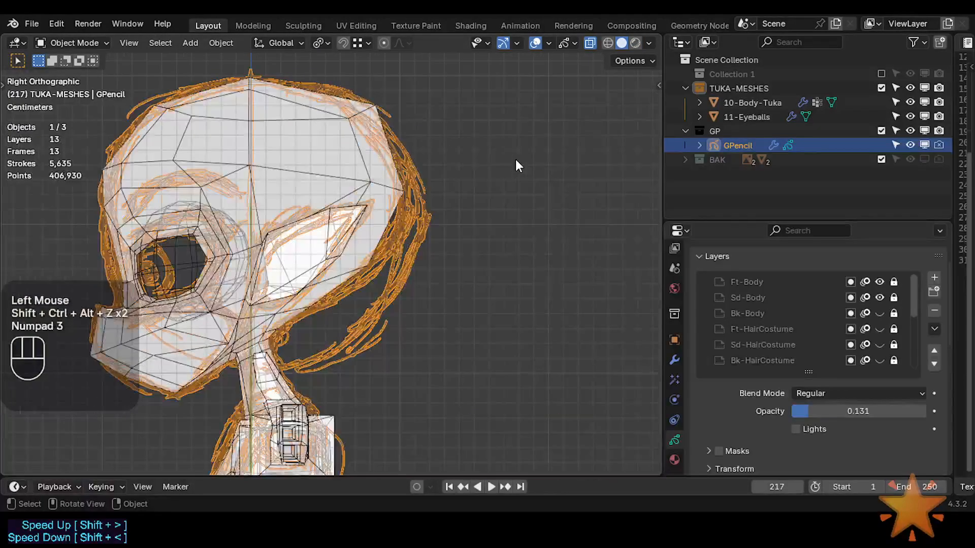
pyautogui.keyDown('shift'); pyautogui.moveTo(516, 160); pyautogui.dragTo(581, 184, button='middle'); pyautogui.keyUp('shift')
pyautogui.keyDown('shift'); pyautogui.scroll(2, 497, 202); pyautogui.keyUp('shift')
# Select the Tuka body mesh and inspect the head in side view with the wireframe overlay off
pyautogui.click(497, 202)
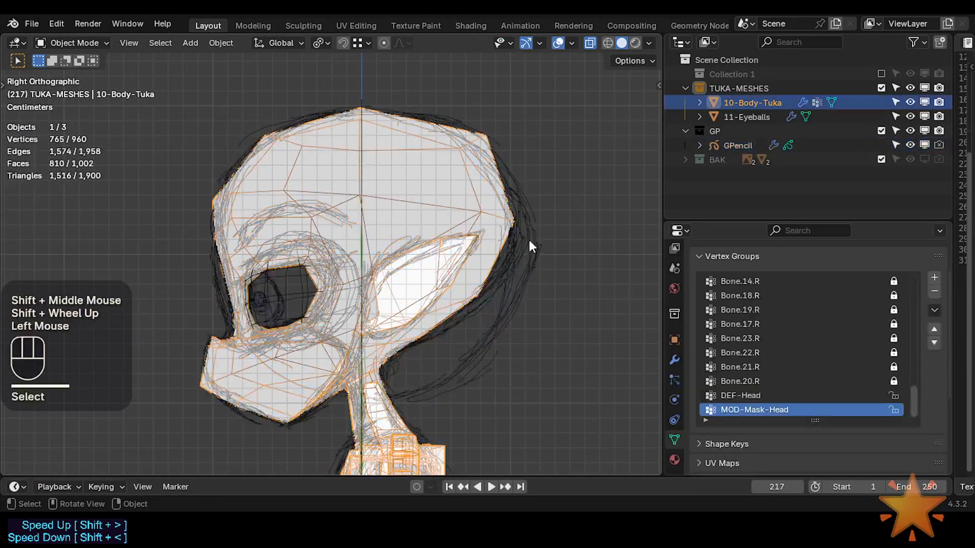
pyautogui.click(528, 238)
pyautogui.click(494, 218)
pyautogui.hotkey('shift', 'ctrl', 'alt', 'z')
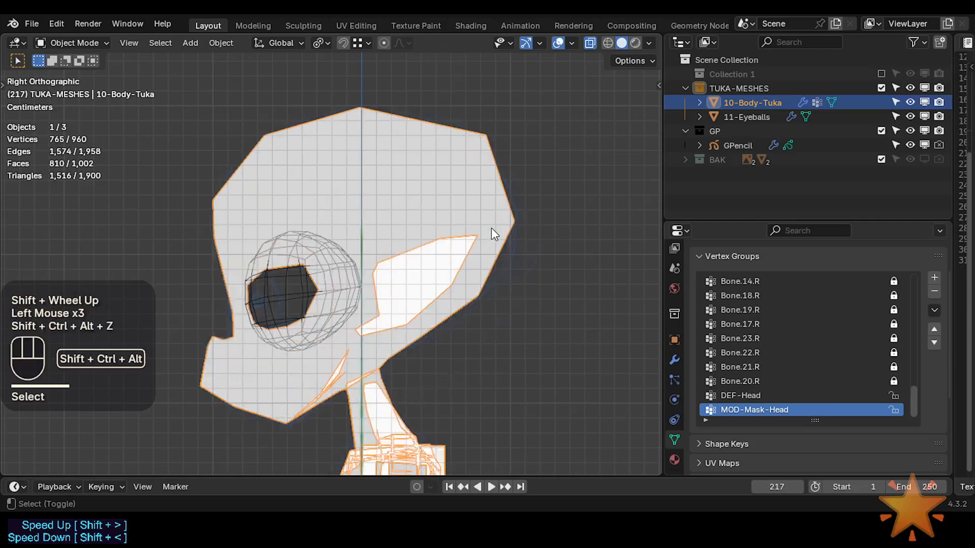
pyautogui.click(492, 232)
pyautogui.scroll(-1, 489, 266)
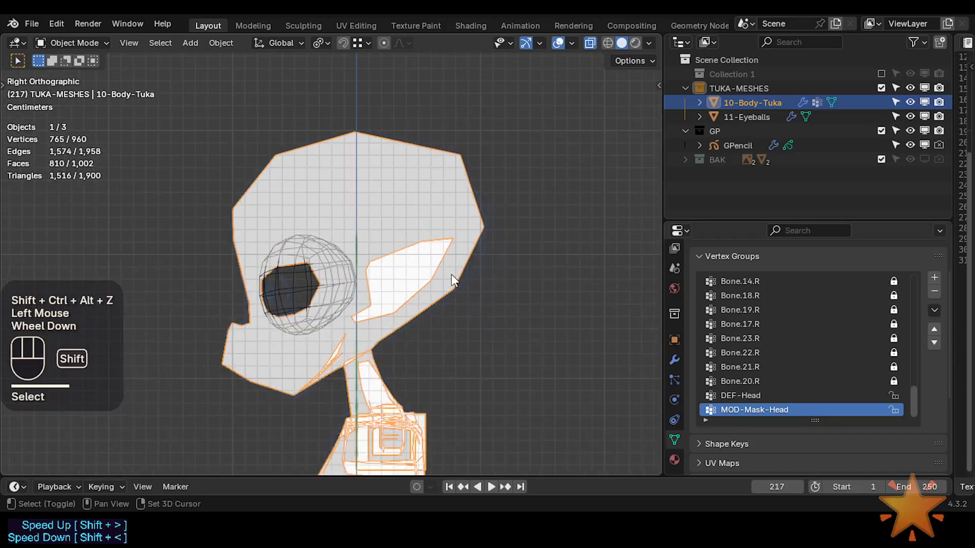
pyautogui.keyDown('shift'); pyautogui.moveTo(451, 276); pyautogui.dragTo(470, 254, button='middle'); pyautogui.keyUp('shift')
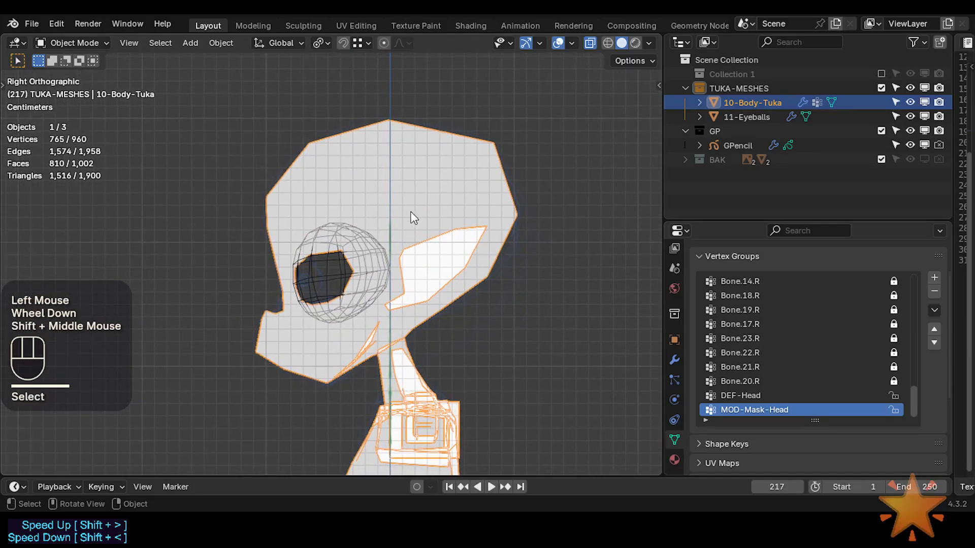
pyautogui.scroll(1, 477, 238)
# Alternate between the GPencil and body selections, select both with the body active, and turn the wireframe overlay on
pyautogui.click(552, 274)
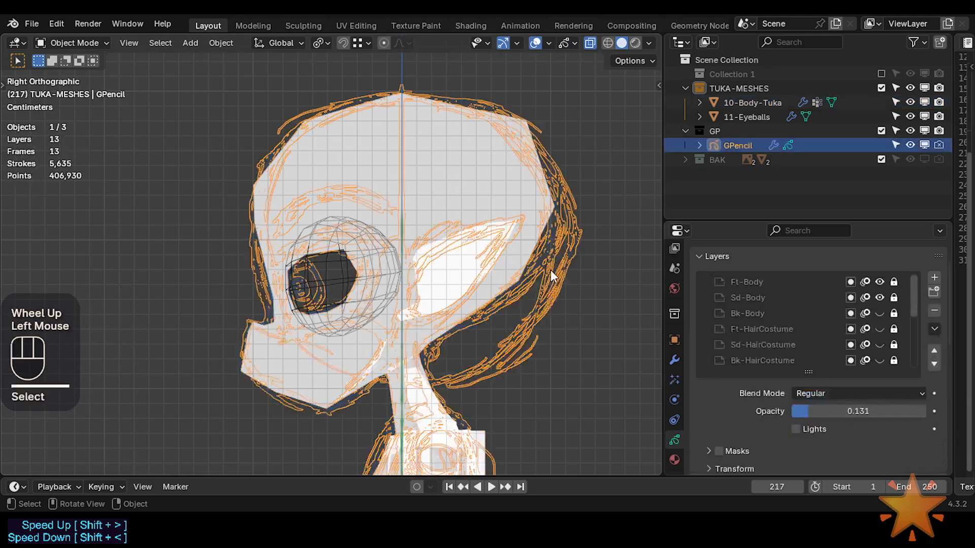
pyautogui.click(551, 272)
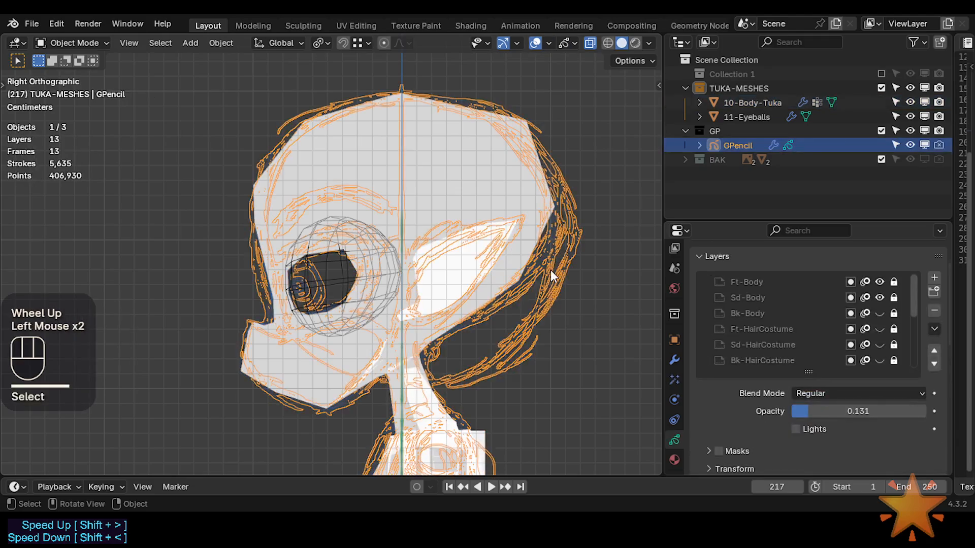
pyautogui.click(426, 150)
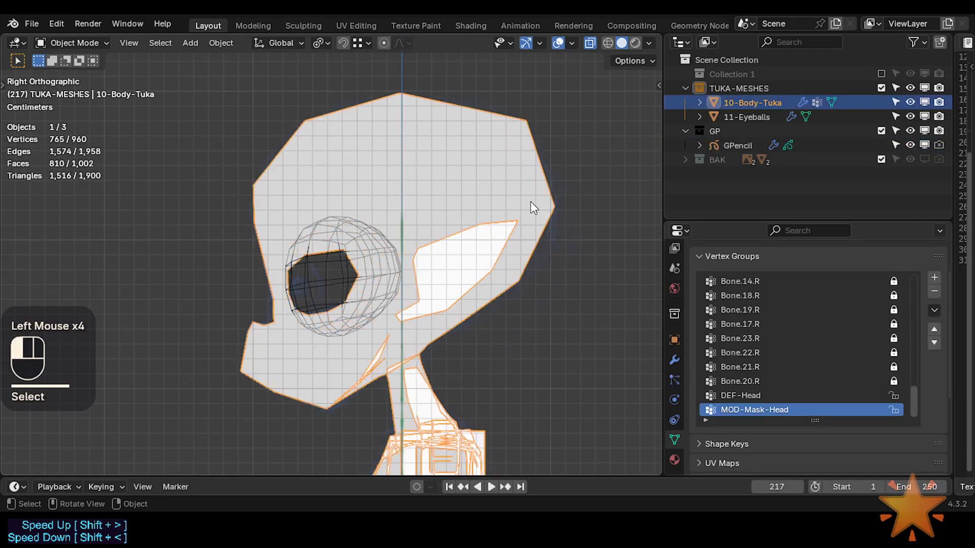
pyautogui.click(543, 242)
pyautogui.keyDown('shift'); pyautogui.click(497, 200); pyautogui.keyUp('shift')
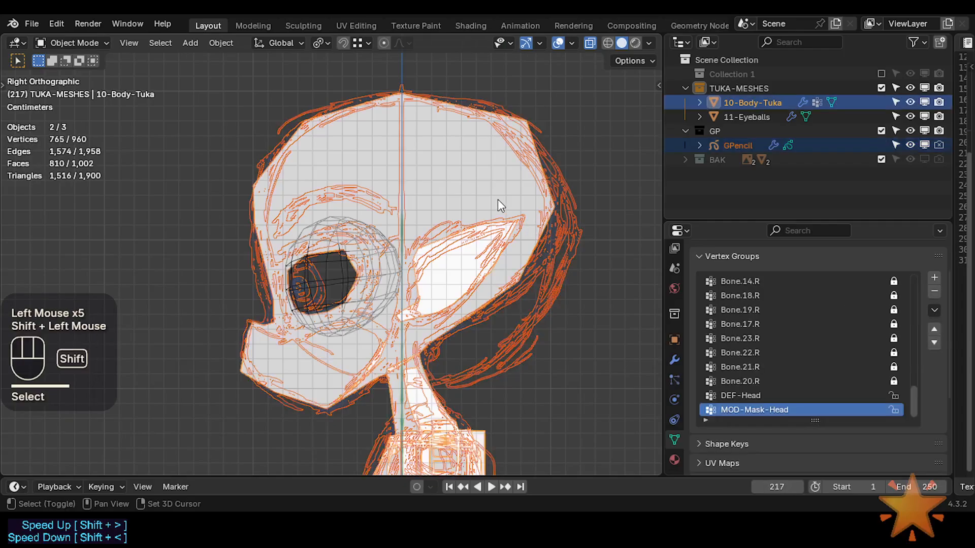
pyautogui.hotkey('shift', 'ctrl', 'alt', 'z')
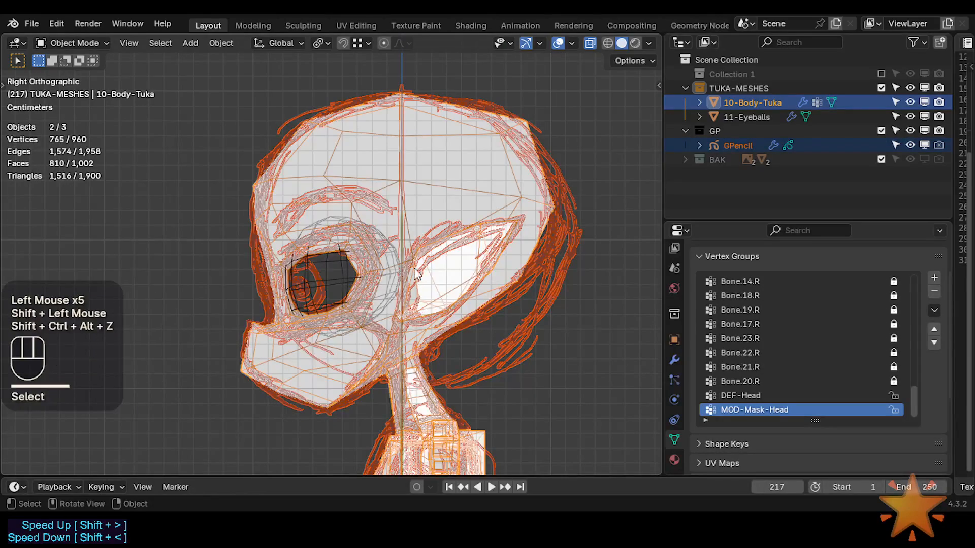
# Return to the front orthographic view and alternate between selecting the body mesh and the sketch, ending with GPencil selected
pyautogui.press('KP_1')
pyautogui.keyDown('shift'); pyautogui.moveTo(406, 252); pyautogui.dragTo(485, 281, button='middle'); pyautogui.keyUp('shift')
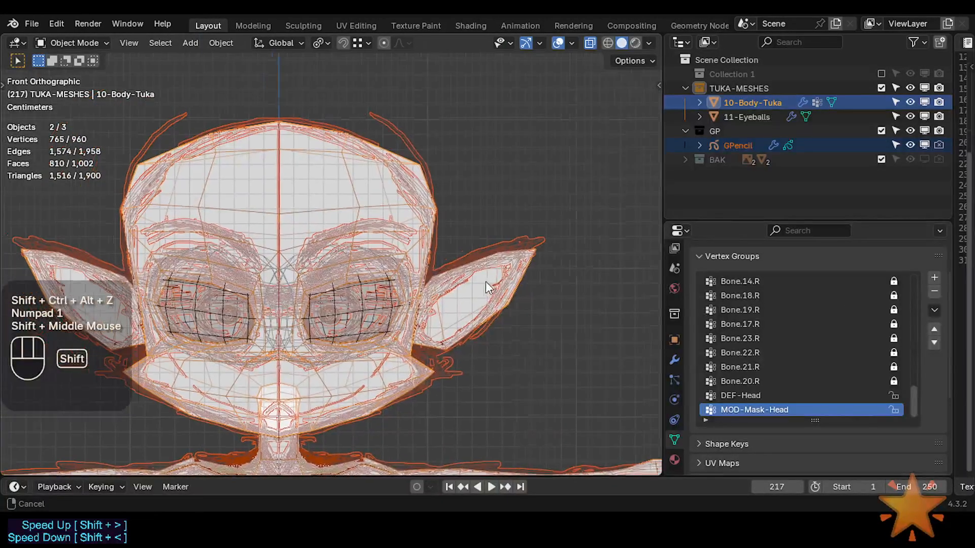
pyautogui.click(431, 376)
pyautogui.click(443, 354)
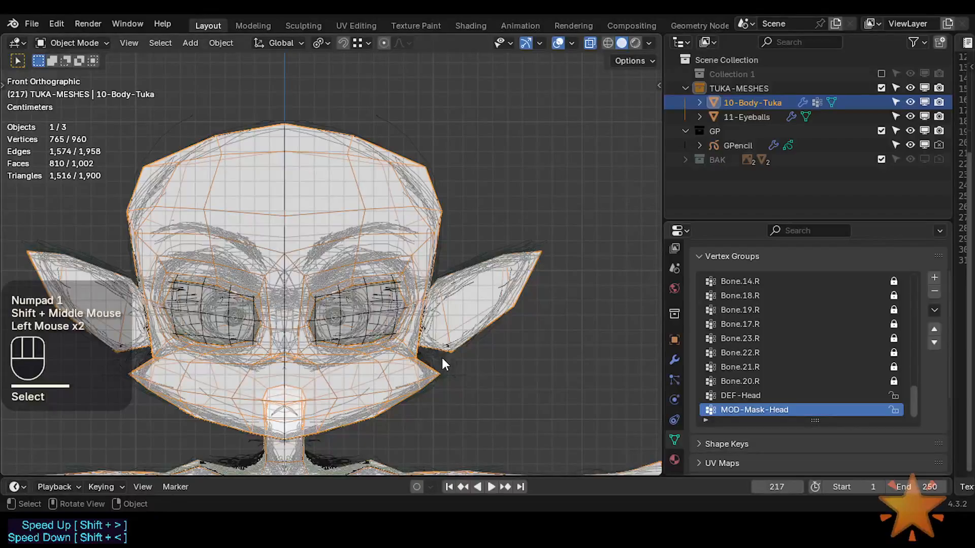
pyautogui.click(446, 359)
pyautogui.scroll(-1, 437, 355)
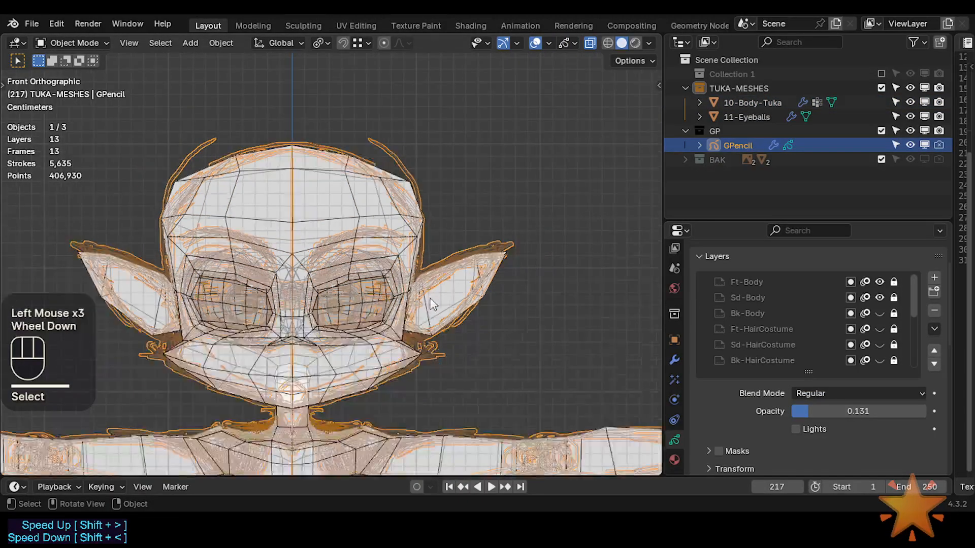
pyautogui.scroll(1, 431, 361)
pyautogui.click(442, 363)
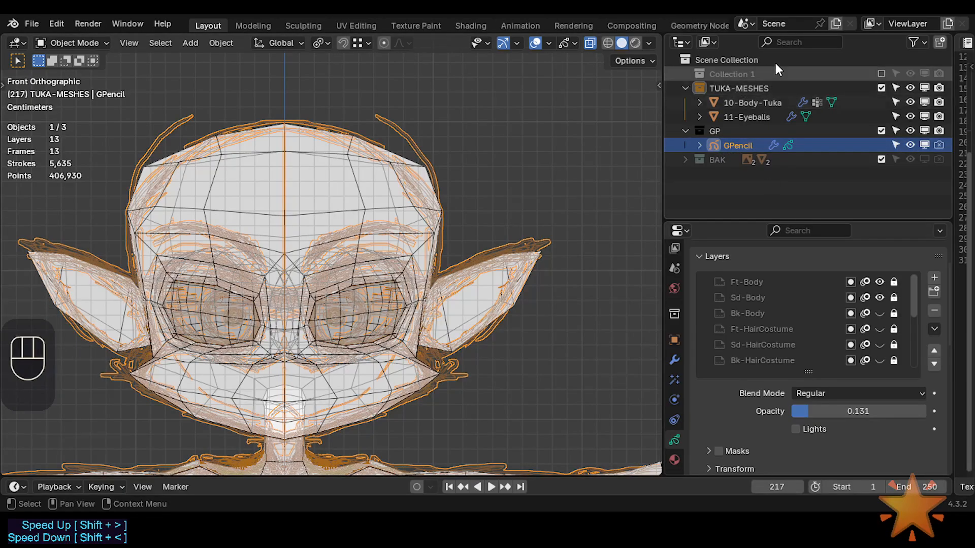
# Expand the BAK collection, select the IMG-Tuka reference image to view its settings, and reselect the GPencil sketch
pyautogui.click(686, 159)
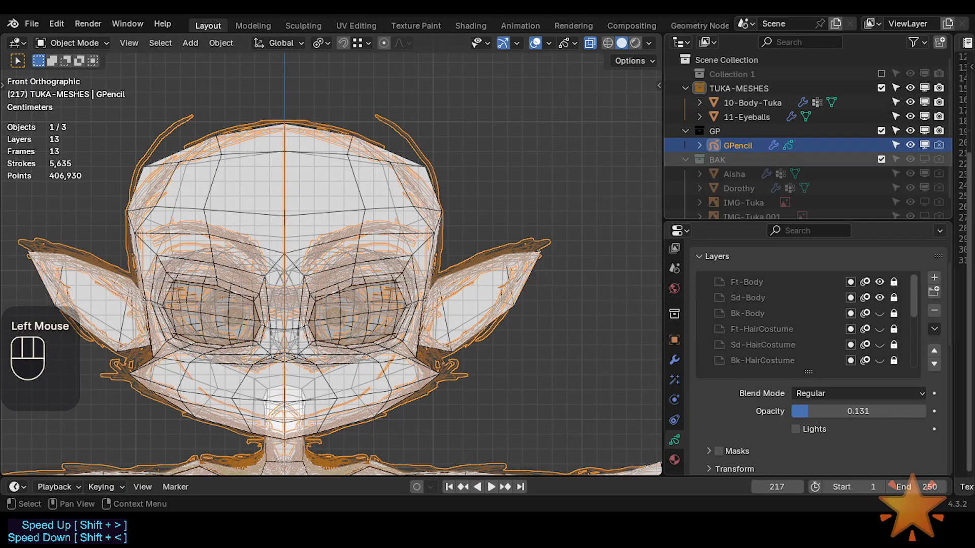
pyautogui.scroll(-1, 711, 167)
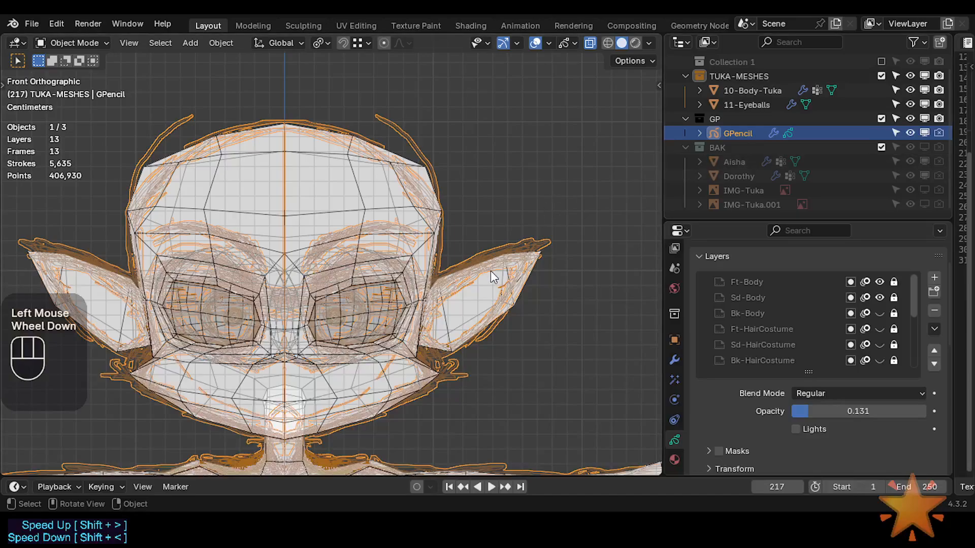
pyautogui.click(504, 242)
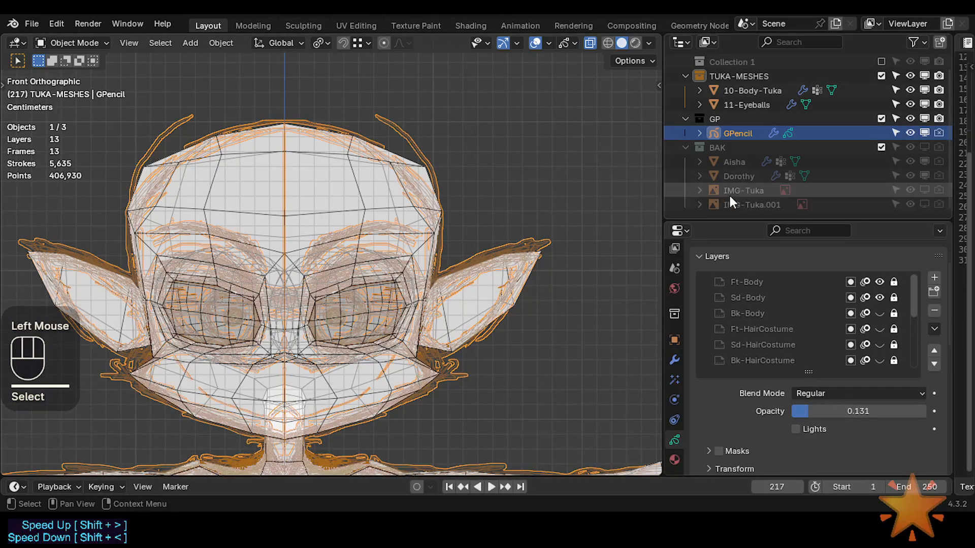
pyautogui.click(767, 190)
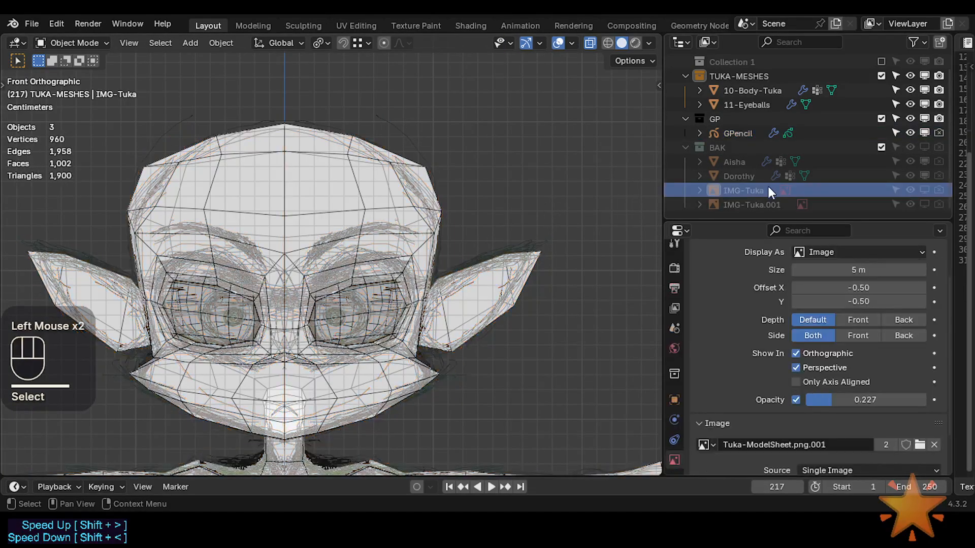
pyautogui.click(500, 246)
# Examine the sketch and mesh in the right orthographic view, and return to the front view of the head
pyautogui.scroll(-2, 500, 246)
pyautogui.press('KP_3')
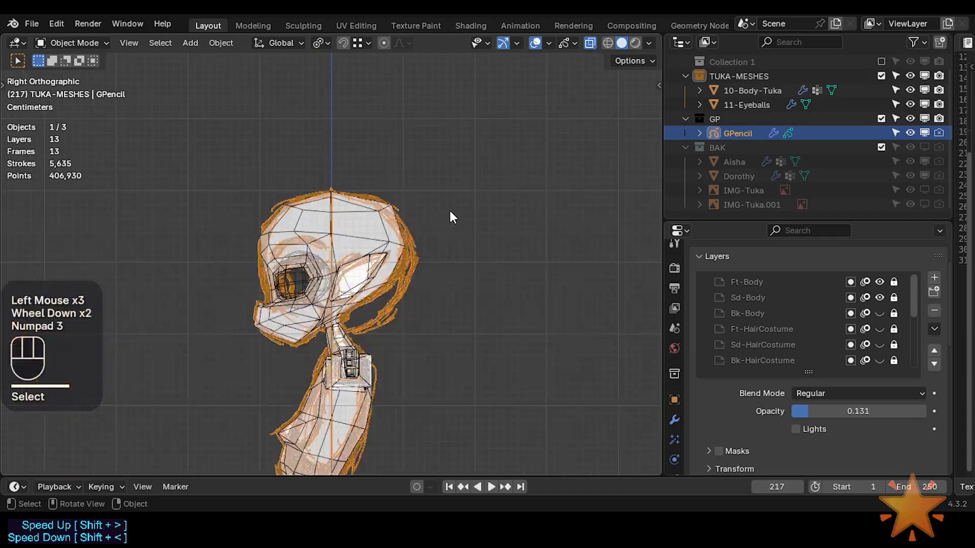
pyautogui.press('KP_1')
pyautogui.scroll(2, 450, 211)
pyautogui.keyDown('shift'); pyautogui.moveTo(450, 211); pyautogui.dragTo(446, 252, button='middle'); pyautogui.keyUp('shift')
pyautogui.scroll(-1, 494, 200)
pyautogui.scroll(2, 451, 244)
pyautogui.scroll(-1, 469, 256)
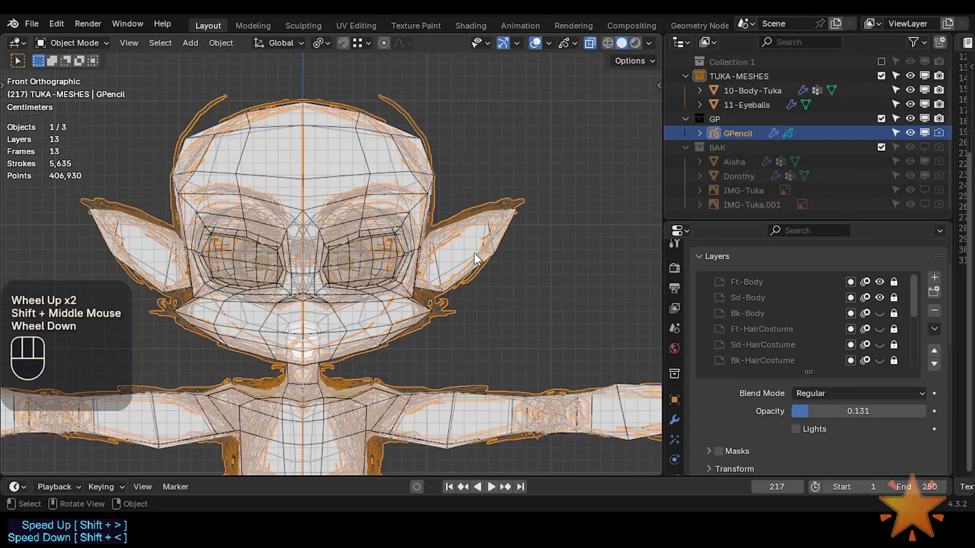
# Compare the head with the wireframe overlay off and on once more, keeping the GPencil sketch selected
pyautogui.hotkey('shift', 'ctrl', 'alt', 'z')
pyautogui.scroll(1, 474, 253)
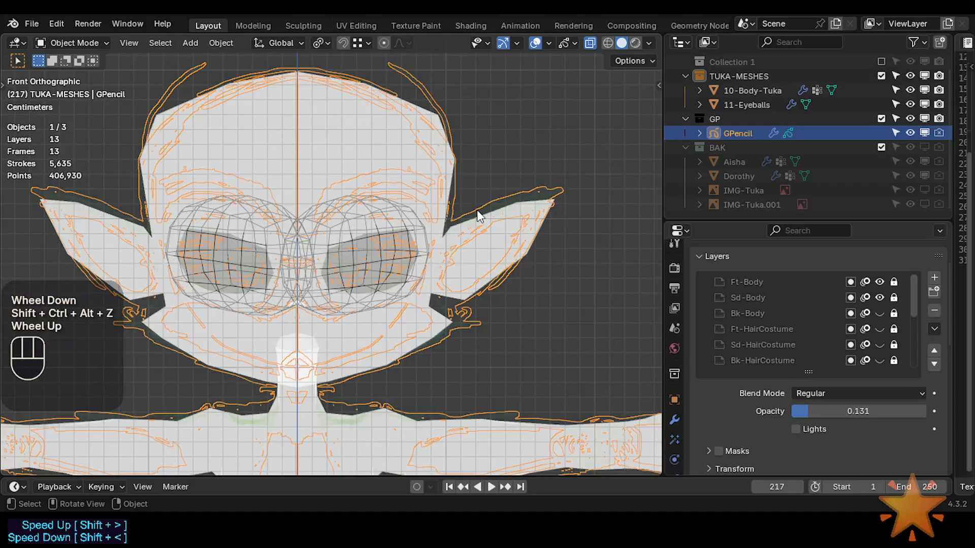
pyautogui.hotkey('shift', 'ctrl', 'alt', 'z')
pyautogui.click(477, 227)
pyautogui.click(439, 190)
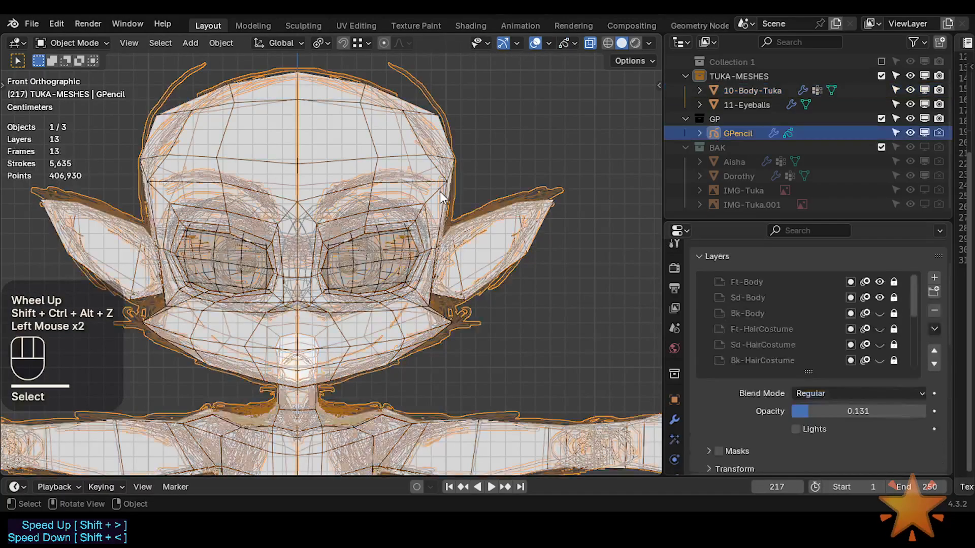
pyautogui.keyDown('shift'); pyautogui.moveTo(440, 191); pyautogui.dragTo(452, 237, button='middle'); pyautogui.keyUp('shift')
pyautogui.scroll(-1, 452, 236)
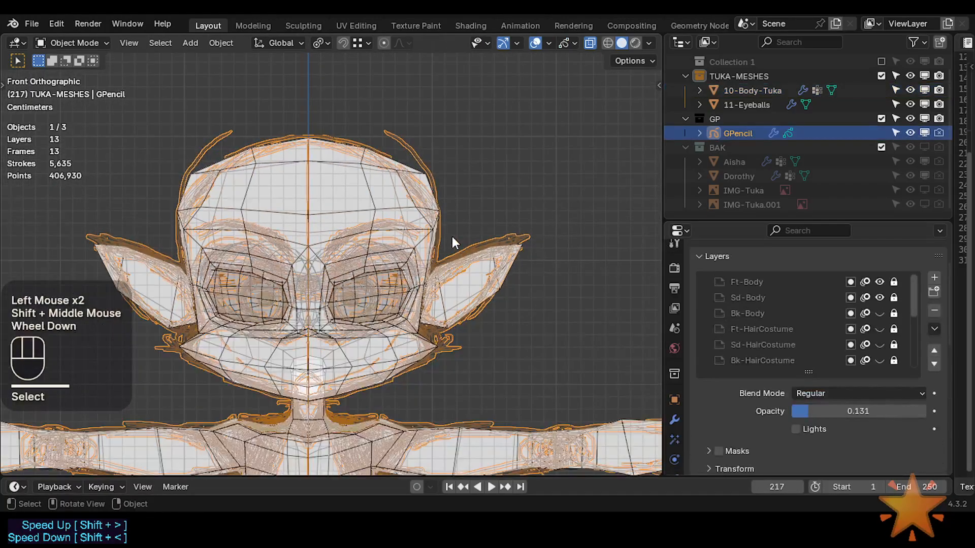
# Select the 10-Body-Tuka mesh, enter Edit Mode with face selection, and compare the head with X-Ray off and on
pyautogui.click(488, 242)
pyautogui.scroll(2, 452, 239)
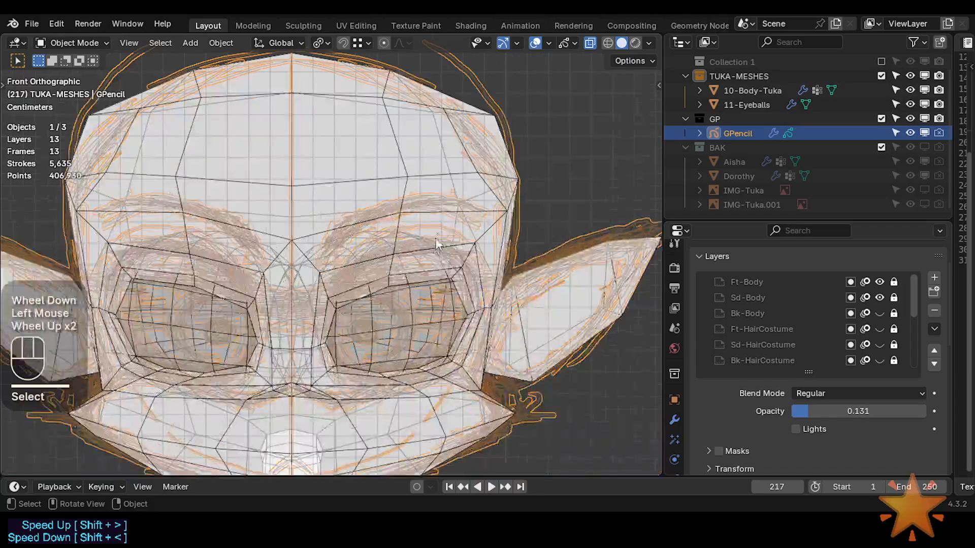
pyautogui.scroll(-2, 419, 278)
pyautogui.click(396, 214)
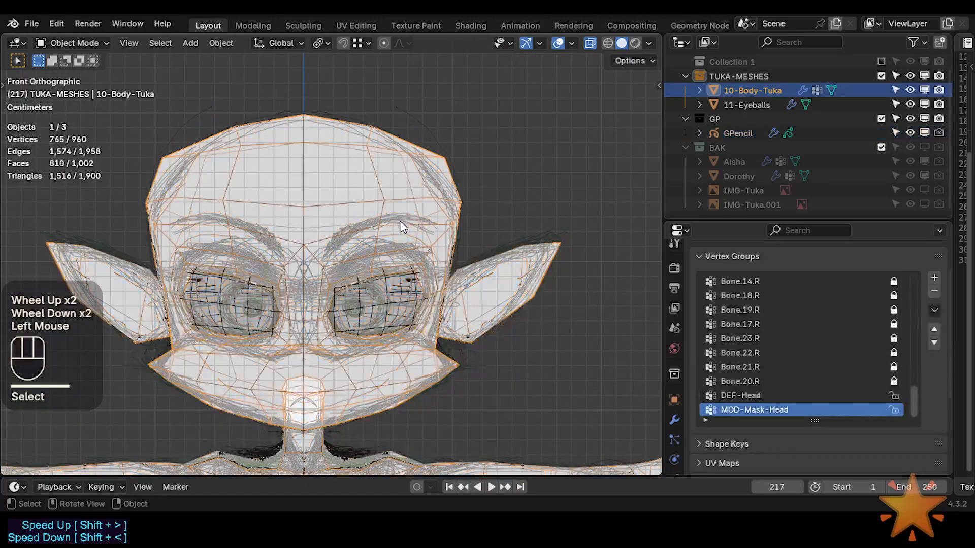
pyautogui.press('Tab')
pyautogui.scroll(1, 438, 250)
pyautogui.press('3')
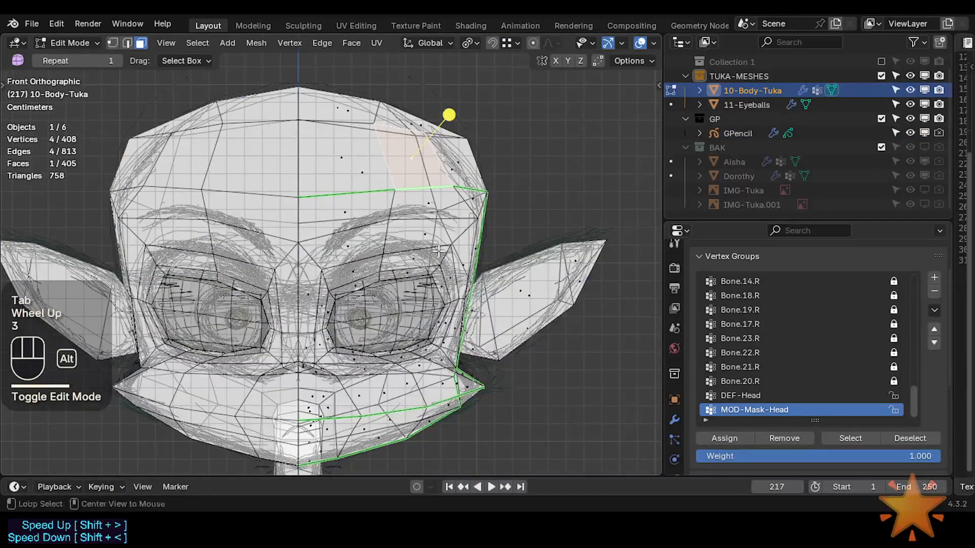
pyautogui.hotkey('alt', 'z')
pyautogui.hotkey('alt', 'z')
# In the right orthographic view, try vertex and face selection around the lower jaw, ending with one face under the chin selected
pyautogui.scroll(-2, 438, 250)
pyautogui.press('KP_3')
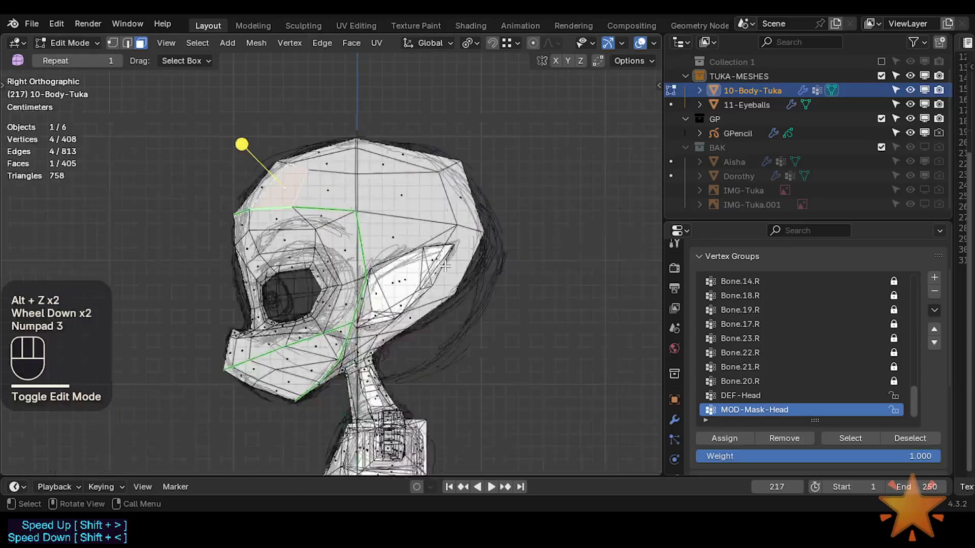
pyautogui.keyDown('shift'); pyautogui.moveTo(445, 266); pyautogui.dragTo(479, 202, button='middle'); pyautogui.keyUp('shift')
pyautogui.scroll(2, 479, 202)
pyautogui.press('1')
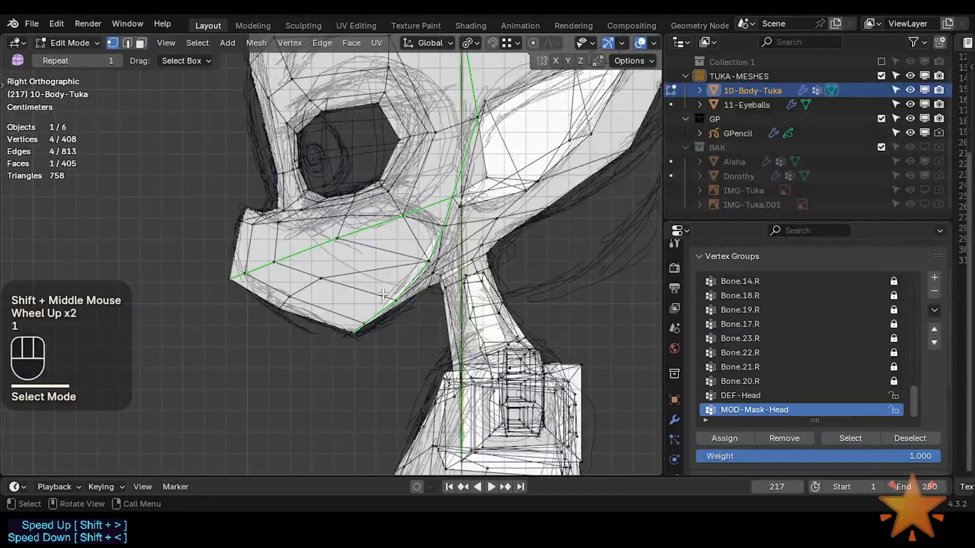
pyautogui.click(362, 321)
pyautogui.click(291, 295)
pyautogui.press('3')
pyautogui.click(323, 308)
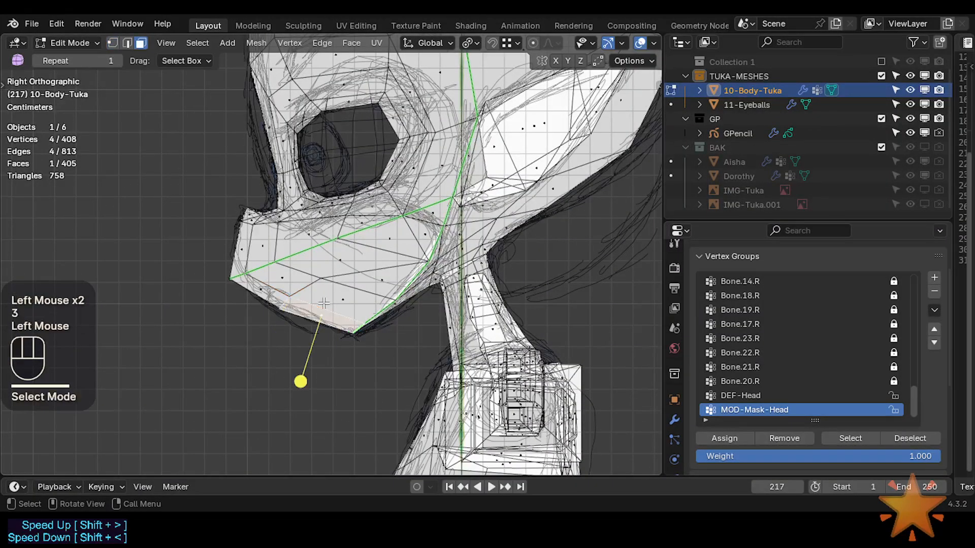
# Try displaying the body mesh as Wire in a perspective view, and return its display to Textured
pyautogui.keyDown('shift'); pyautogui.moveTo(390, 277); pyautogui.dragTo(370, 322, button='middle'); pyautogui.keyUp('shift')
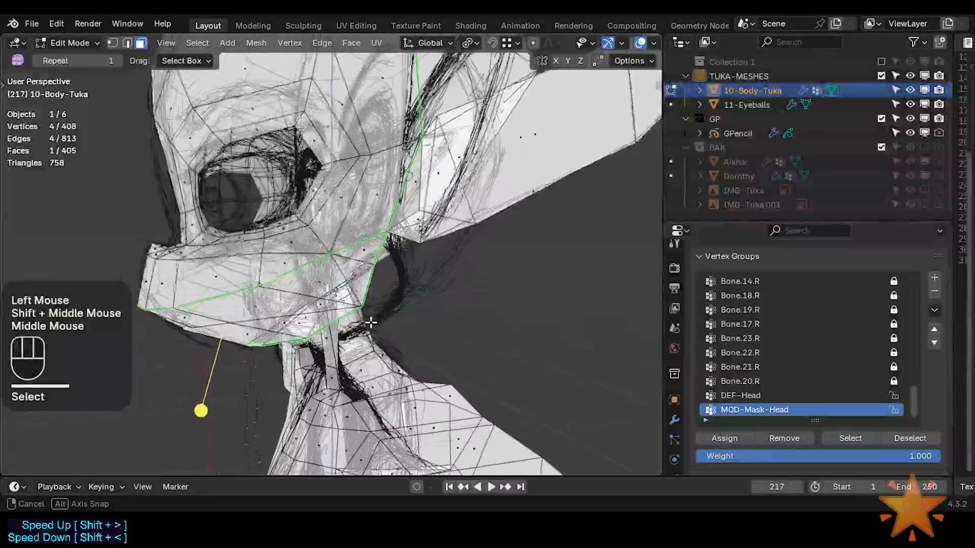
pyautogui.scroll(-2, 370, 322)
pyautogui.hotkey('shift', 'ctrl', 'alt', 'h')
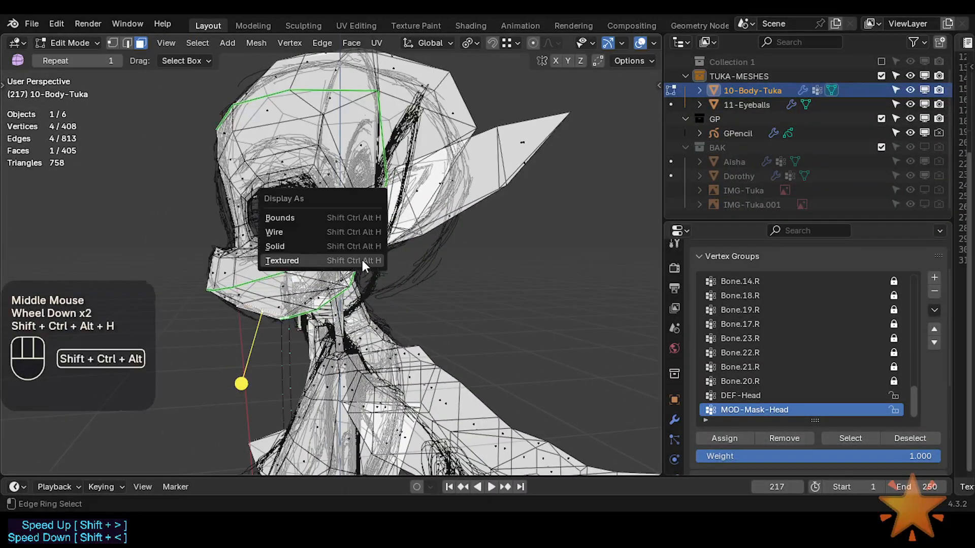
pyautogui.click(313, 233)
pyautogui.moveTo(313, 232); pyautogui.dragTo(383, 255, button='middle')
pyautogui.hotkey('shift', 'ctrl', 'alt', 'h')
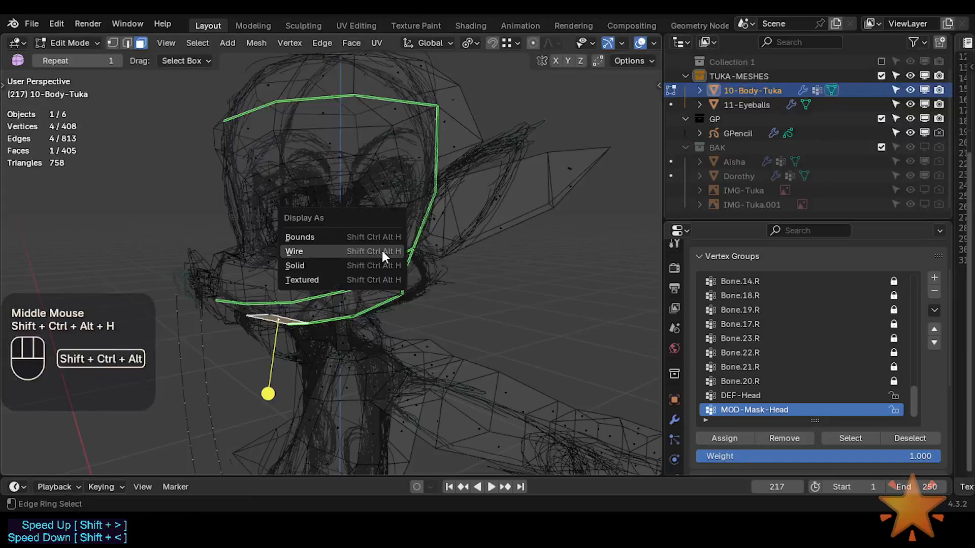
pyautogui.click(328, 279)
pyautogui.keyDown('shift'); pyautogui.moveTo(327, 280); pyautogui.dragTo(350, 280, button='middle'); pyautogui.keyUp('shift')
pyautogui.moveTo(351, 279)
pyautogui.mouseDown(button='middle')
pyautogui.moveTo(395, 279)
pyautogui.moveTo(434, 249)
pyautogui.mouseUp(button='middle')
pyautogui.scroll(-3, 599, 42)
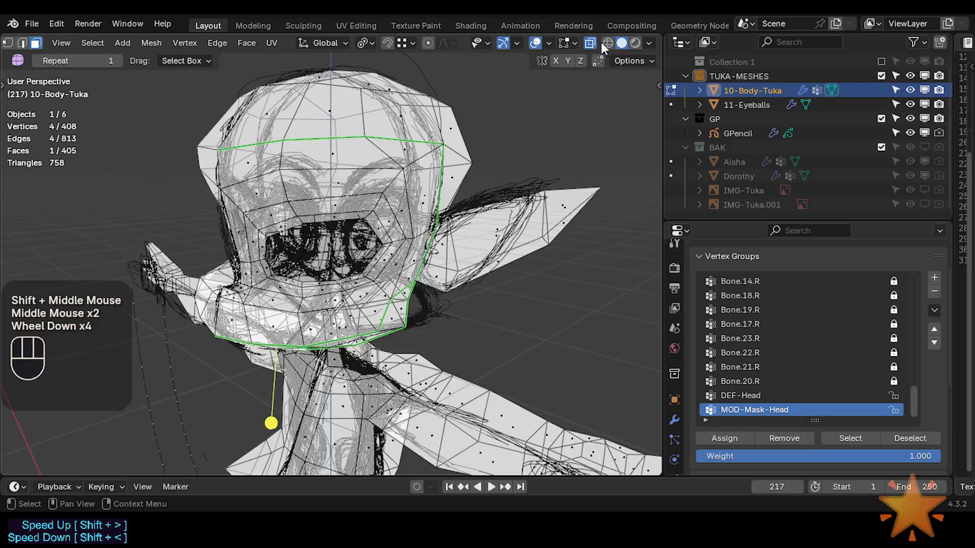
# Compare the body mesh with X-Ray off and on, leave Edit Mode, and examine the face in perspective and front orthographic views
pyautogui.hotkey('alt', 'z')
pyautogui.hotkey('alt', 'z')
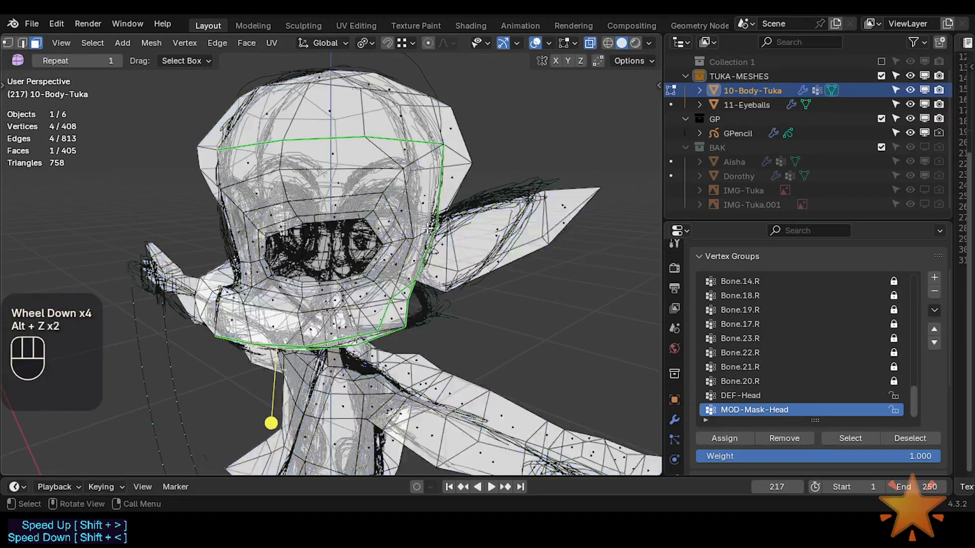
pyautogui.moveTo(305, 243); pyautogui.dragTo(385, 249, button='middle')
pyautogui.press('Tab')
pyautogui.scroll(2, 330, 253)
pyautogui.moveTo(386, 249); pyautogui.dragTo(446, 248, button='middle')
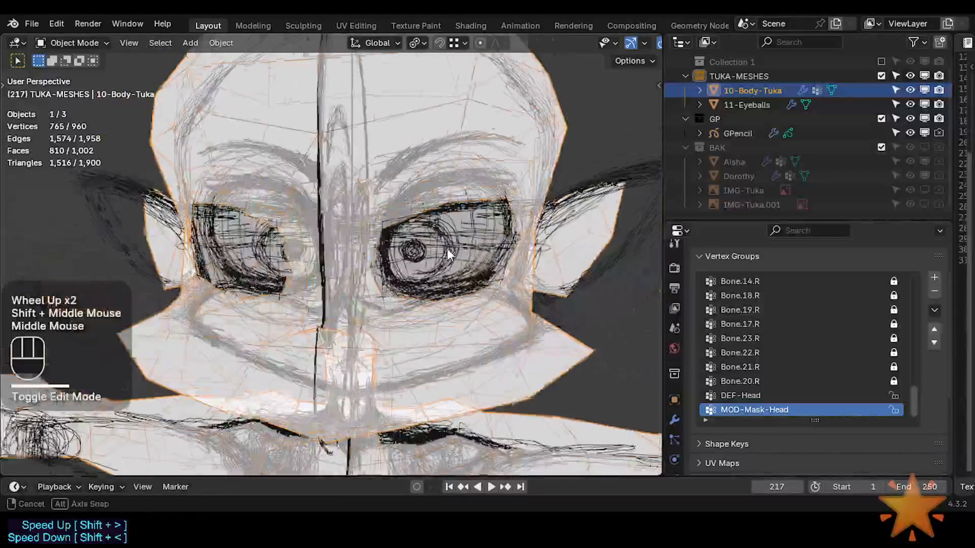
pyautogui.scroll(-1, 413, 239)
pyautogui.press('KP_1')
pyautogui.scroll(2, 413, 240)
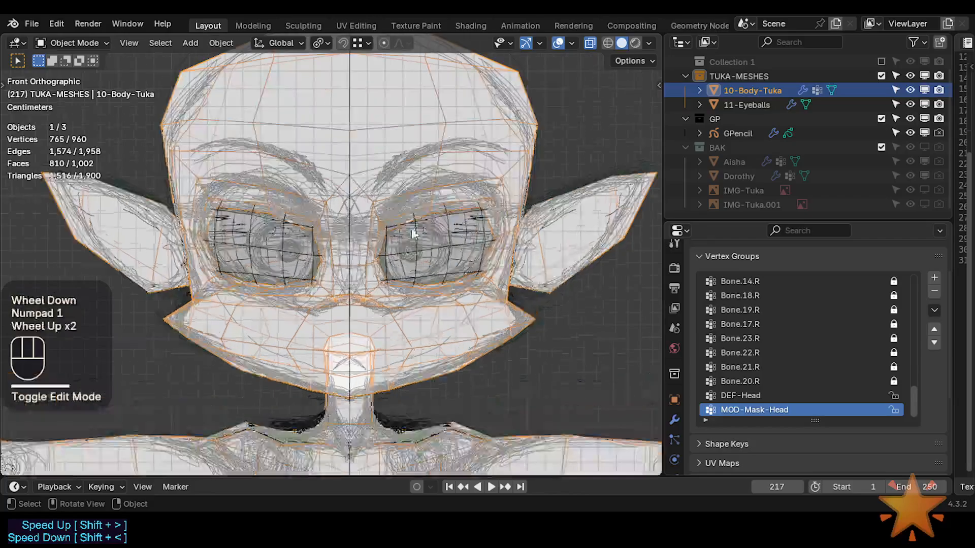
# Hide the eyeballs object and open the body mesh in Edit Mode
pyautogui.click(420, 242)
pyautogui.press('h')
pyautogui.click(429, 288)
pyautogui.press('Tab')
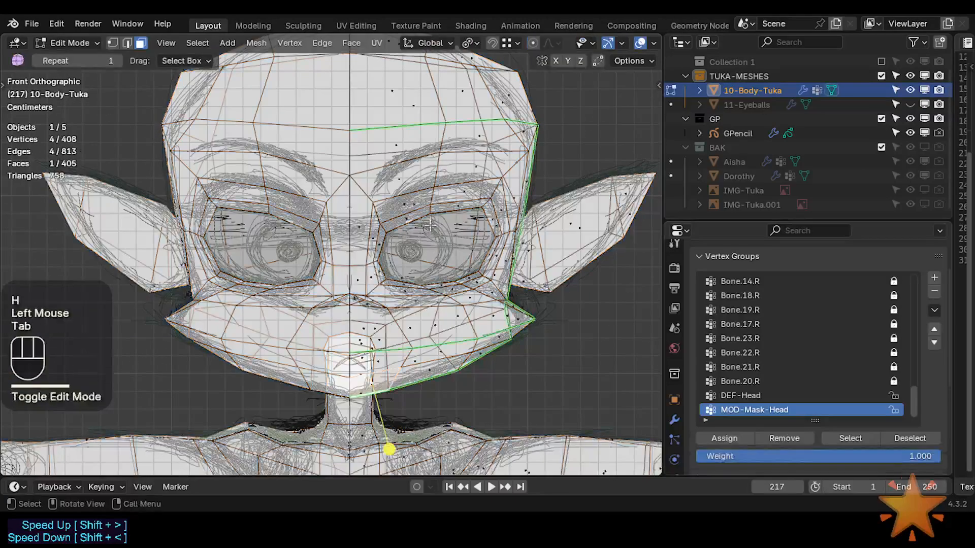
# Switch to vertex selection and adjust the middle vertices of the eye opening's upper rim to the sketched eyelid
pyautogui.press('1')
pyautogui.hotkey('alt', 'a')
pyautogui.press('c')
pyautogui.click(437, 219)
pyautogui.rightClick(444, 209)
pyautogui.hotkey('alt', 'a')
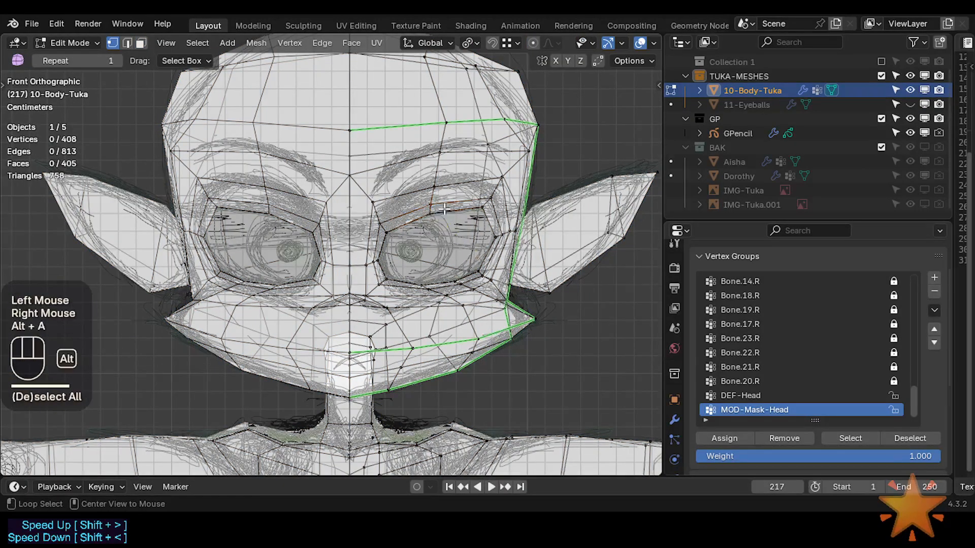
pyautogui.click(435, 210)
pyautogui.keyDown('shift'); pyautogui.click(432, 202); pyautogui.keyUp('shift')
pyautogui.keyDown('shift'); pyautogui.click(433, 210); pyautogui.keyUp('shift')
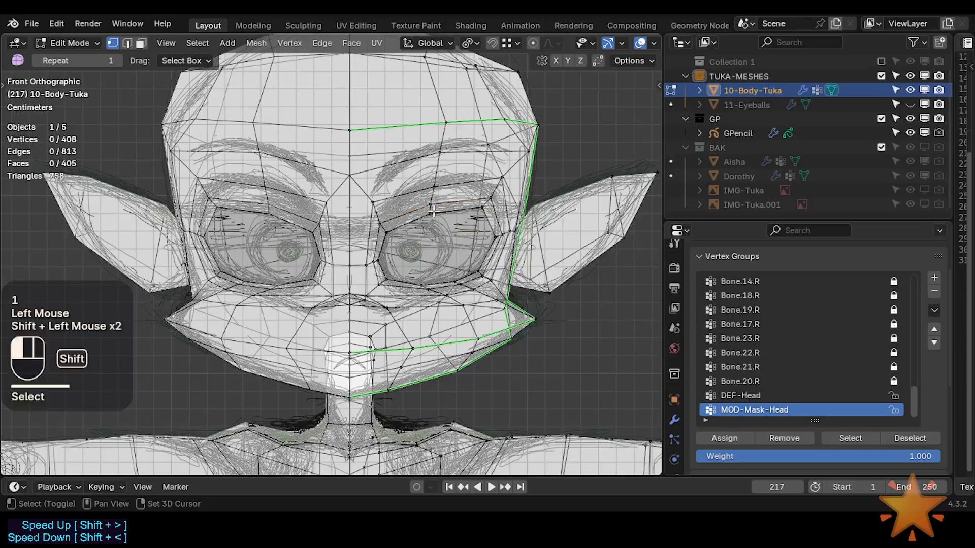
pyautogui.press('g')
pyautogui.keyDown('shift'); pyautogui.click(438, 200); pyautogui.keyUp('shift')
pyautogui.hotkey('alt', 'a')
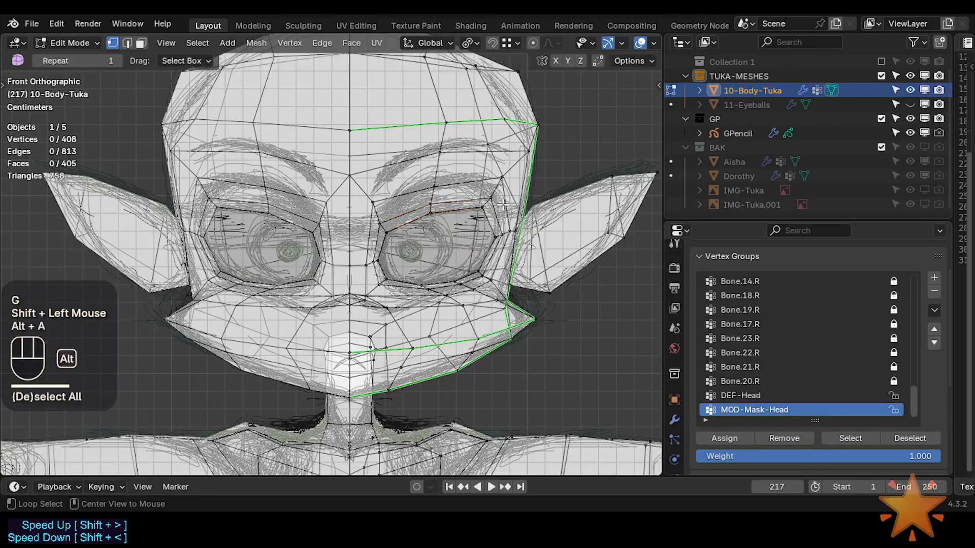
# Adjust the vertices at the upper outer corner of the eye opening to the sketched eyelid, and clear the selection
pyautogui.click(484, 207)
pyautogui.keyDown('shift'); pyautogui.click(491, 198); pyautogui.keyUp('shift')
pyautogui.press('g')
pyautogui.keyDown('shift'); pyautogui.click(494, 185); pyautogui.keyUp('shift')
pyautogui.hotkey('alt', 'a')
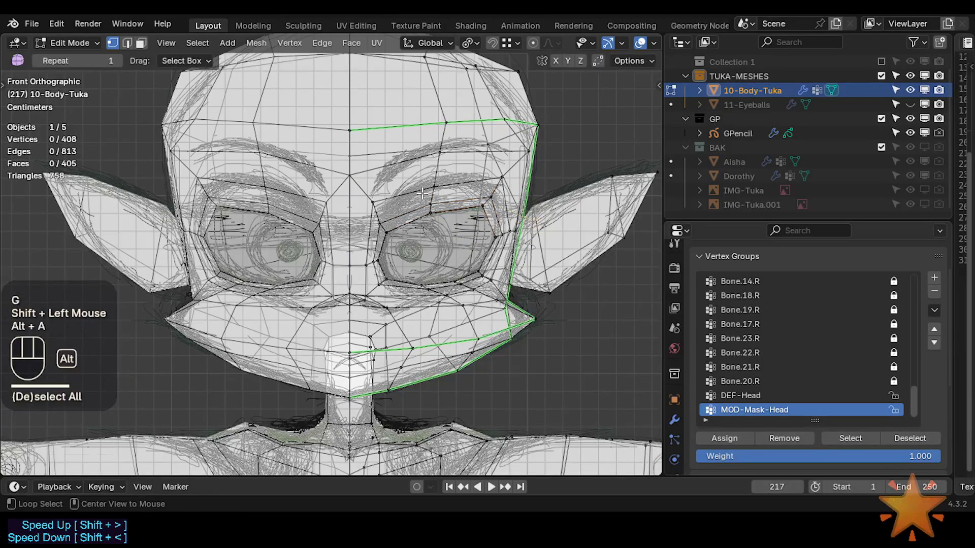
# Move the middle, outer and inner vertices of the edge loop above the eye to follow the sketched eyelid crease
pyautogui.click(431, 204)
pyautogui.hotkey('alt', 'a')
pyautogui.click(434, 186)
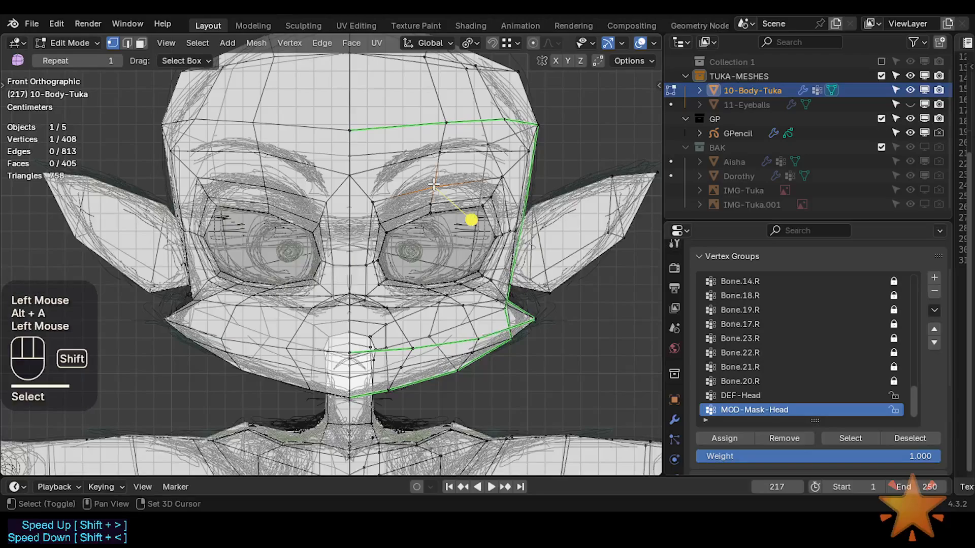
pyautogui.press('g')
pyautogui.keyDown('shift'); pyautogui.click(446, 71); pyautogui.keyUp('shift')
pyautogui.click(500, 178)
pyautogui.press('g')
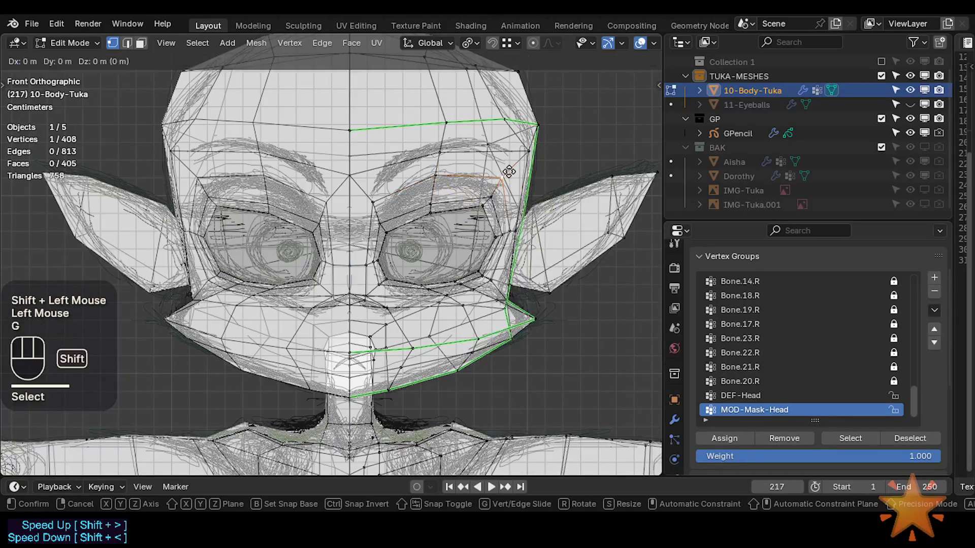
pyautogui.keyDown('shift'); pyautogui.click(488, 190); pyautogui.keyUp('shift')
pyautogui.click(376, 197)
pyautogui.press('g')
pyautogui.keyDown('shift'); pyautogui.click(363, 179); pyautogui.keyUp('shift')
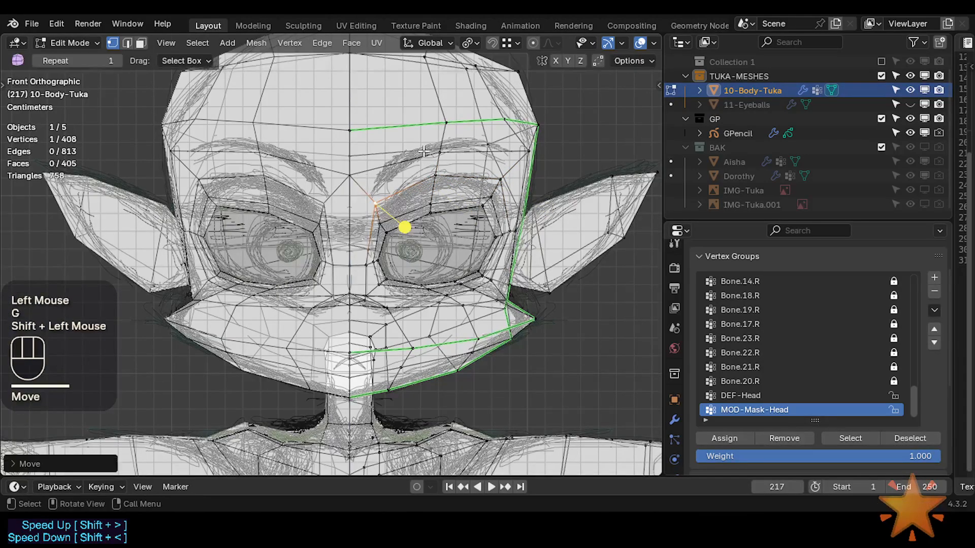
# Reposition the middle and outer vertices of the brow loop along the sketched eyebrow
pyautogui.click(463, 149)
pyautogui.press('g')
pyautogui.keyDown('shift'); pyautogui.click(510, 146); pyautogui.keyUp('shift')
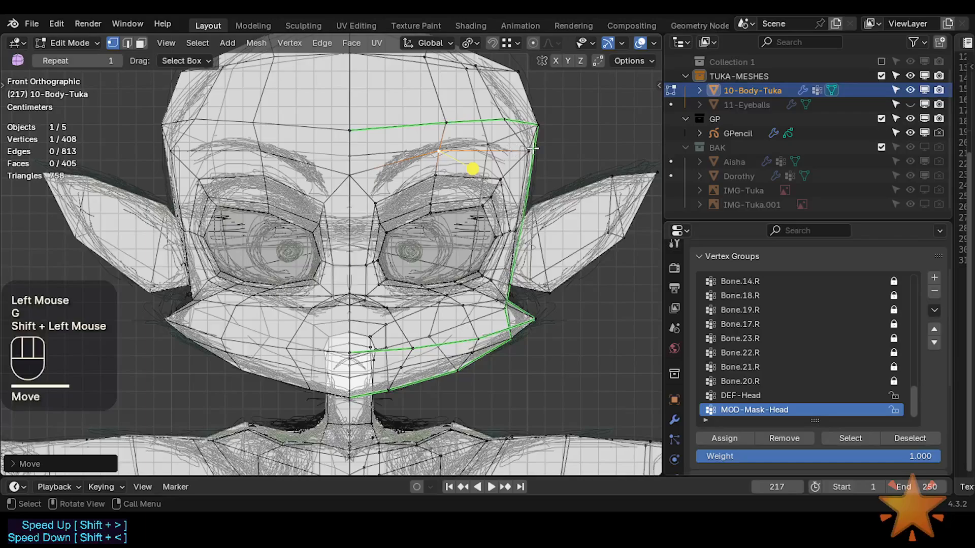
pyautogui.click(531, 149)
pyautogui.press('g')
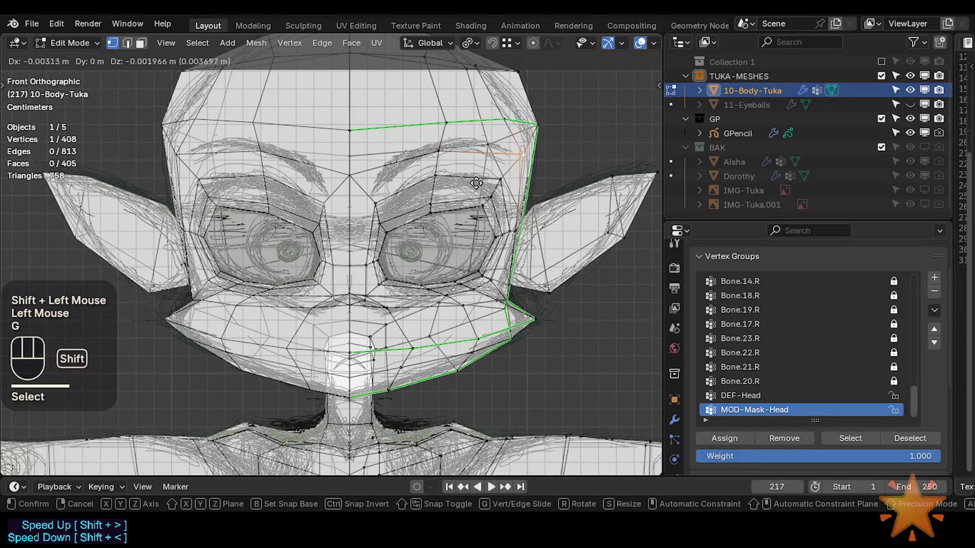
pyautogui.keyDown('shift'); pyautogui.click(409, 155); pyautogui.keyUp('shift')
pyautogui.keyDown('shift'); pyautogui.click(446, 139); pyautogui.keyUp('shift')
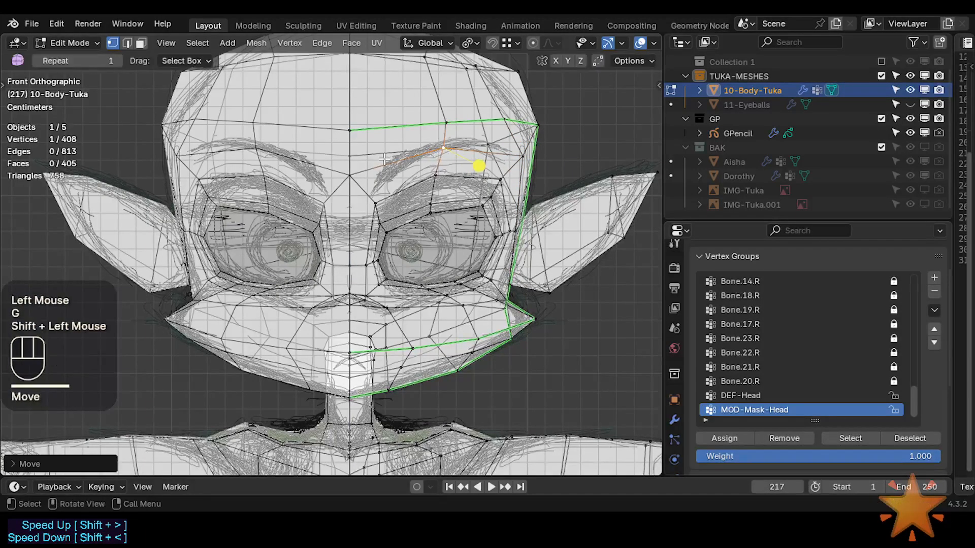
# Fine-tune the vertex between the eyebrows and the inner vertex of the loop above the eye
pyautogui.click(356, 173)
pyautogui.press('g')
pyautogui.keyDown('shift'); pyautogui.click(355, 169); pyautogui.keyUp('shift')
pyautogui.click(373, 197)
pyautogui.press('g')
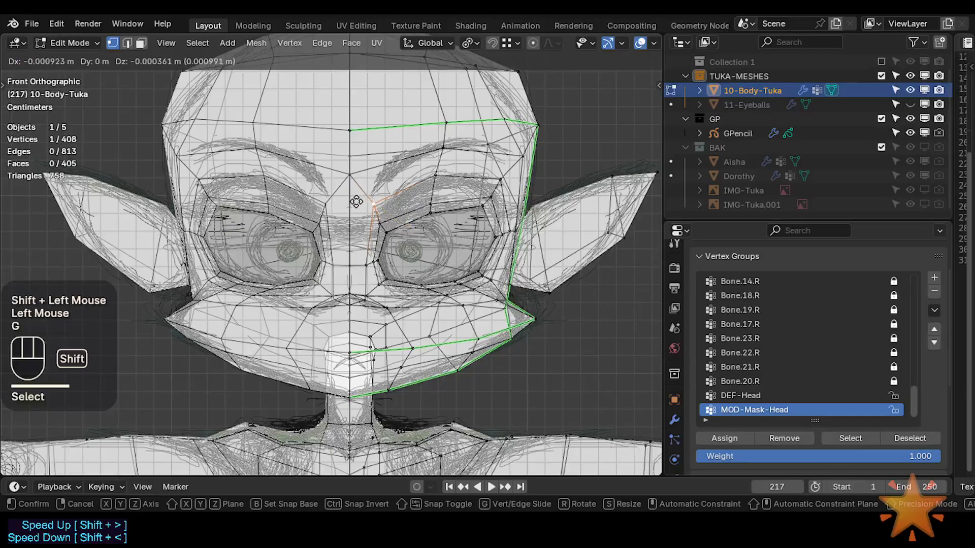
pyautogui.keyDown('shift'); pyautogui.click(375, 202); pyautogui.keyUp('shift')
pyautogui.press('g')
pyautogui.keyDown('shift'); pyautogui.click(376, 207); pyautogui.keyUp('shift')
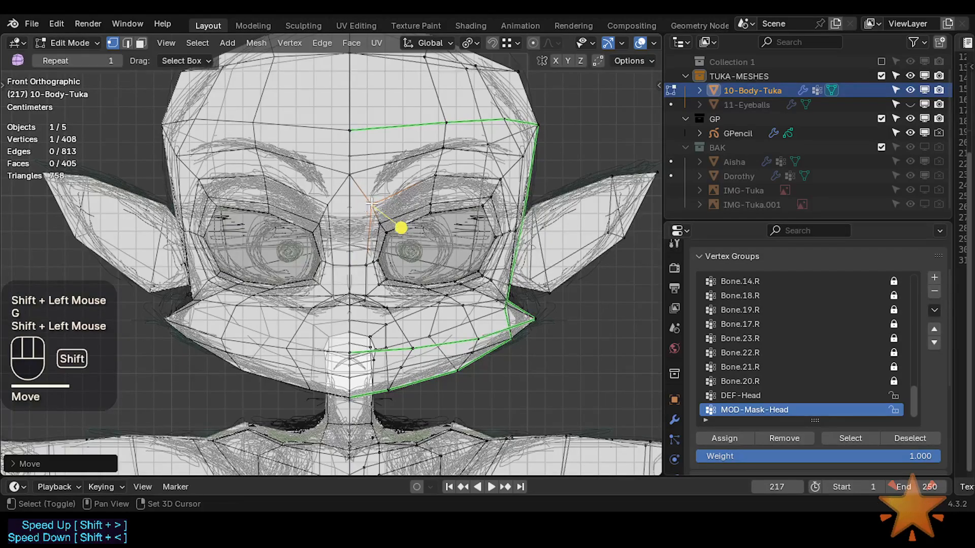
# Nudge the middle vertices of the eyelid crease and the upper eye rim to match the sketch
pyautogui.click(438, 177)
pyautogui.press('g')
pyautogui.keyDown('shift'); pyautogui.click(445, 173); pyautogui.keyUp('shift')
pyautogui.click(432, 203)
pyautogui.press('g')
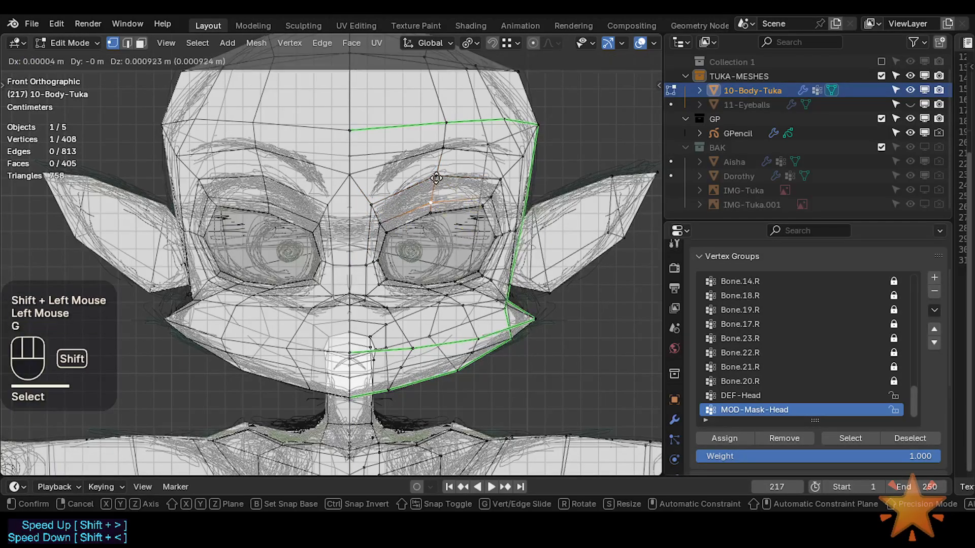
pyautogui.keyDown('shift'); pyautogui.click(430, 174); pyautogui.keyUp('shift')
# Adjust the two vertices at the inner corner of the eye opening to the sketched eye outline
pyautogui.click(389, 231)
pyautogui.press('g')
pyautogui.keyDown('shift'); pyautogui.click(391, 232); pyautogui.keyUp('shift')
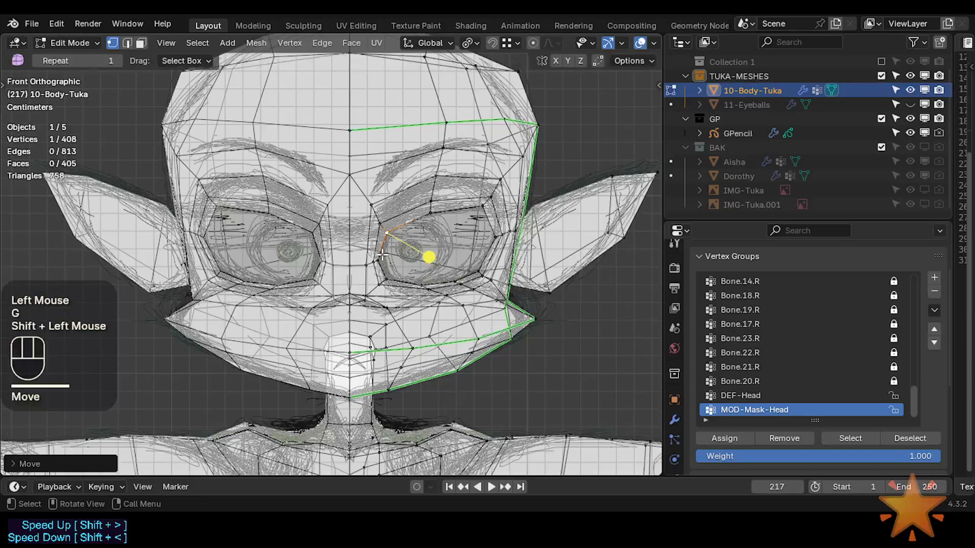
pyautogui.click(387, 258)
pyautogui.press('g')
pyautogui.keyDown('shift'); pyautogui.click(424, 269); pyautogui.keyUp('shift')
pyautogui.scroll(-2, 409, 270)
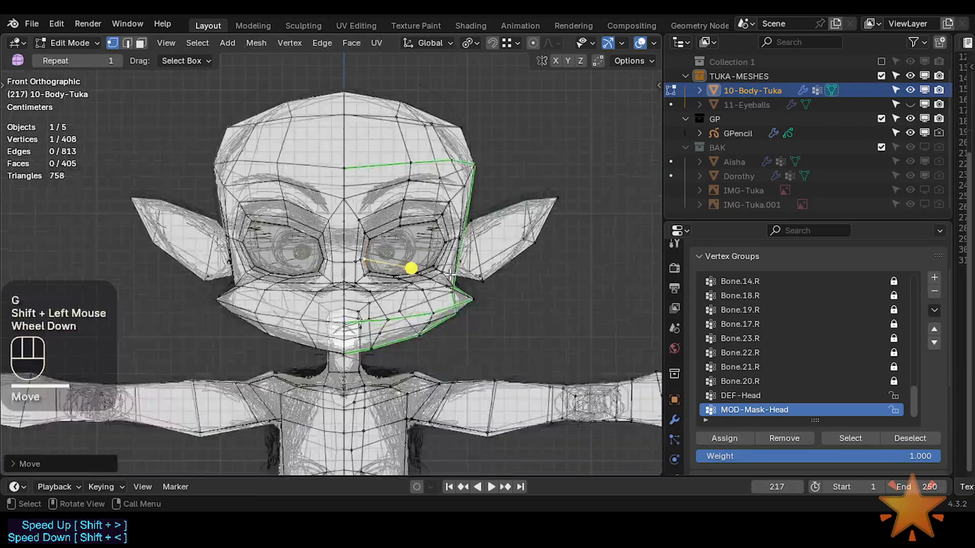
# Return to Object Mode and examine the reshaped eye area against the sketch from several perspective angles
pyautogui.hotkey('ctrl', 'Tab')
pyautogui.click(523, 215)
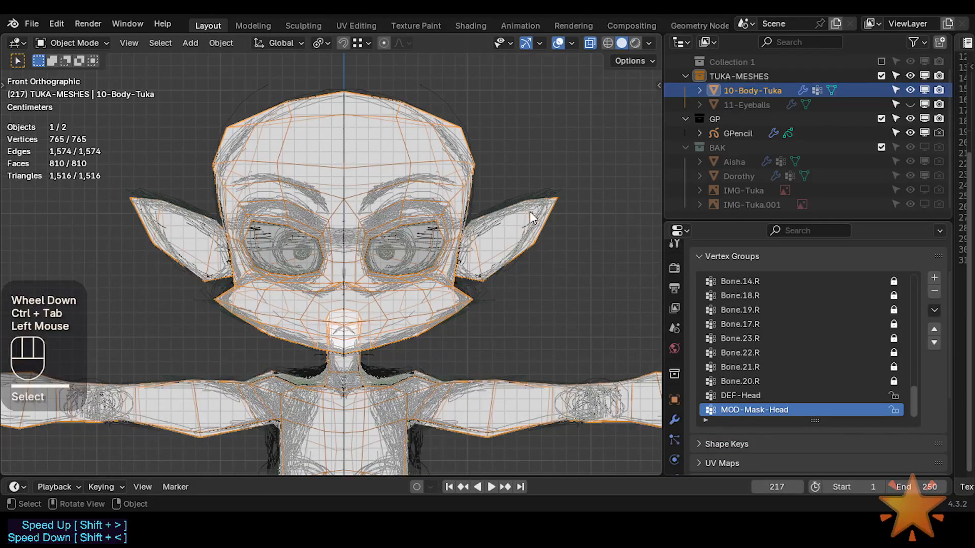
pyautogui.moveTo(529, 211); pyautogui.dragTo(420, 219, button='middle')
pyautogui.scroll(2, 437, 229)
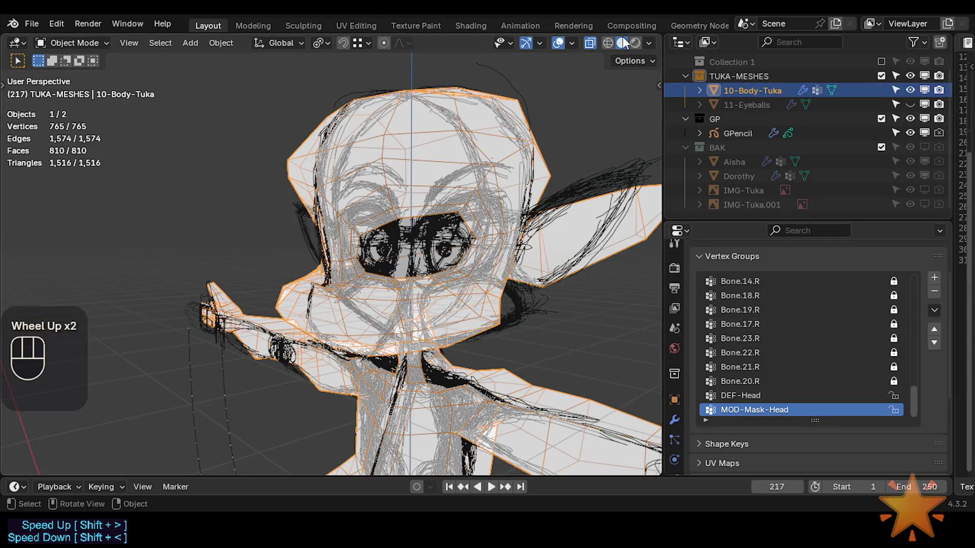
pyautogui.moveTo(452, 284); pyautogui.dragTo(518, 298, button='middle')
pyautogui.scroll(1, 513, 295)
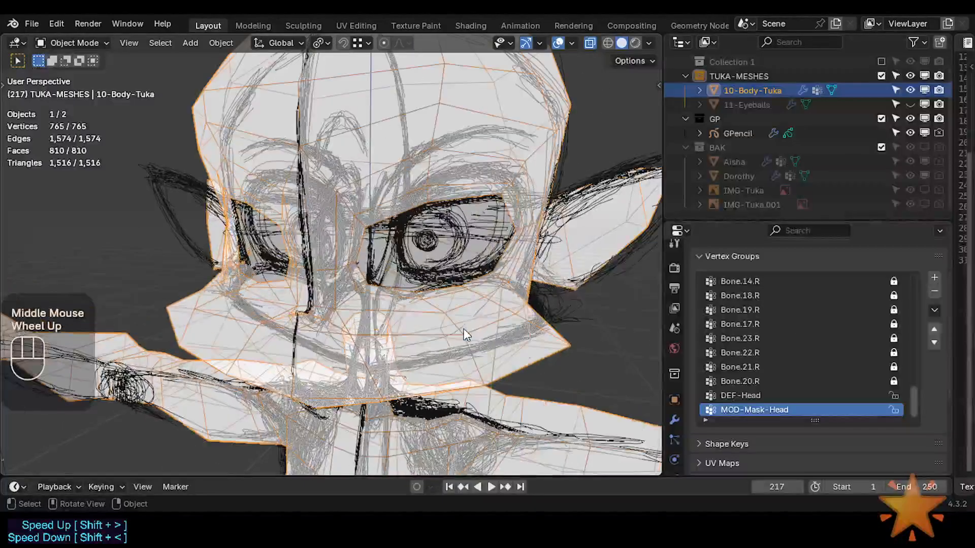
pyautogui.scroll(-2, 496, 283)
# Select the GPencil sketch, look at its Display As options in perspective, and return to the front orthographic view
pyautogui.click(492, 285)
pyautogui.hotkey('ctrl', 'shift', 'alt', 'h')
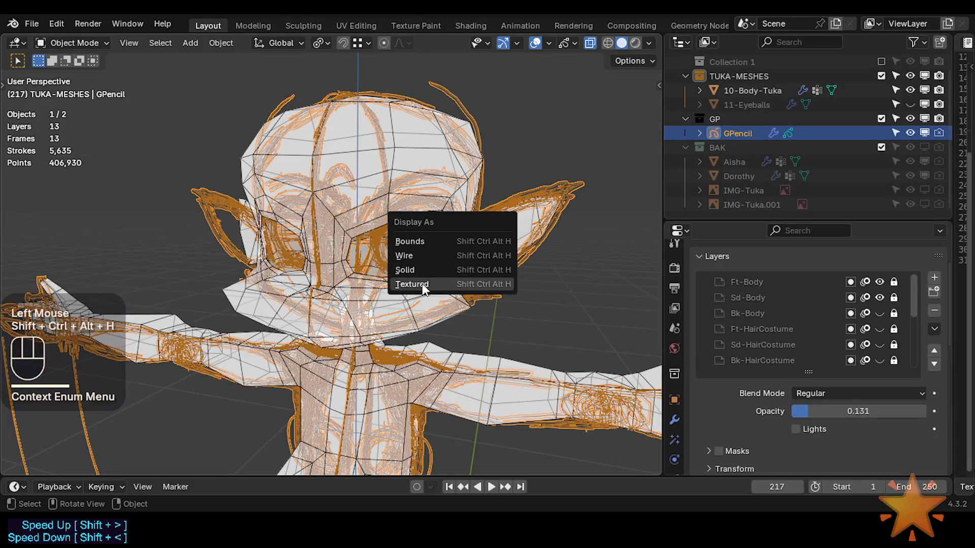
pyautogui.moveTo(407, 322); pyautogui.dragTo(451, 283, button='middle')
pyautogui.hotkey('ctrl', 'shift', 'alt', 'h')
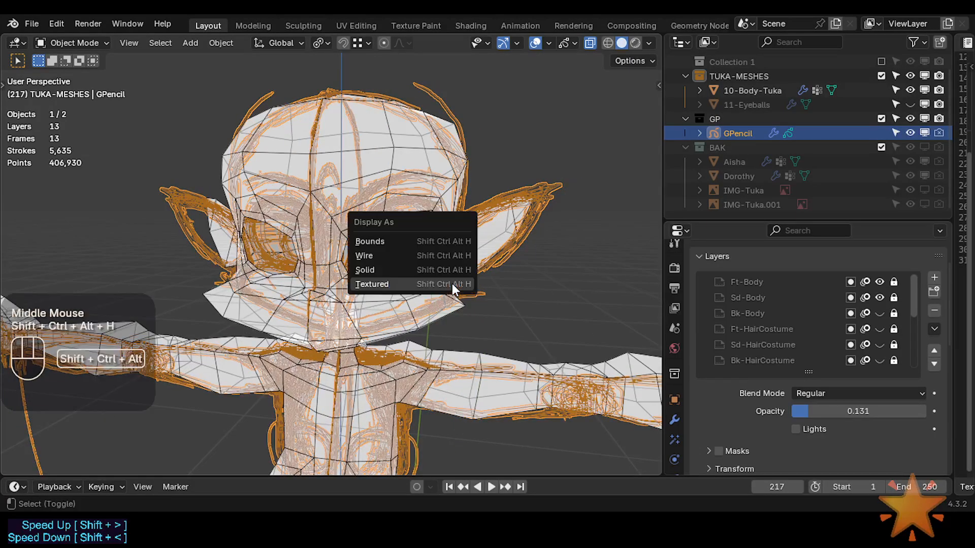
pyautogui.scroll(2, 457, 294)
pyautogui.moveTo(457, 294); pyautogui.dragTo(495, 270, button='middle')
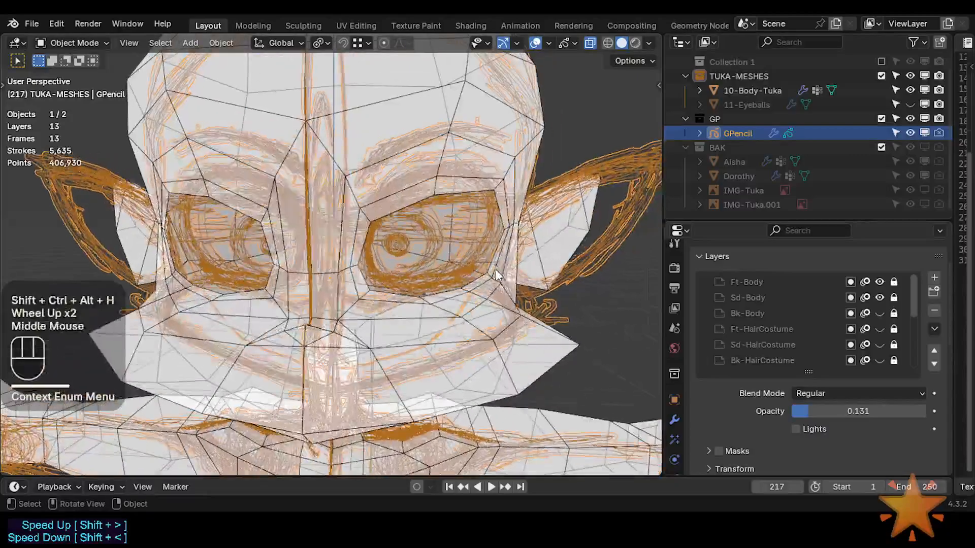
pyautogui.scroll(-1, 492, 262)
pyautogui.press('KP_1')
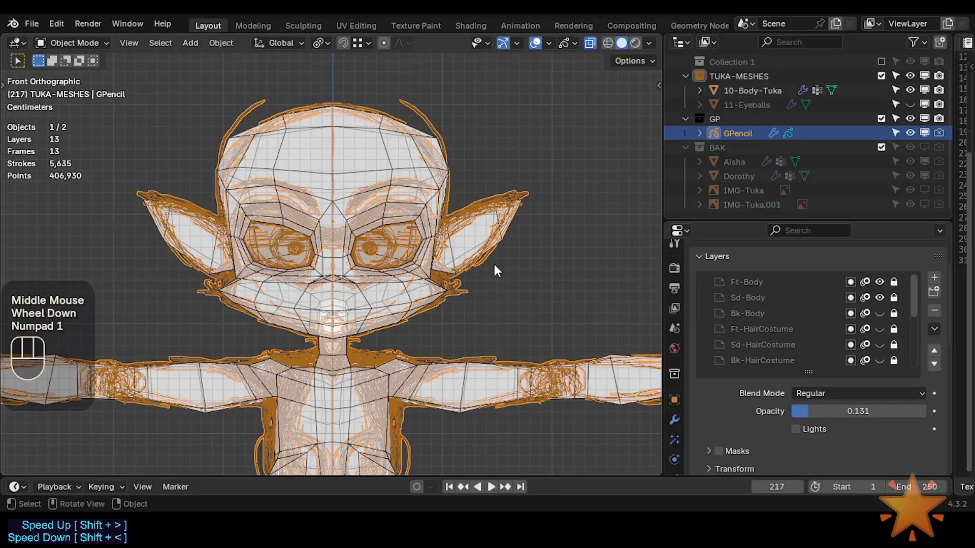